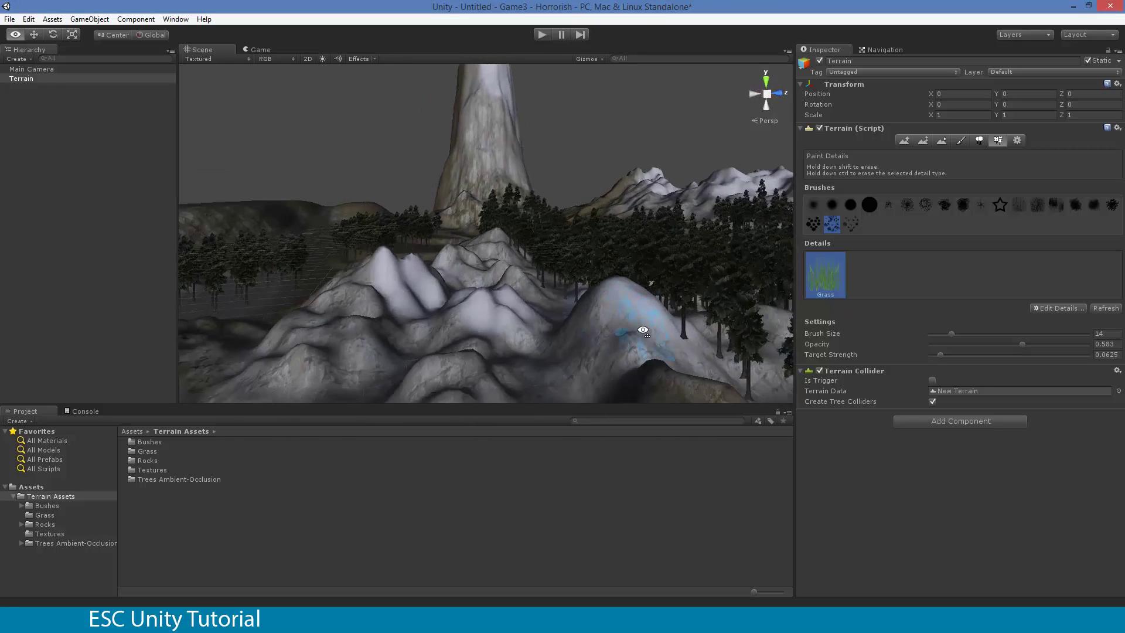
Raise a spiky mound on the flat grid ground with the Paint Height brush.
scroll(642, 330, down, 10)
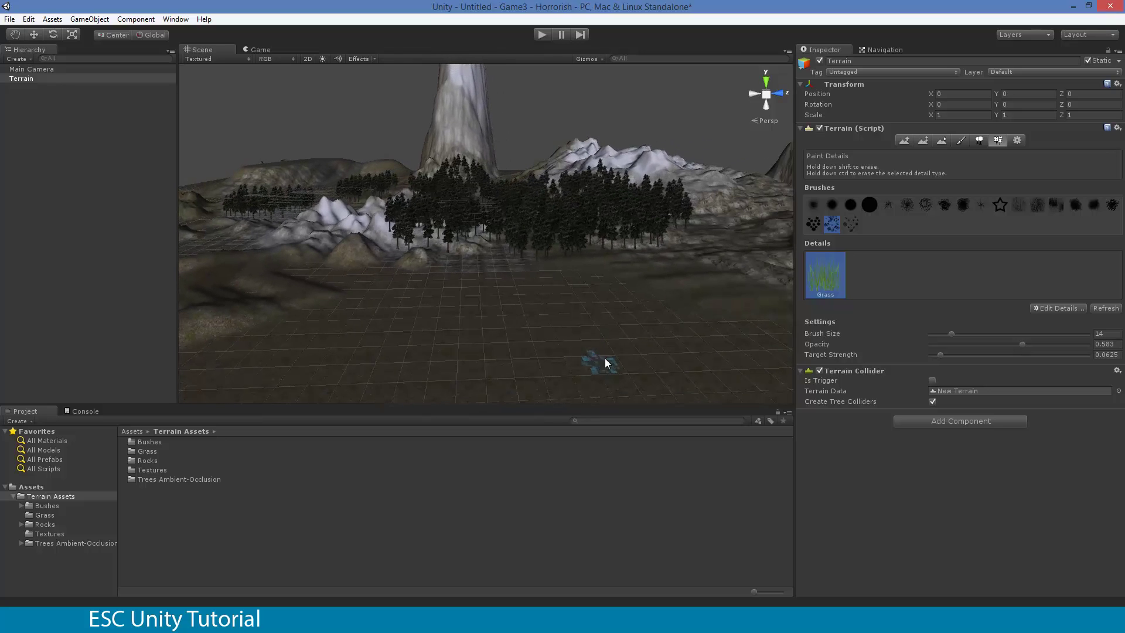
click(918, 141)
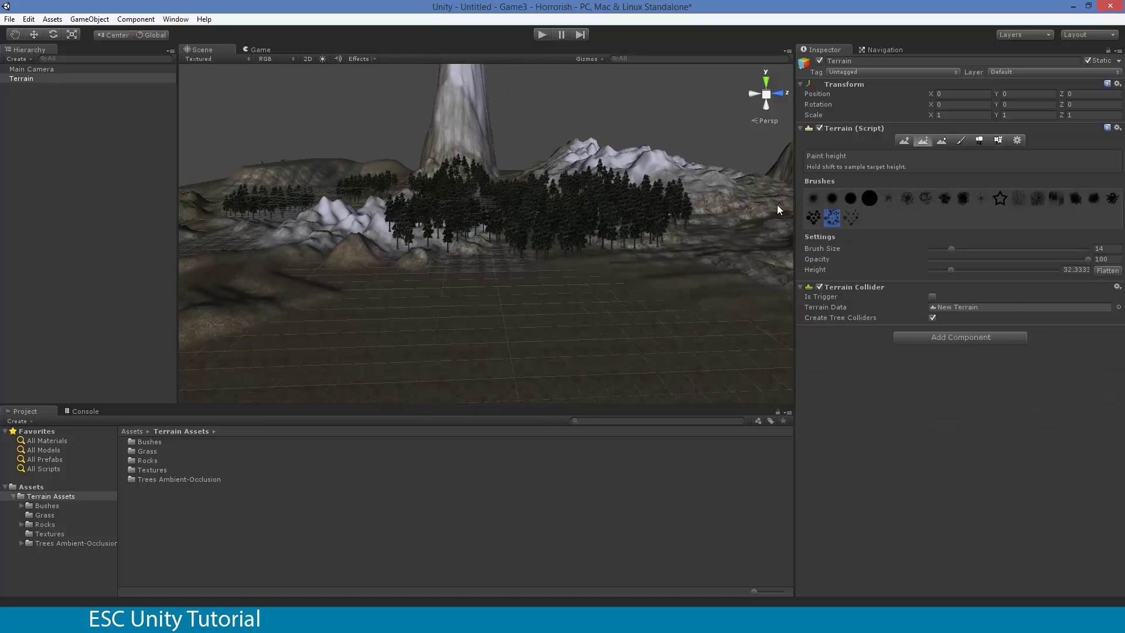
mouse_move(598, 311)
mouse_down()
mouse_move(484, 312)
mouse_move(514, 302)
mouse_move(524, 305)
mouse_move(477, 319)
mouse_move(510, 333)
mouse_move(343, 364)
mouse_move(452, 358)
mouse_move(373, 343)
mouse_up()
mouse_move(477, 326)
alt+mouse_down()
mouse_move(457, 301)
mouse_move(476, 326)
mouse_move(670, 310)
mouse_move(630, 311)
alt+mouse_up()
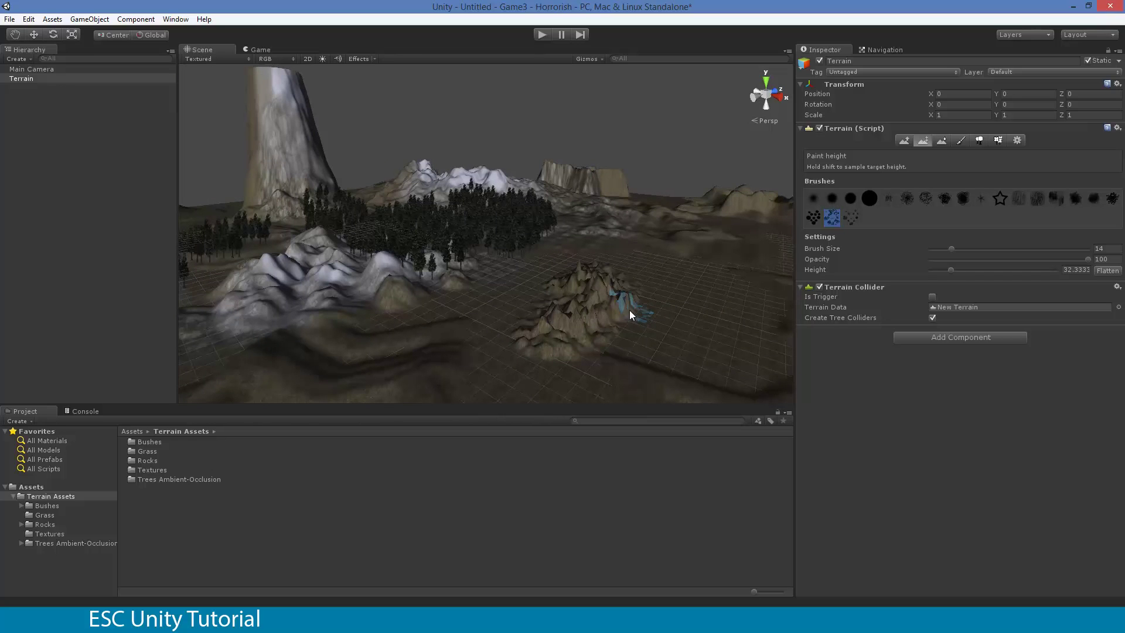
Start a raw heightmap import from Terrain Settings, cancel it, and switch to Photoshop.
click(1016, 140)
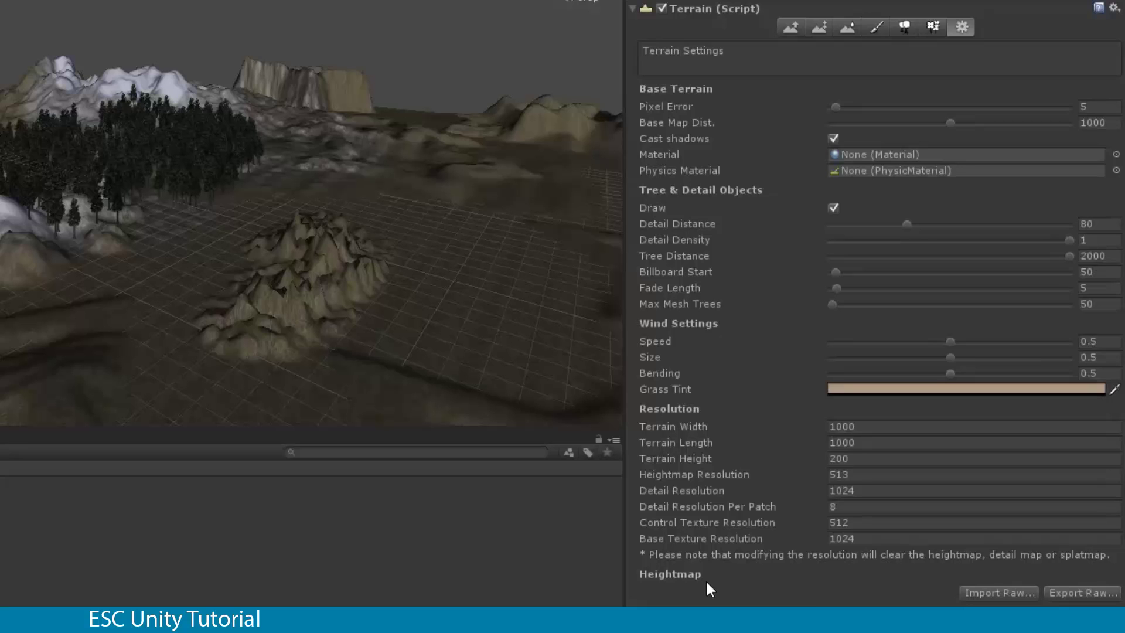
click(1016, 594)
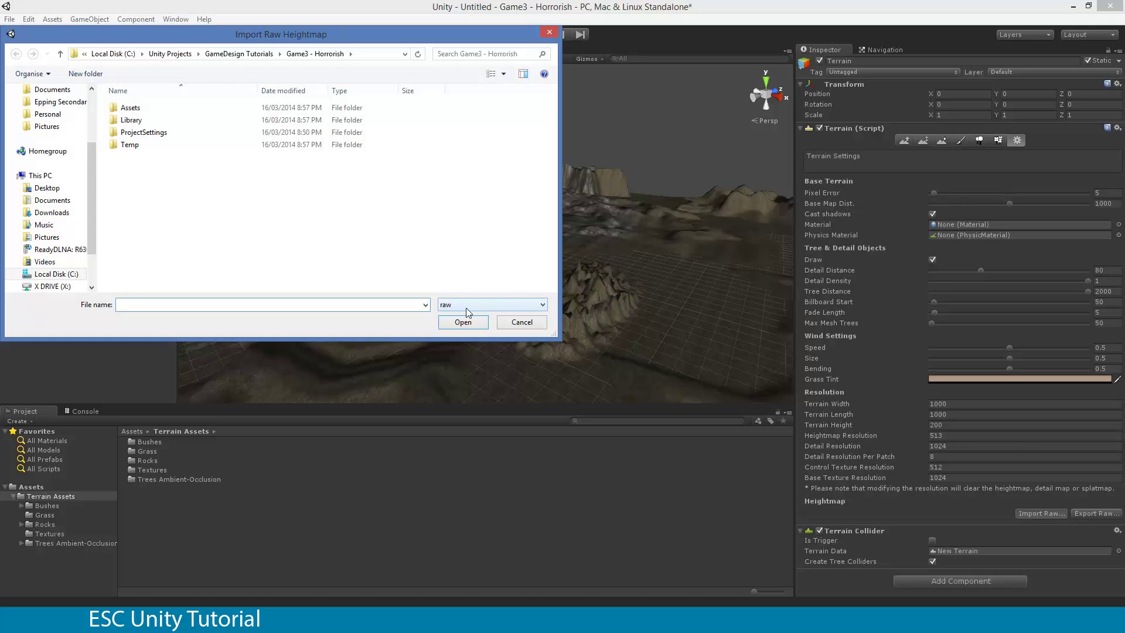
click(508, 323)
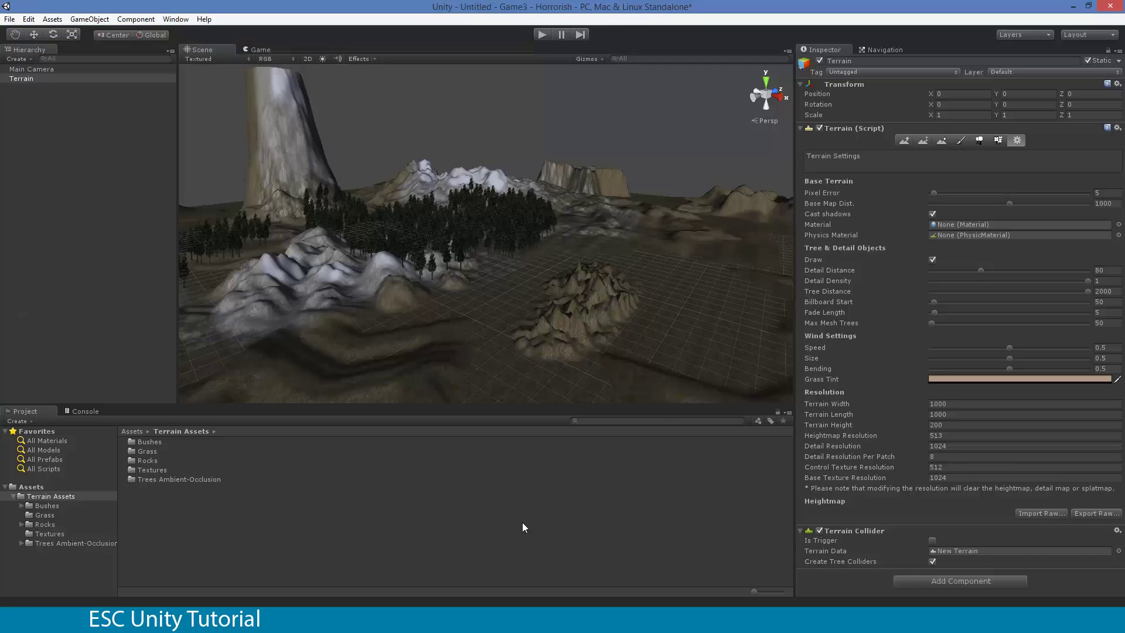
key(alt+Tab)
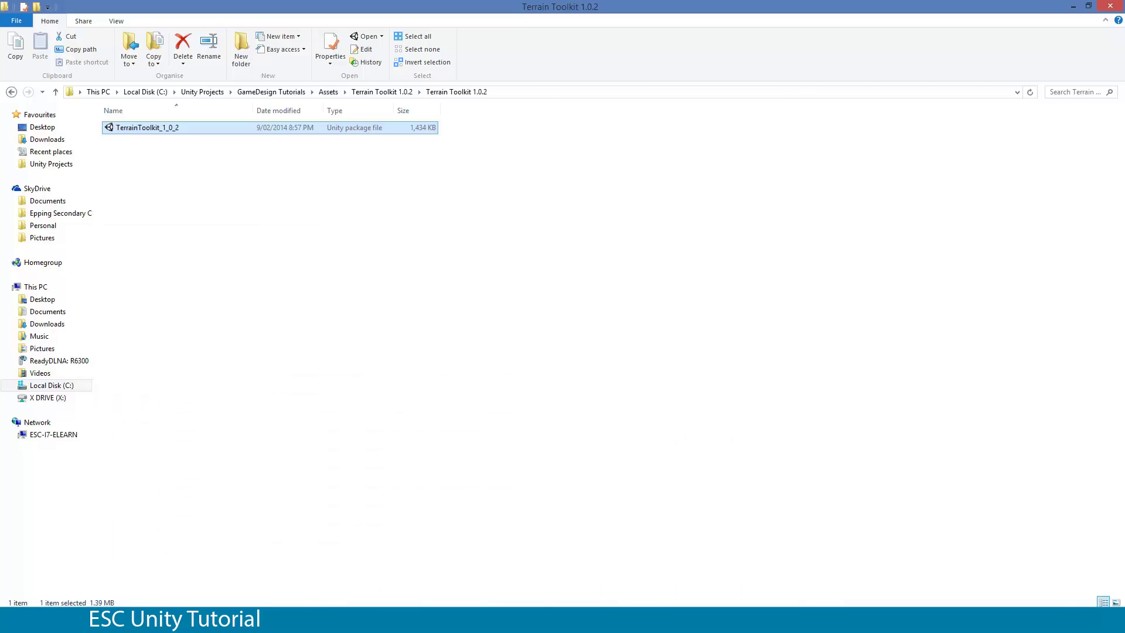
key(alt+Tab)
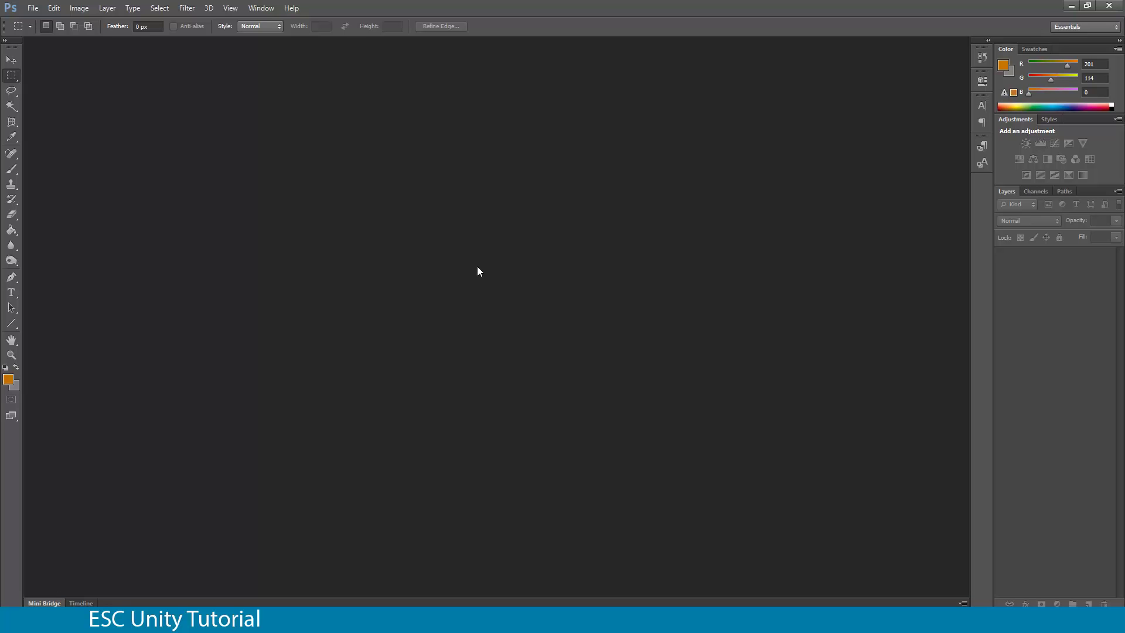
Create a new 1000 × 1000 px Grayscale document named HeightmapHorror1.
click(39, 9)
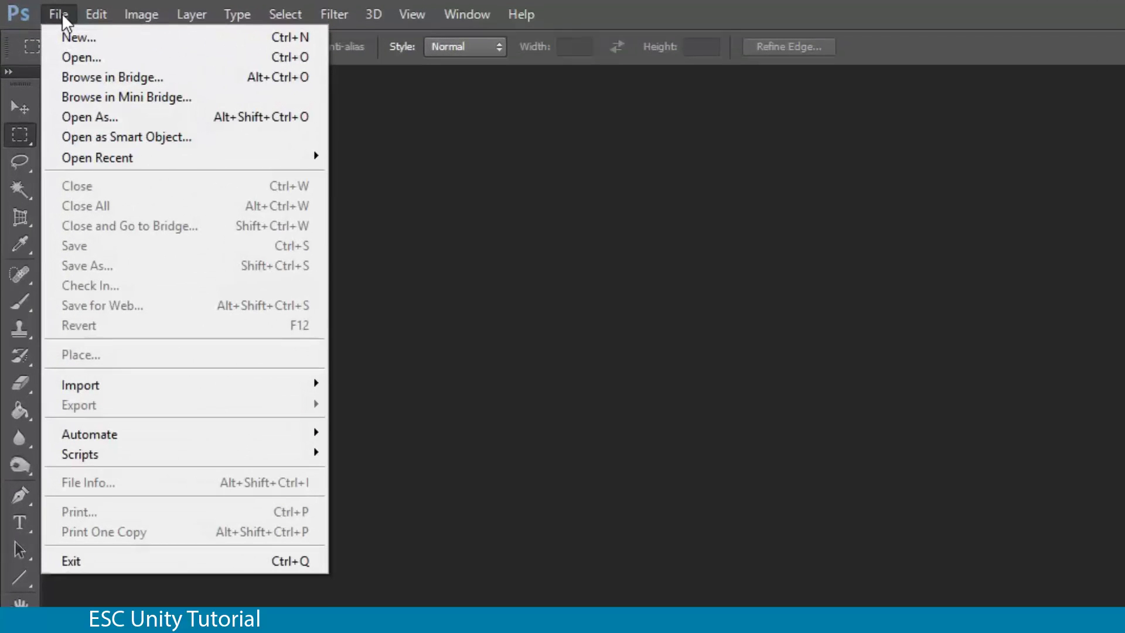
click(58, 34)
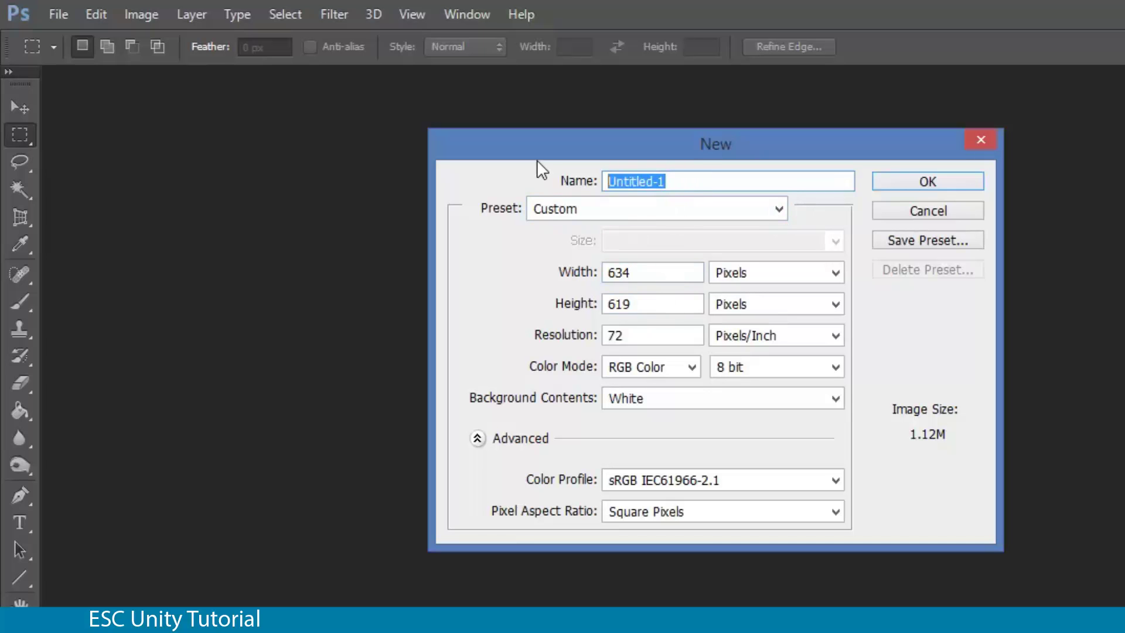
text(Heightmap)
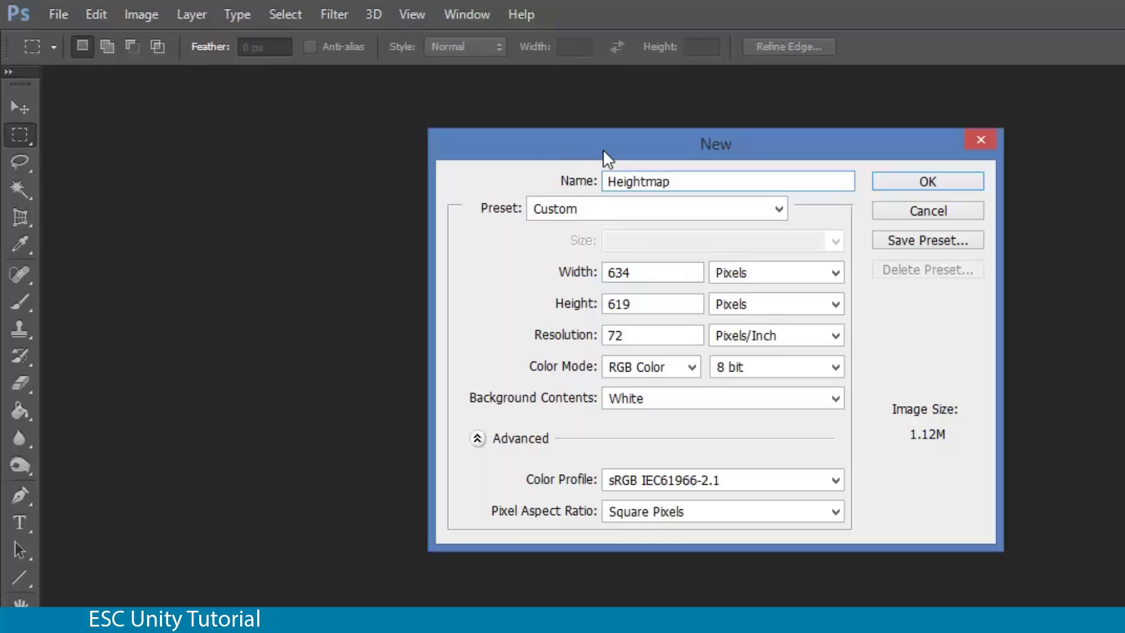
text(Horror1)
double_click(683, 273)
text(1000)
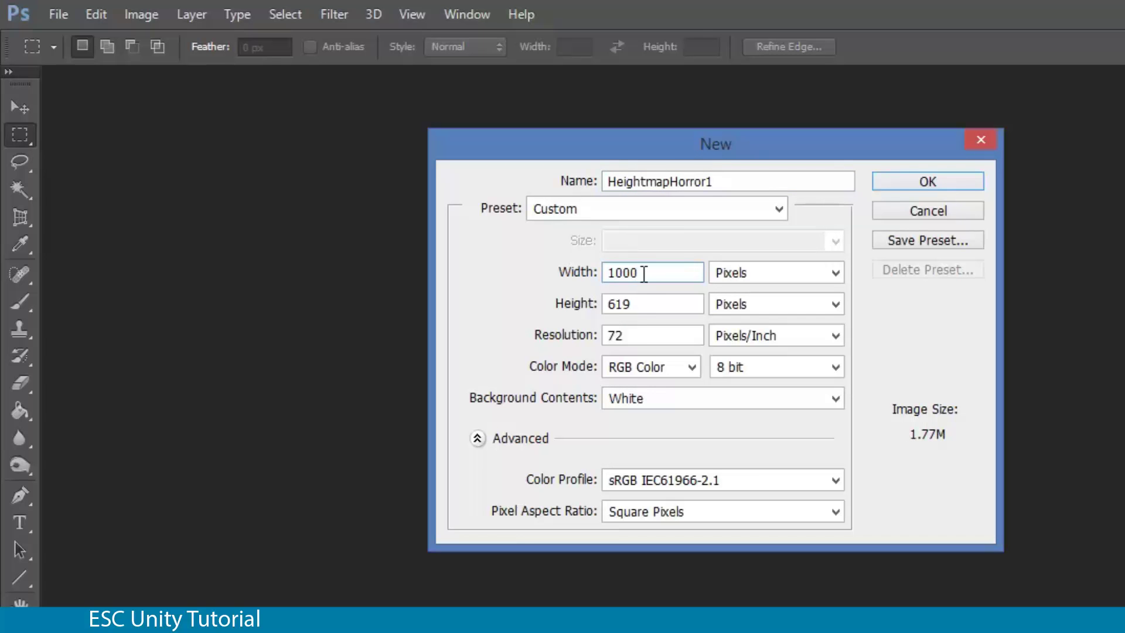
double_click(630, 303)
text(1000)
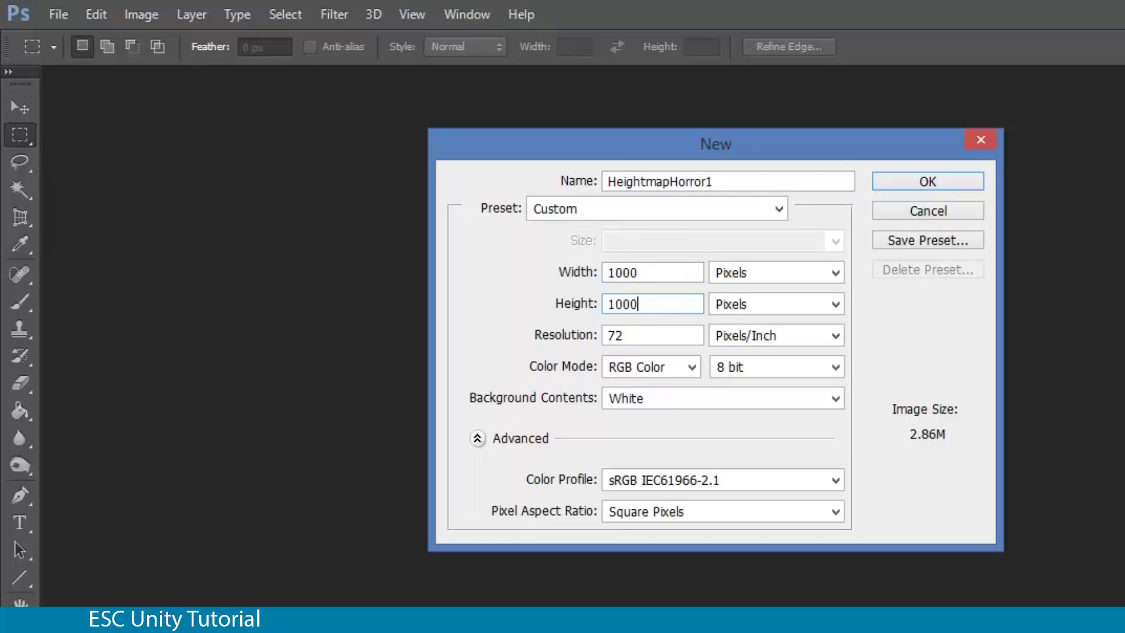
click(691, 367)
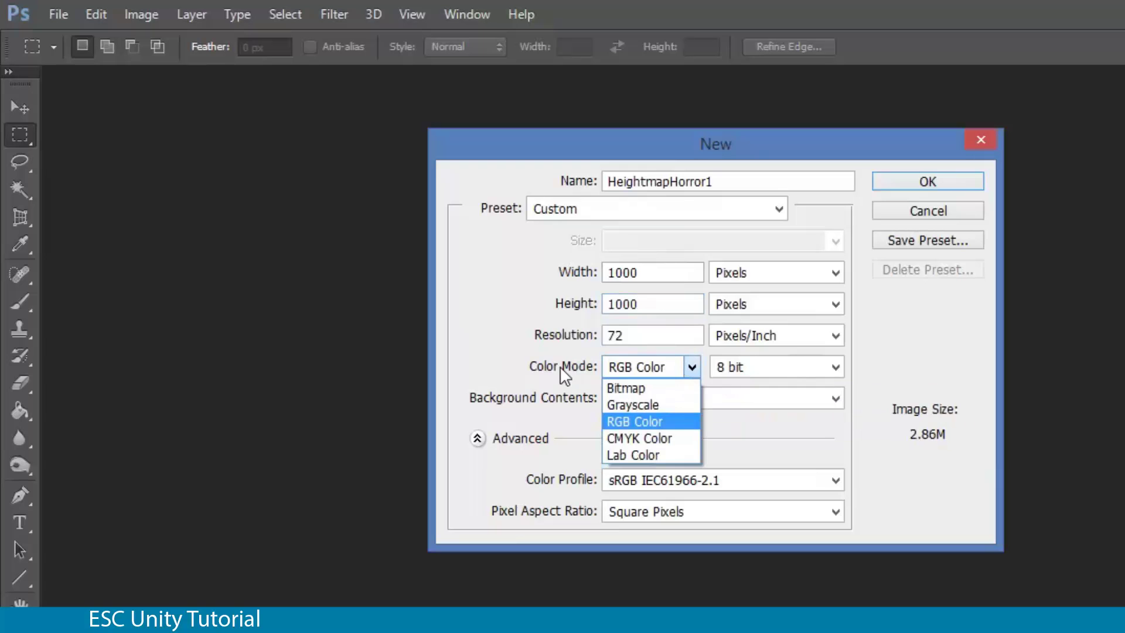
click(652, 405)
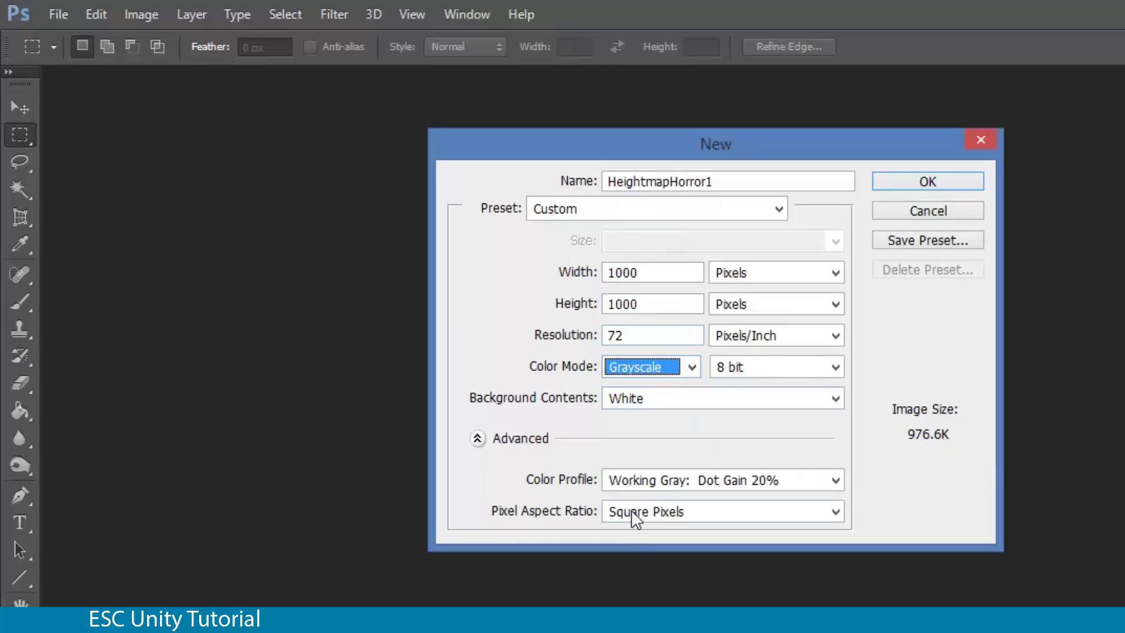
click(937, 181)
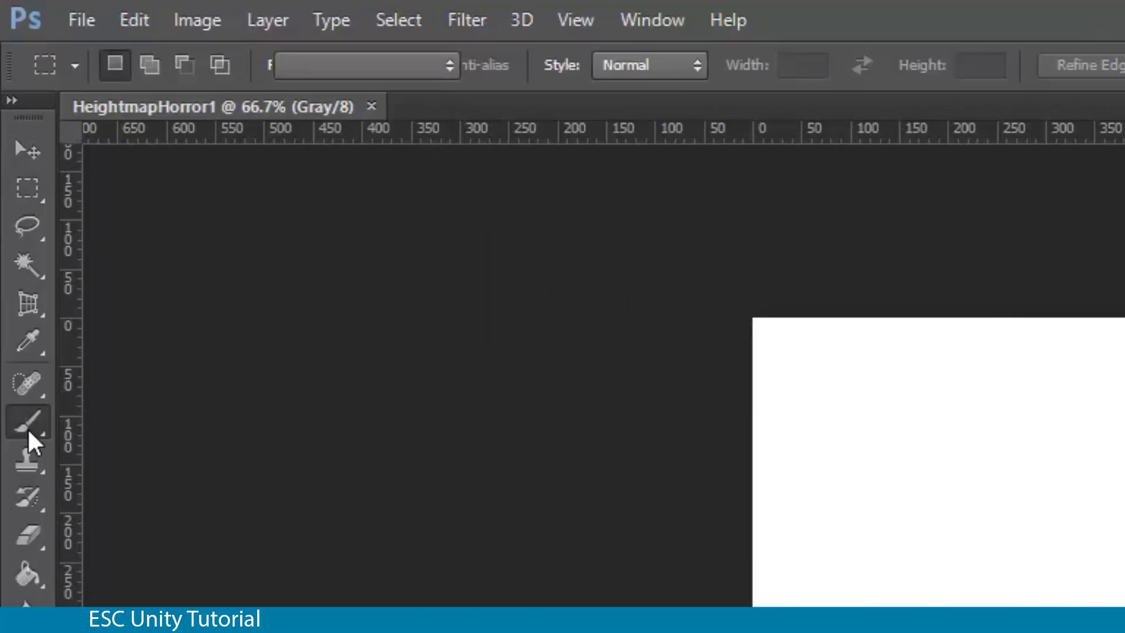
Select the Brush tool with the soft round 40 px brush at 0% hardness.
click(11, 169)
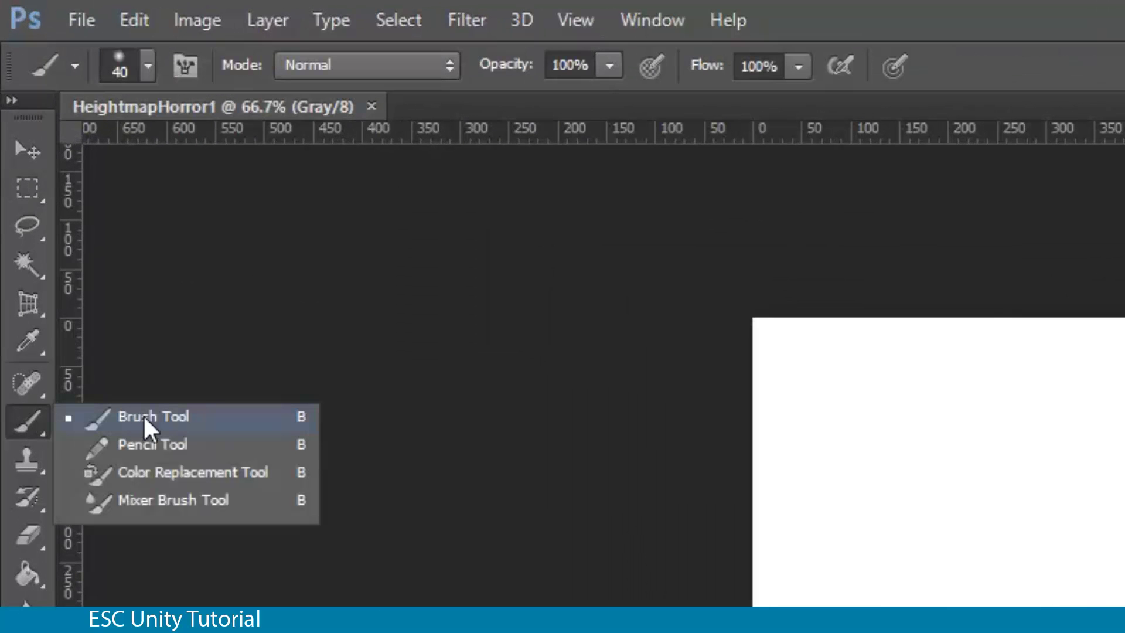
click(222, 415)
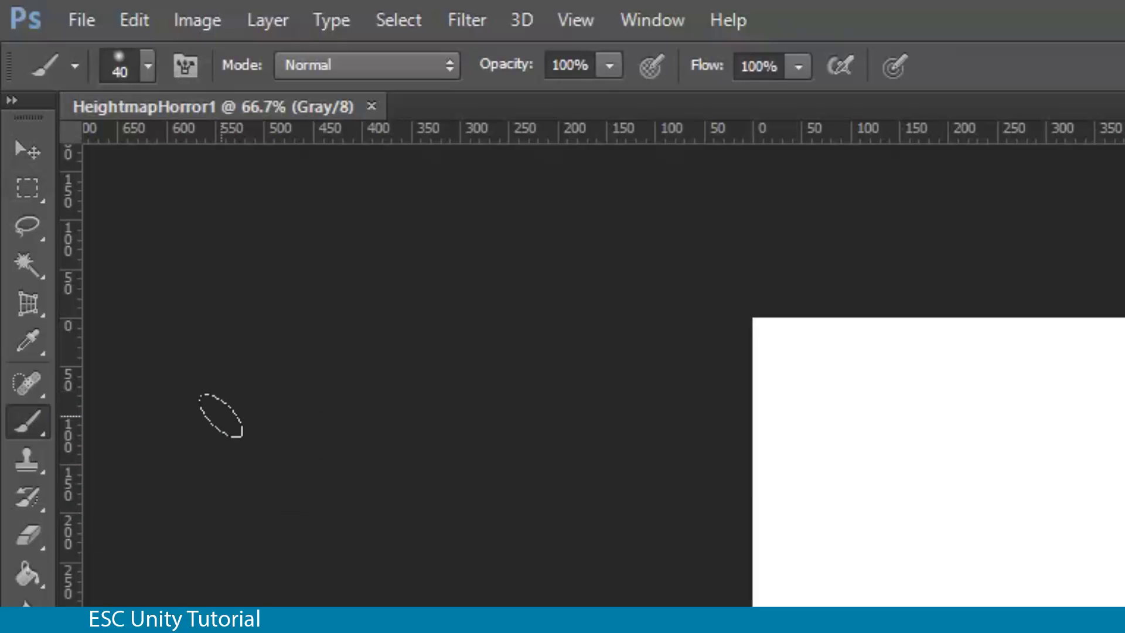
click(74, 65)
click(77, 66)
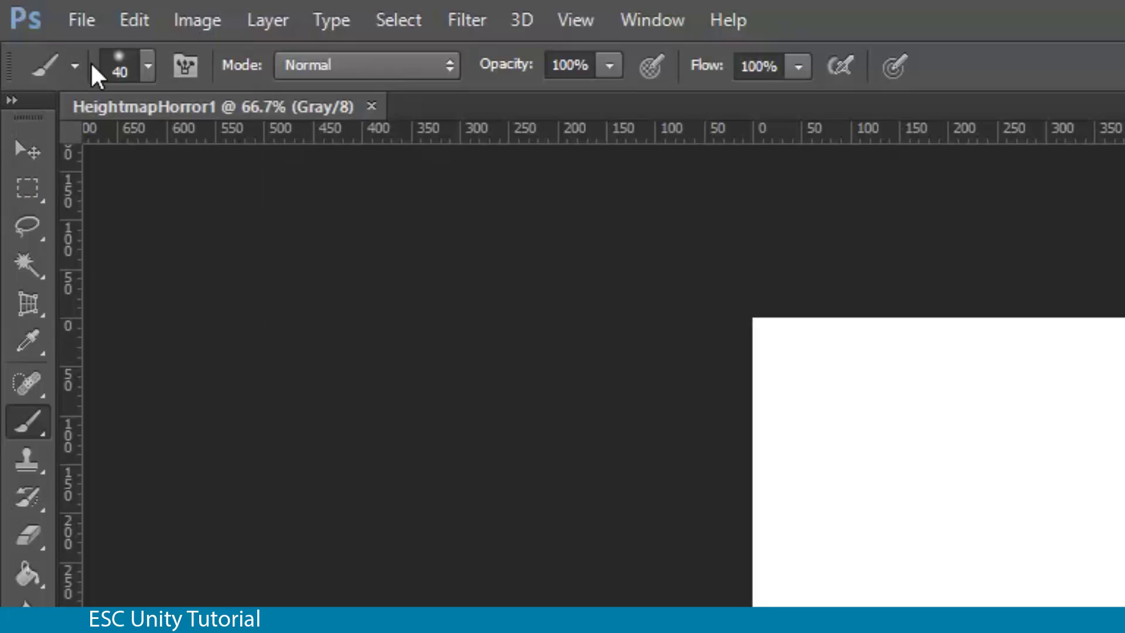
click(148, 66)
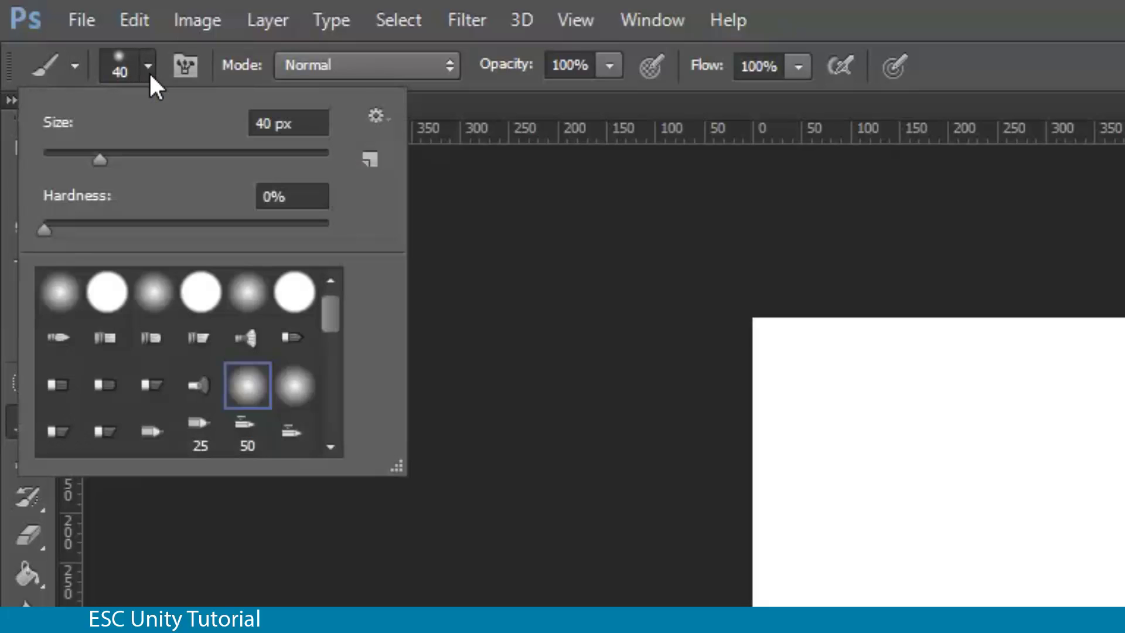
double_click(62, 290)
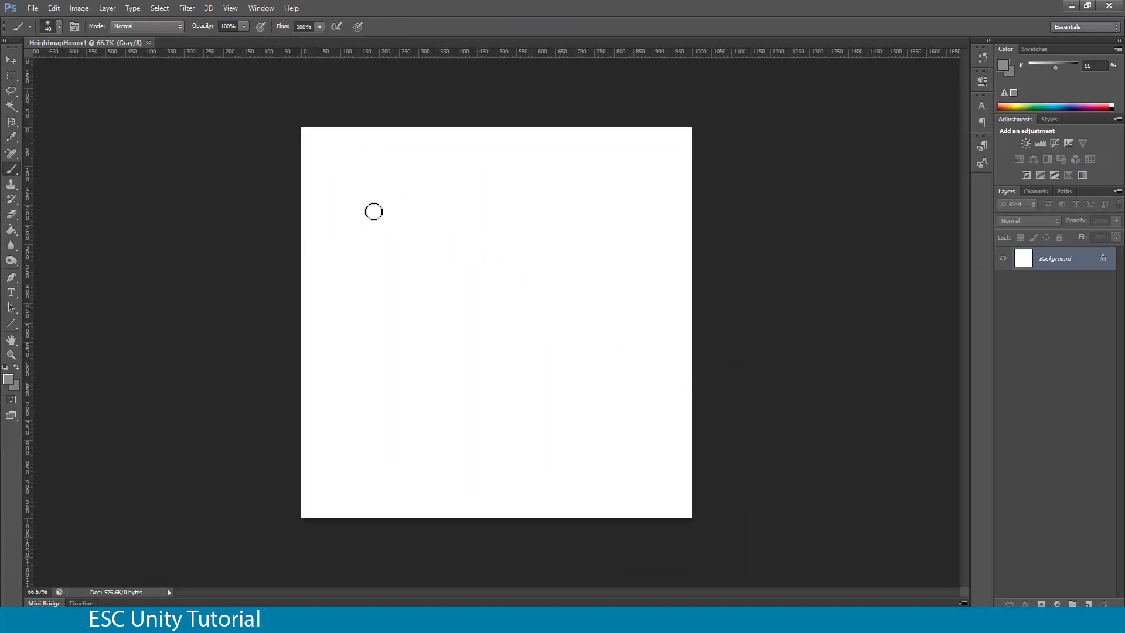
Set the foreground colour to pure black.
click(19, 367)
click(9, 380)
drag(637, 412, 539, 534)
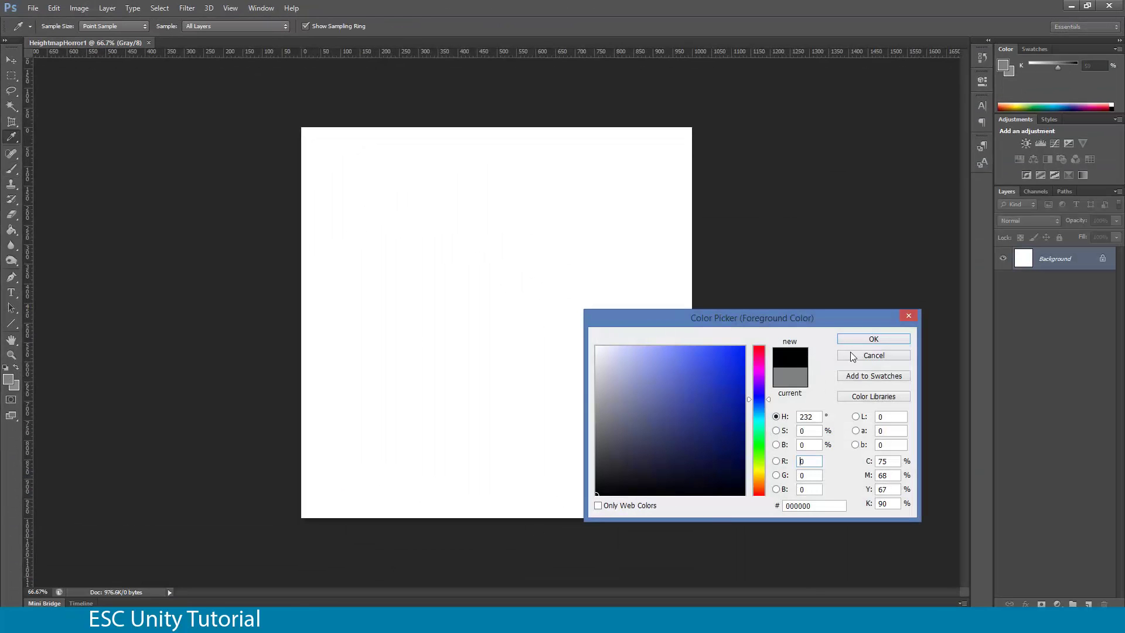
click(878, 339)
Paint soft black scribbles near the centre and a black band across the top-left corner.
mouse_move(469, 224)
mouse_down()
mouse_move(508, 254)
mouse_move(451, 342)
mouse_move(495, 374)
mouse_move(556, 382)
mouse_move(576, 436)
mouse_move(479, 467)
mouse_move(451, 289)
mouse_move(519, 265)
mouse_move(455, 322)
mouse_move(431, 281)
mouse_move(530, 288)
mouse_move(493, 367)
mouse_move(544, 309)
mouse_move(545, 229)
mouse_move(569, 334)
mouse_move(551, 410)
mouse_move(560, 313)
mouse_move(522, 254)
mouse_move(552, 293)
mouse_move(587, 309)
mouse_up()
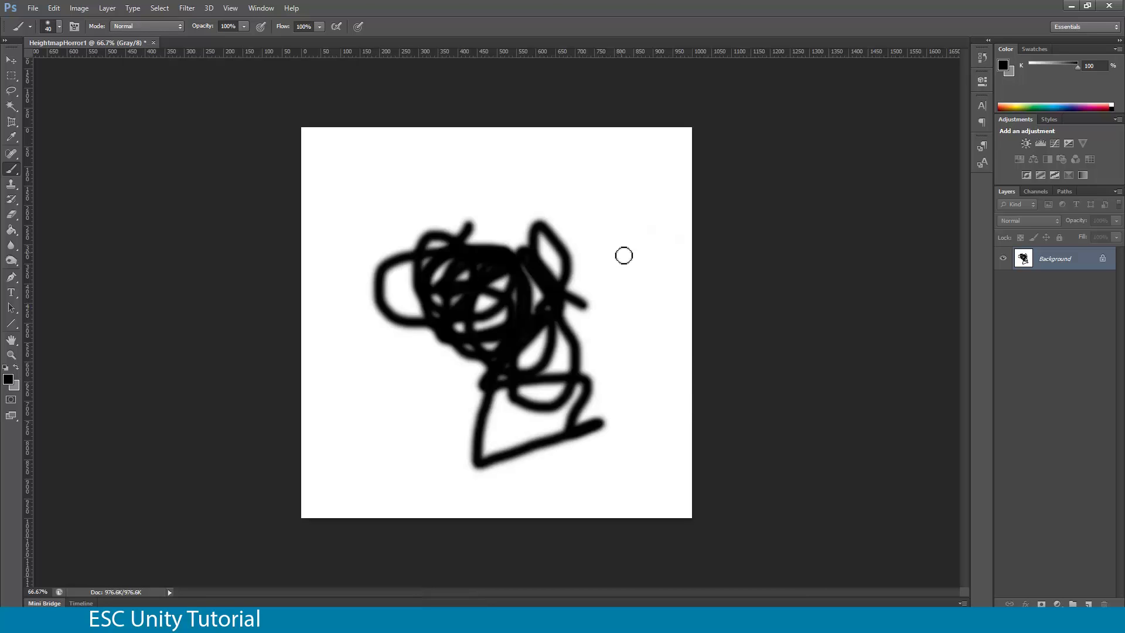
mouse_move(319, 141)
mouse_down()
mouse_move(288, 144)
mouse_move(302, 151)
mouse_move(291, 167)
mouse_move(318, 151)
mouse_move(262, 188)
mouse_move(305, 184)
mouse_move(314, 164)
mouse_move(302, 171)
mouse_move(333, 192)
mouse_move(348, 152)
mouse_move(330, 125)
mouse_move(368, 127)
mouse_up()
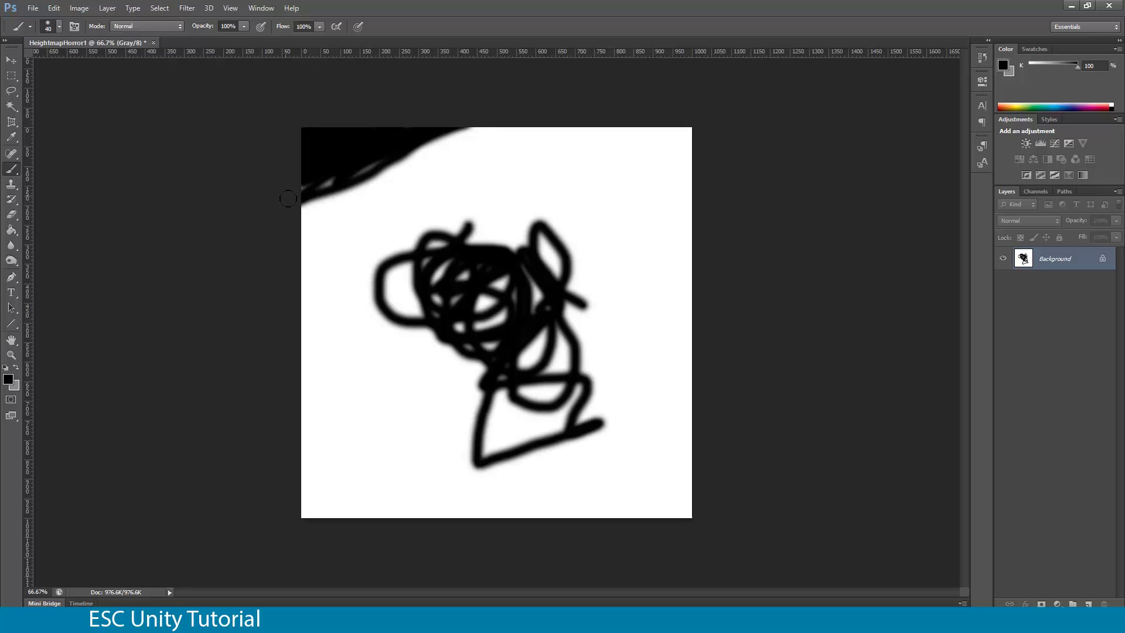
drag(288, 198, 394, 145)
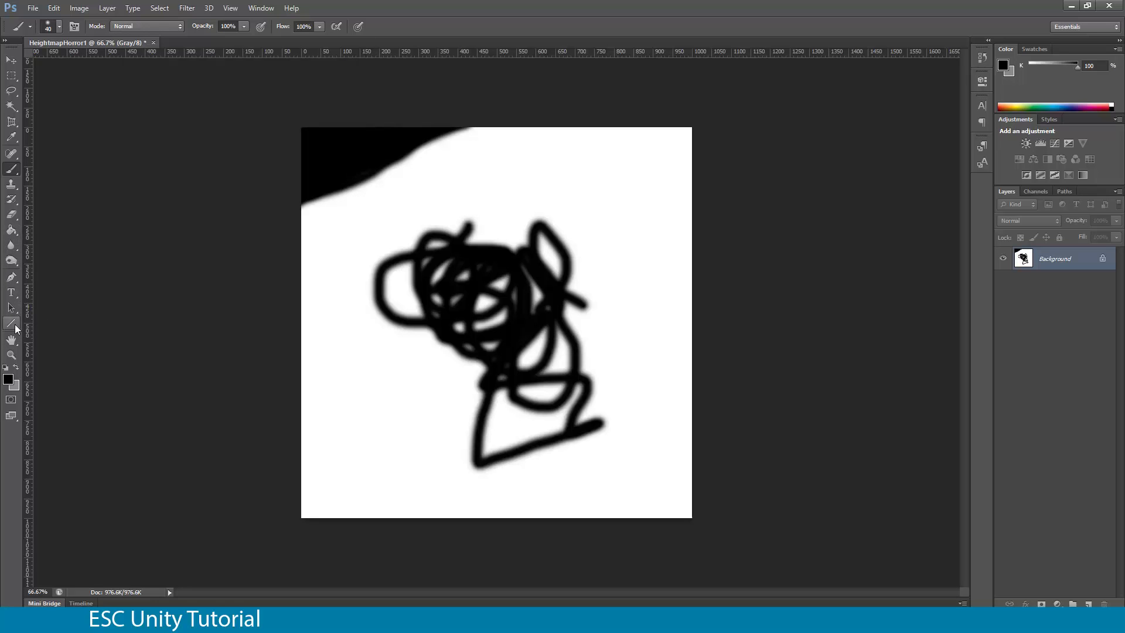
Draw a black rectangle over the top half of the canvas.
drag(16, 329, 58, 326)
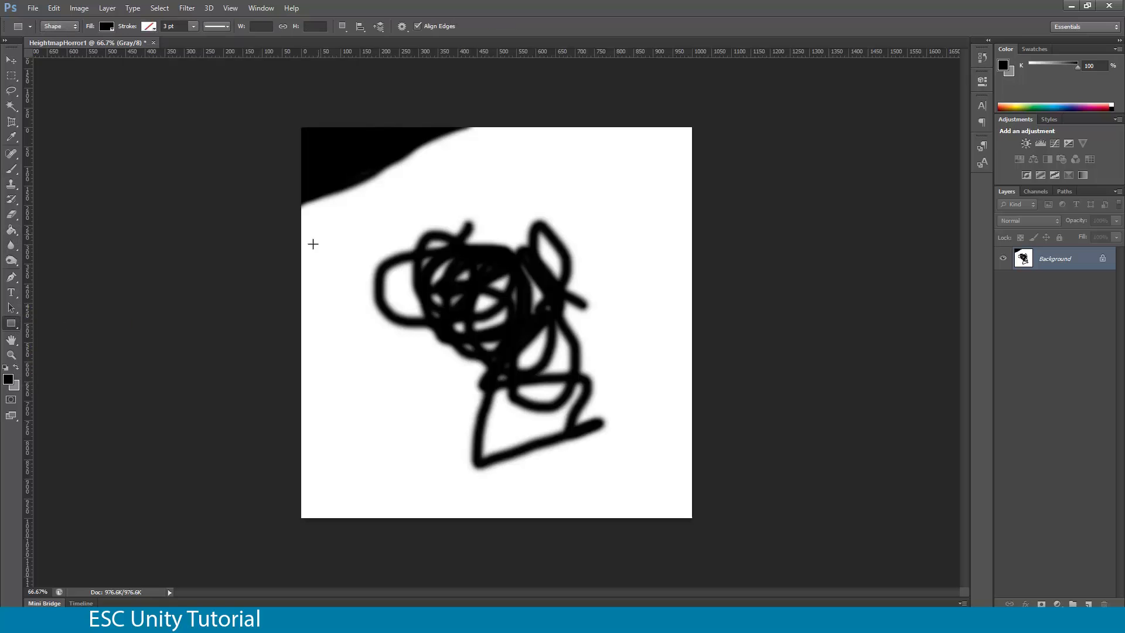
click(16, 367)
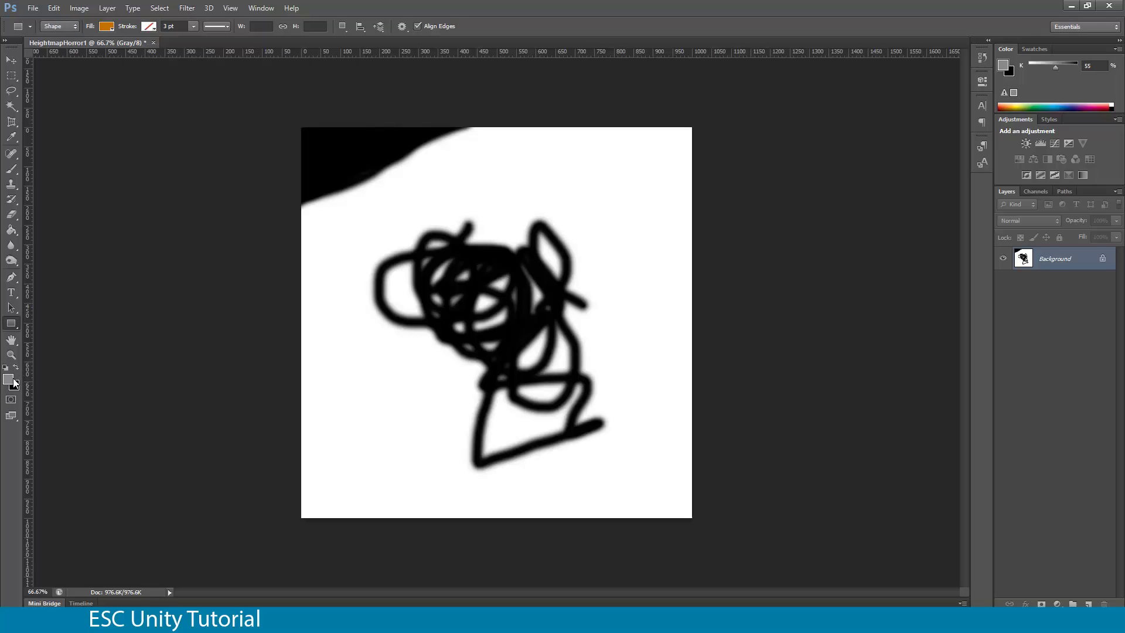
click(14, 380)
drag(701, 385, 595, 495)
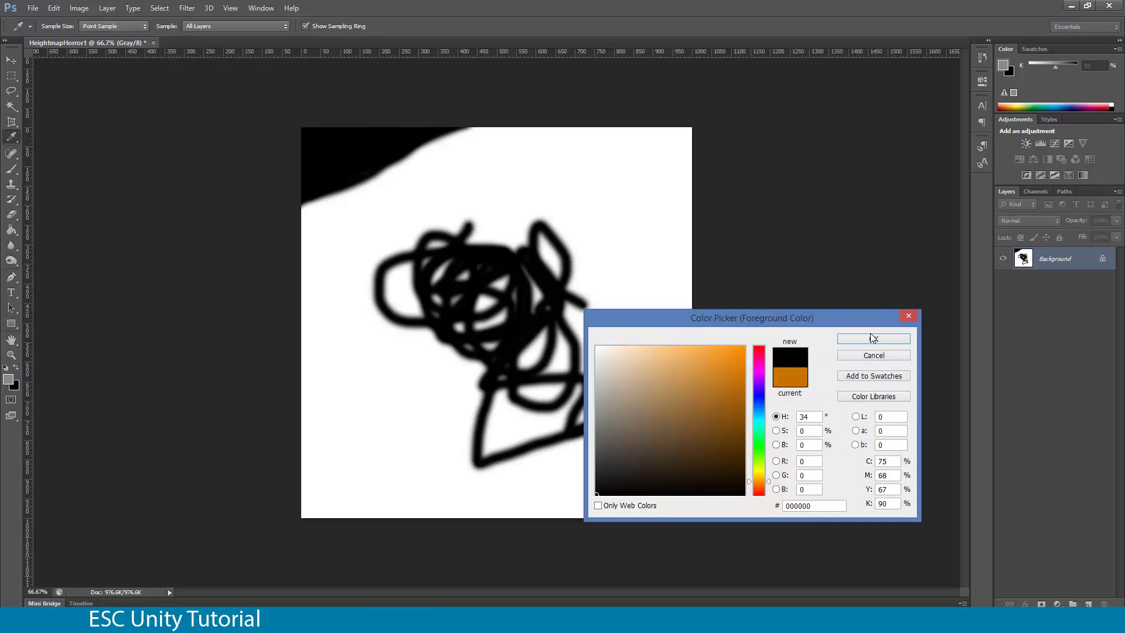
key(Return)
drag(240, 284, 840, 87)
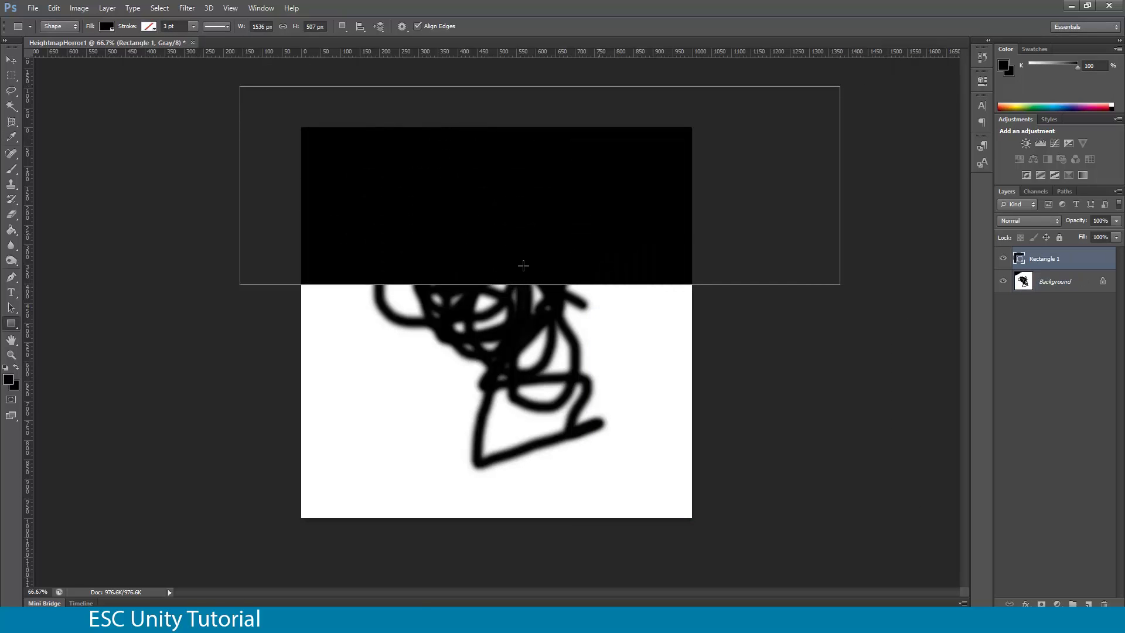
Draw a rectangle over the lower canvas, rasterize it and bucket-fill it white.
click(8, 379)
click(596, 346)
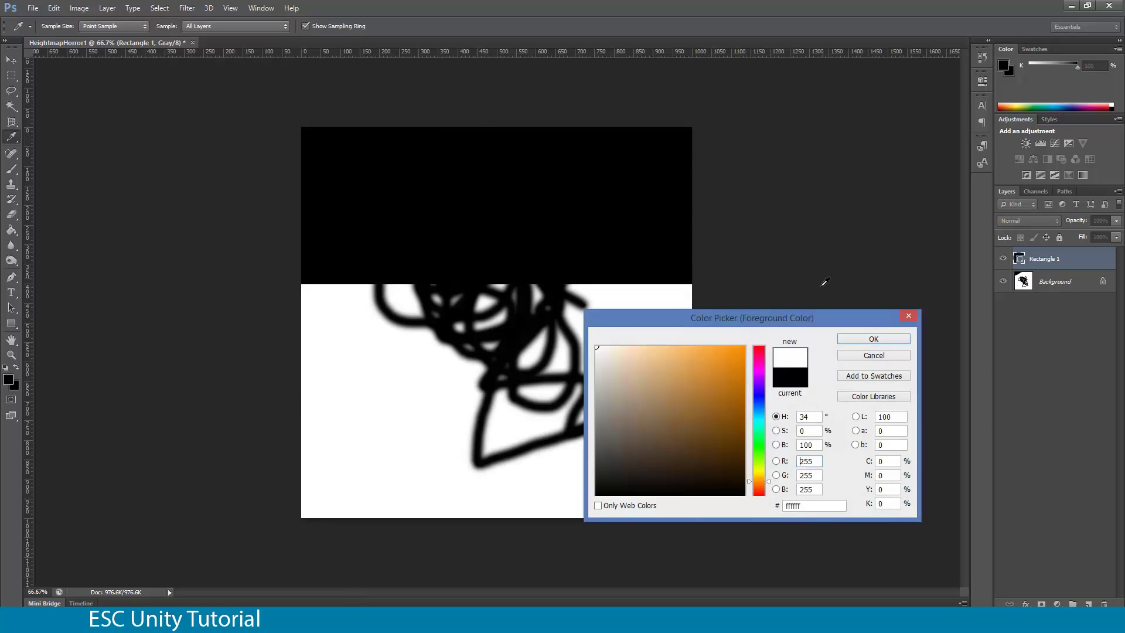
click(872, 339)
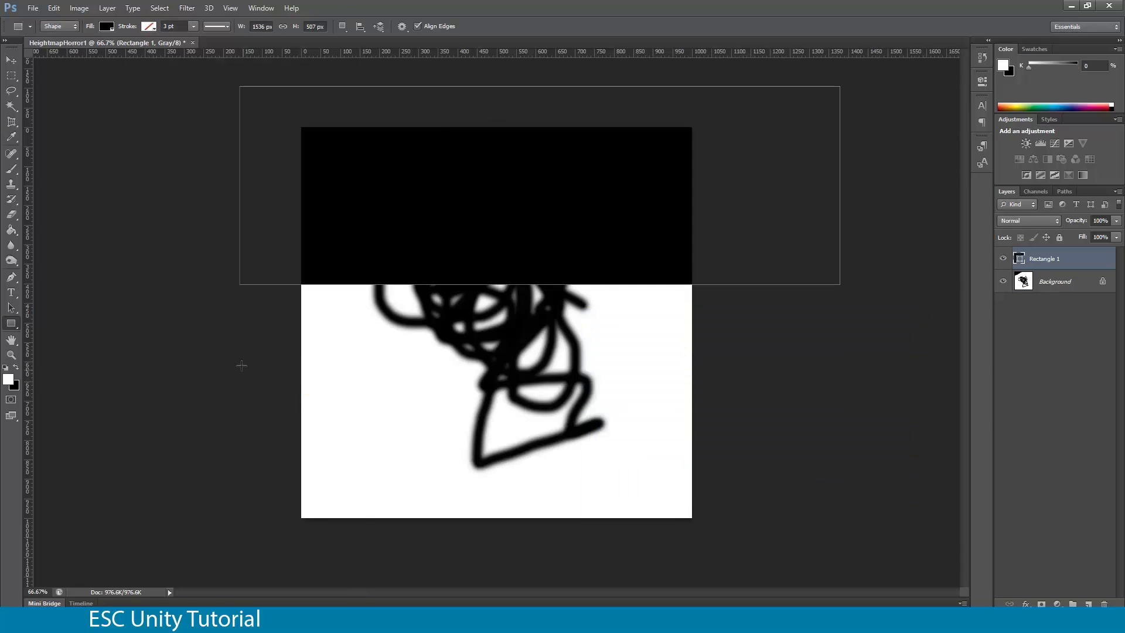
drag(232, 355, 923, 572)
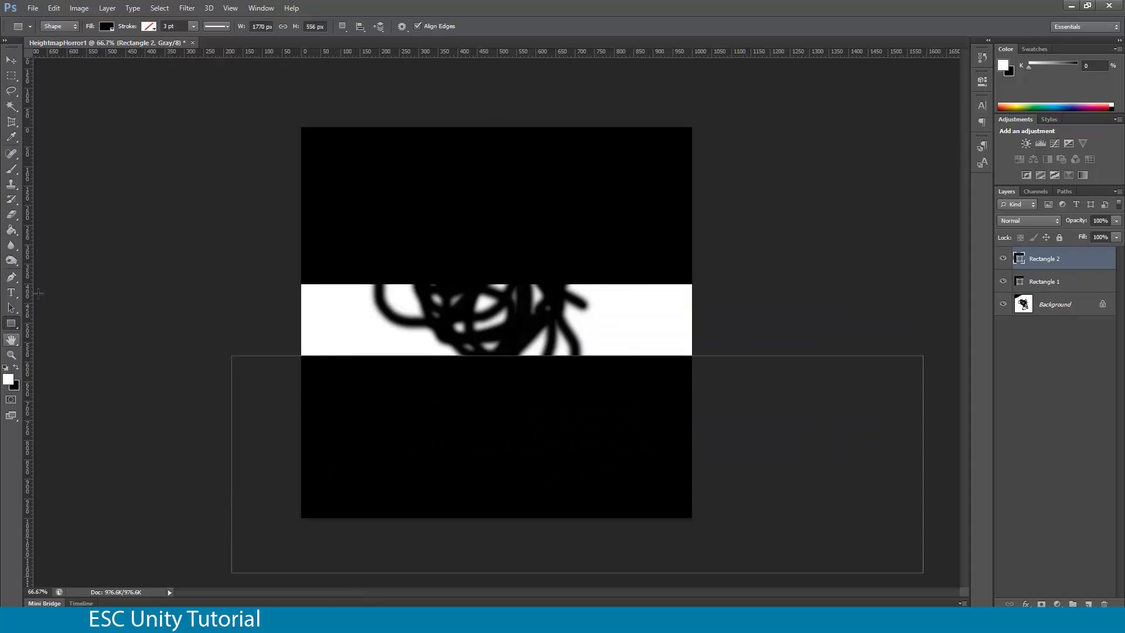
click(11, 246)
click(17, 235)
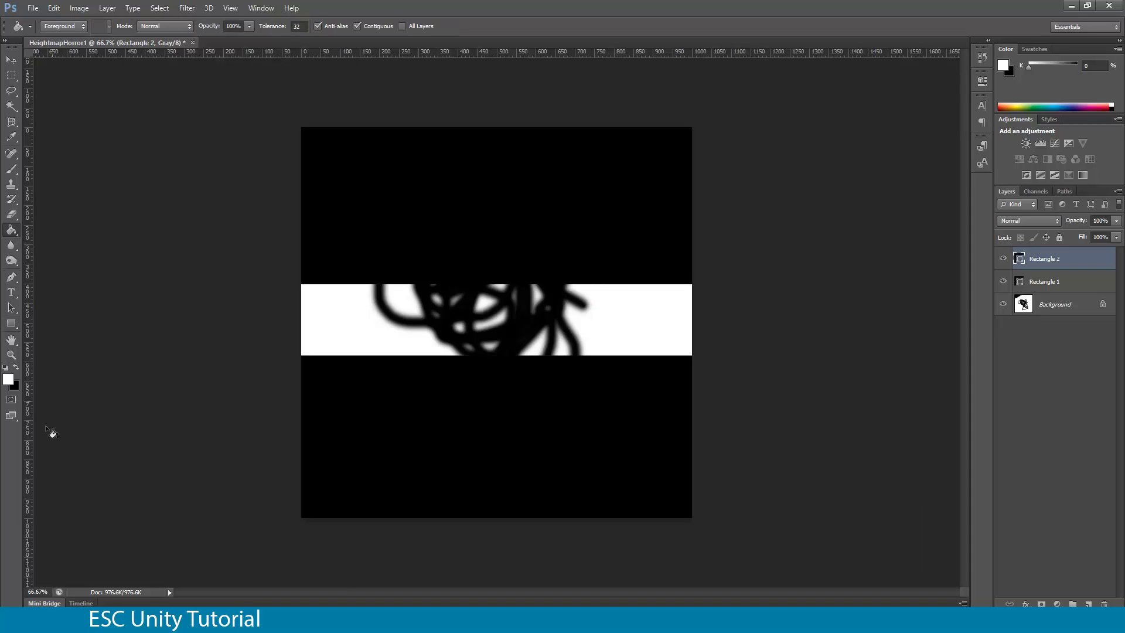
click(456, 415)
click(551, 234)
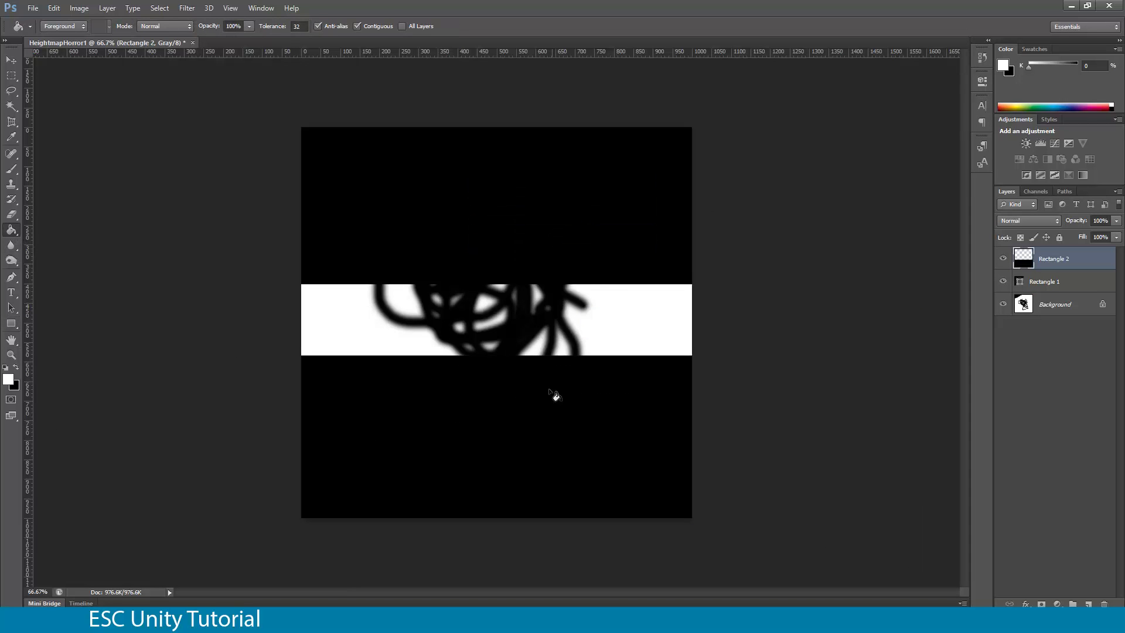
click(535, 441)
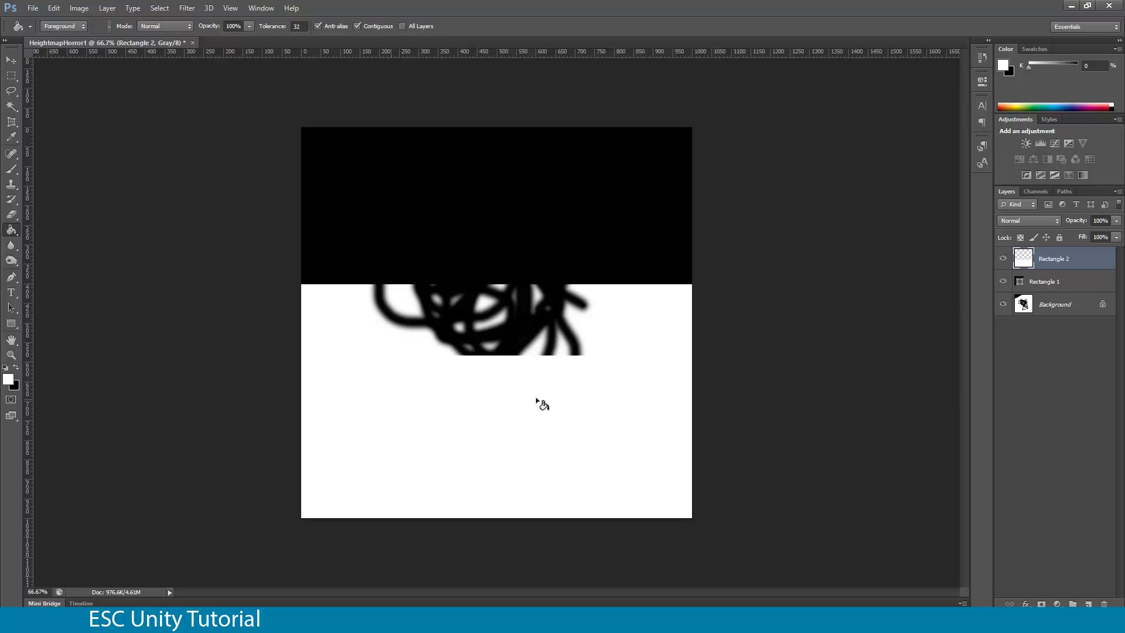
Draw white Rectangle 3 over the middle band and choose mid grey 898989.
click(11, 324)
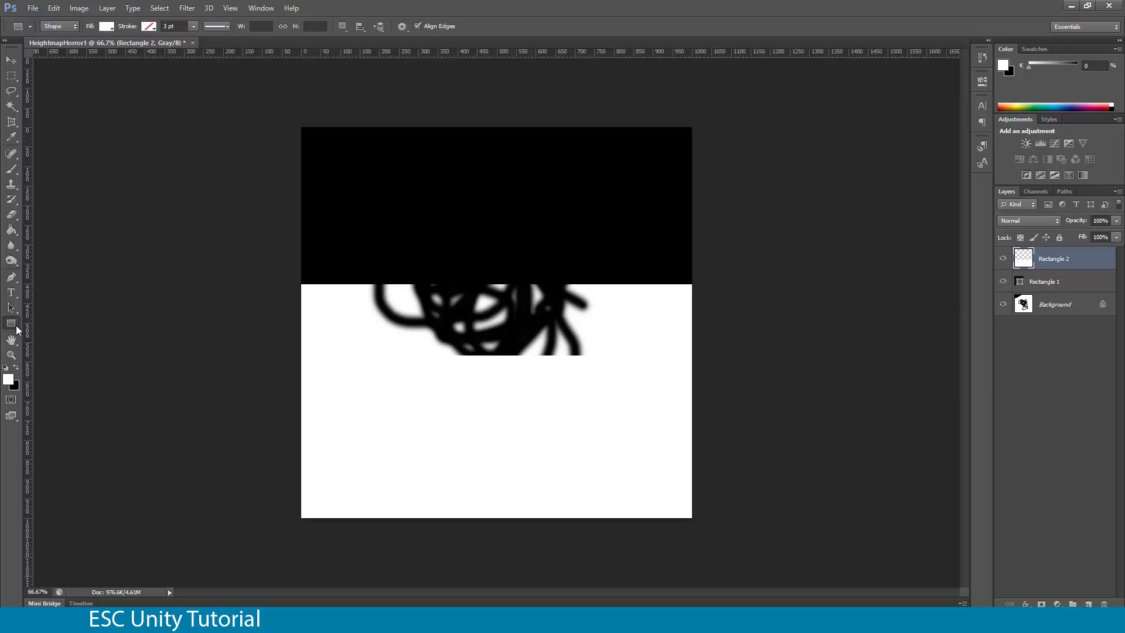
drag(271, 252, 821, 415)
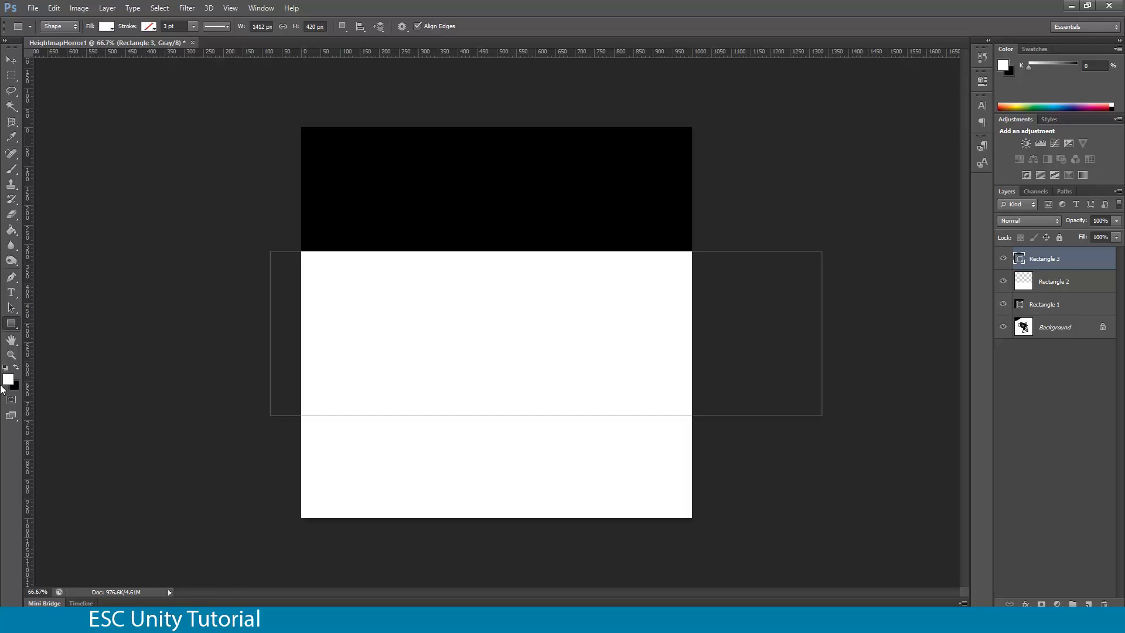
click(16, 368)
click(8, 379)
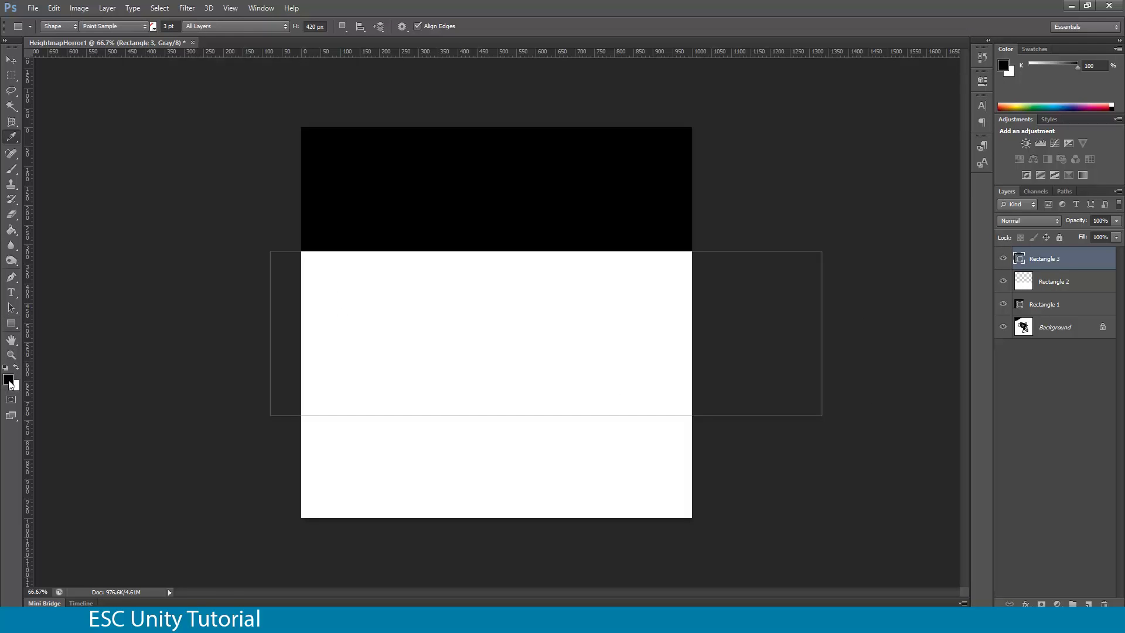
click(596, 415)
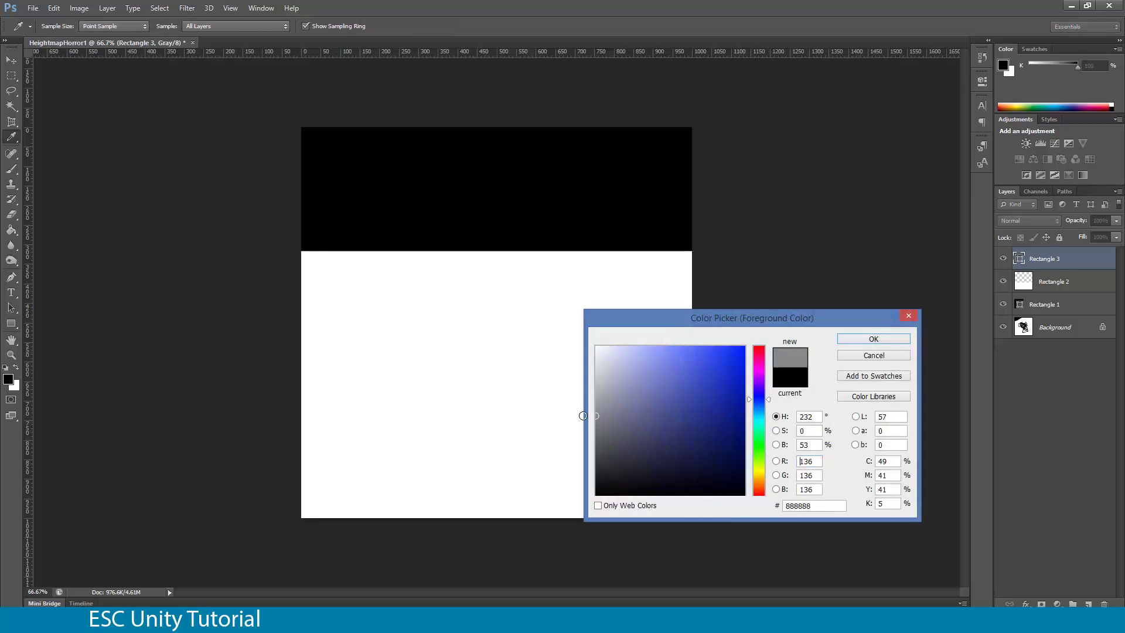
click(883, 344)
click(421, 299)
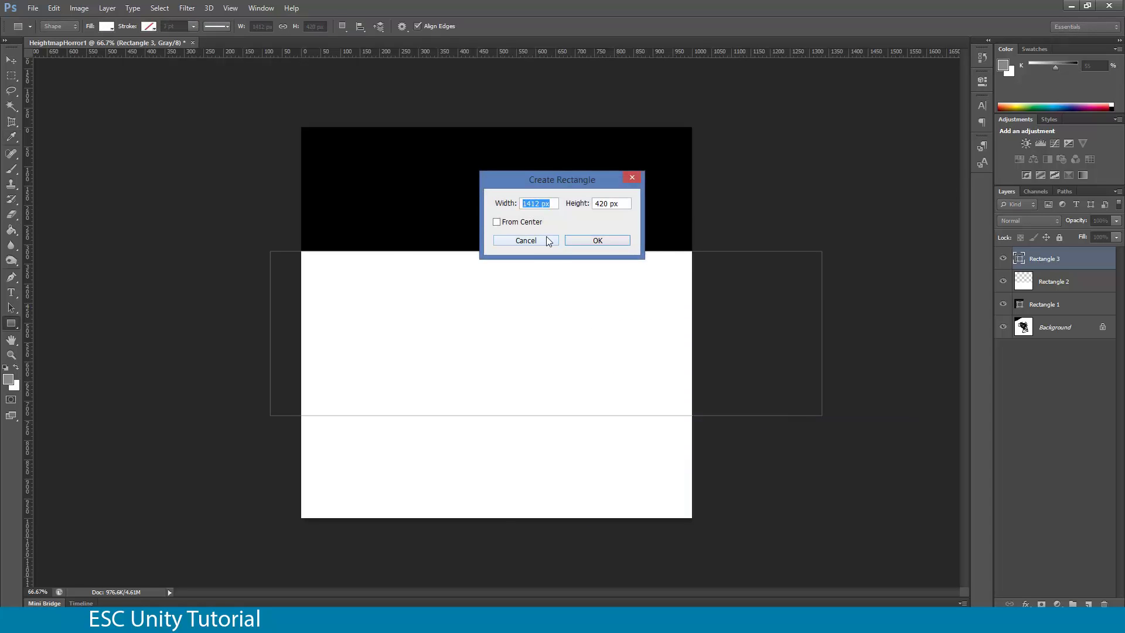
click(527, 241)
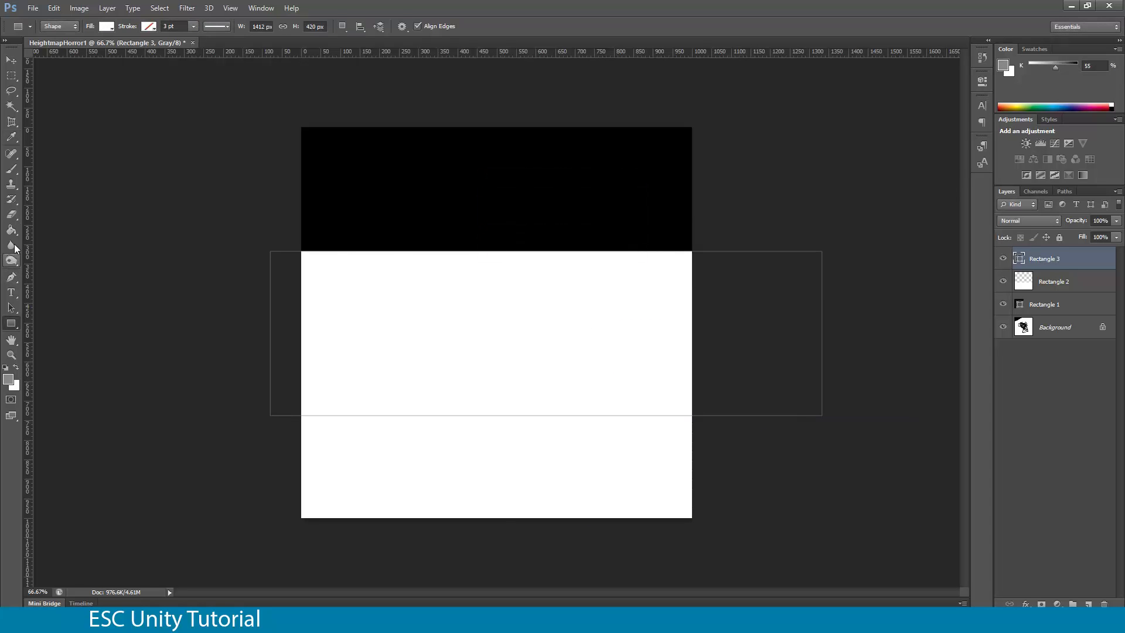
Rasterize the middle rectangle and fill it with the mid grey.
click(11, 230)
click(432, 329)
click(538, 234)
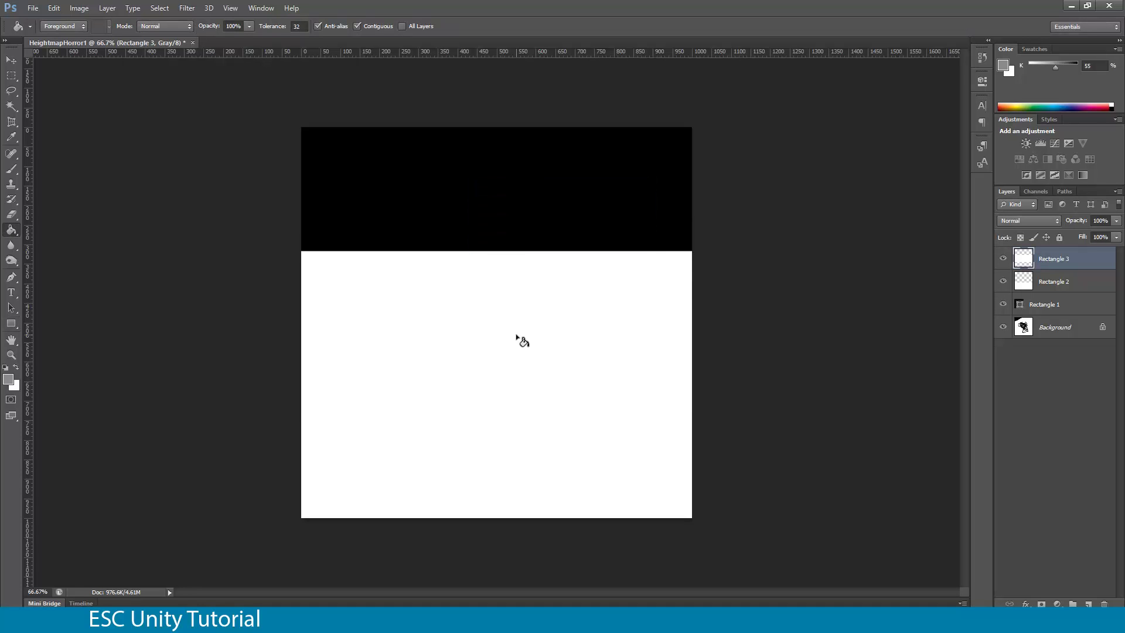
click(524, 332)
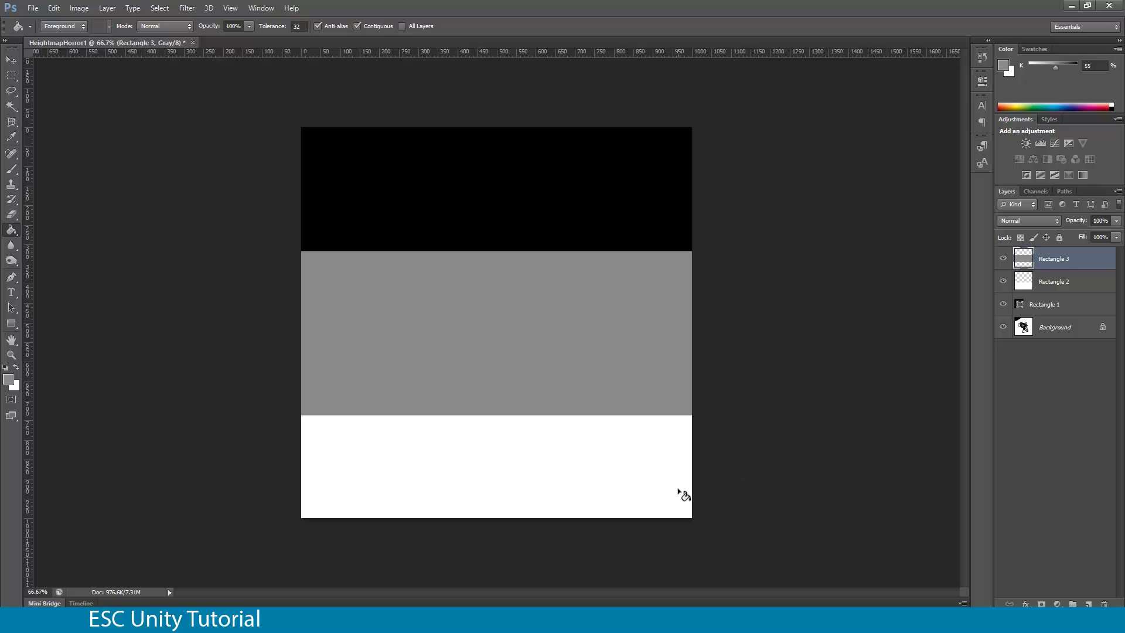
Brush a dark grey ridge along the top edge of the grey band.
click(9, 380)
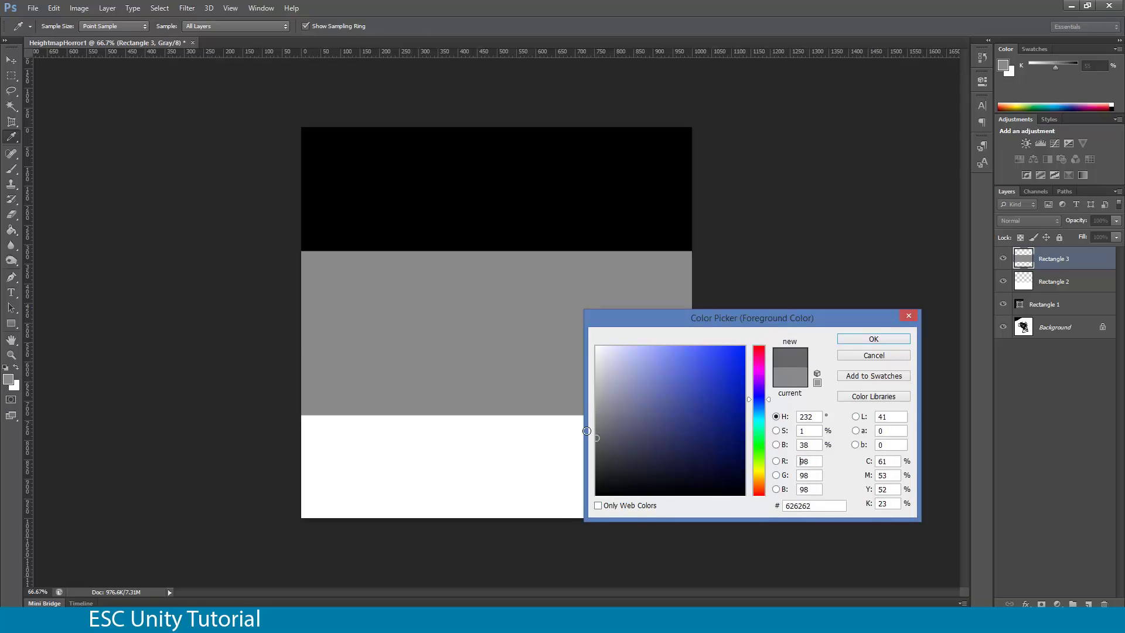
text(242)
drag(563, 353, 547, 453)
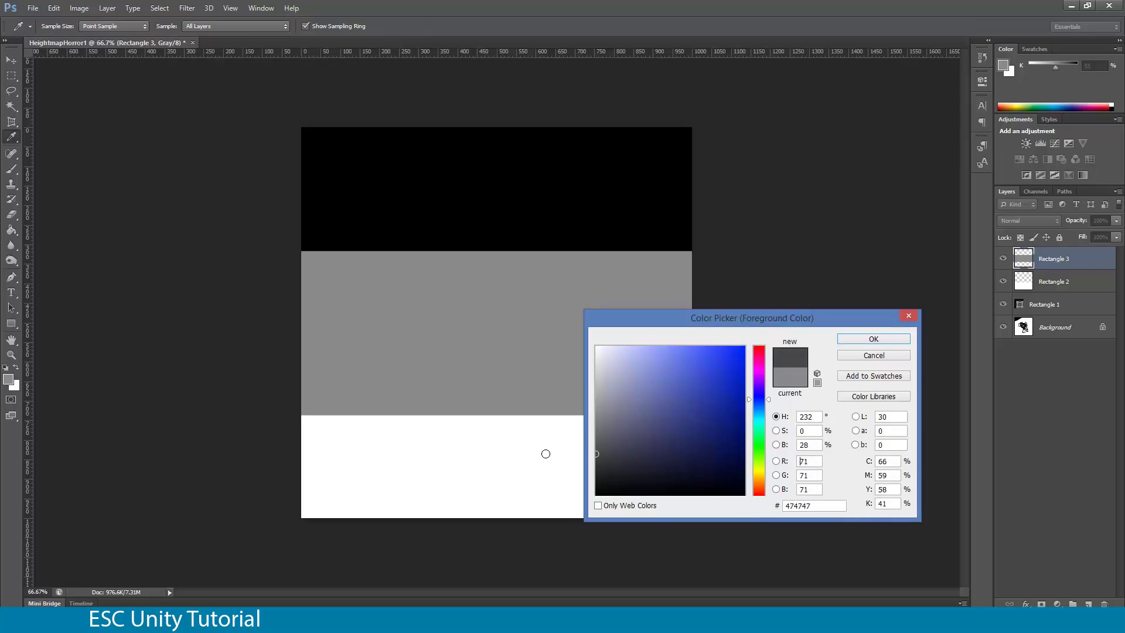
click(873, 339)
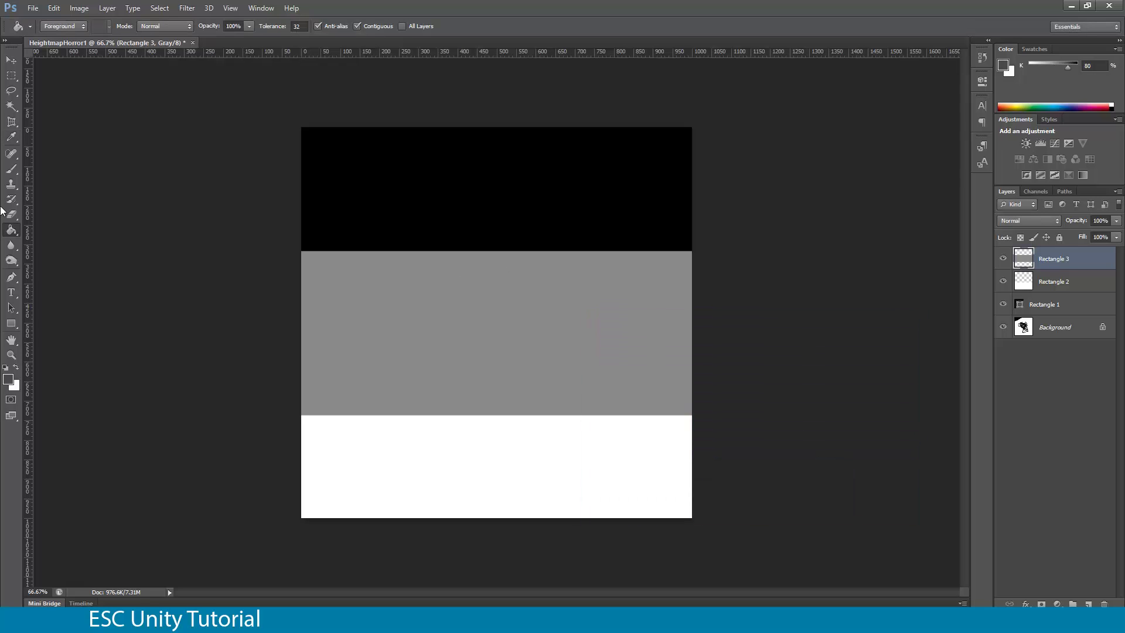
click(11, 169)
mouse_move(395, 281)
mouse_down()
mouse_move(368, 274)
mouse_move(423, 287)
mouse_move(634, 261)
mouse_move(676, 274)
mouse_move(389, 269)
mouse_move(400, 261)
mouse_move(295, 256)
mouse_move(365, 267)
mouse_move(699, 262)
mouse_up()
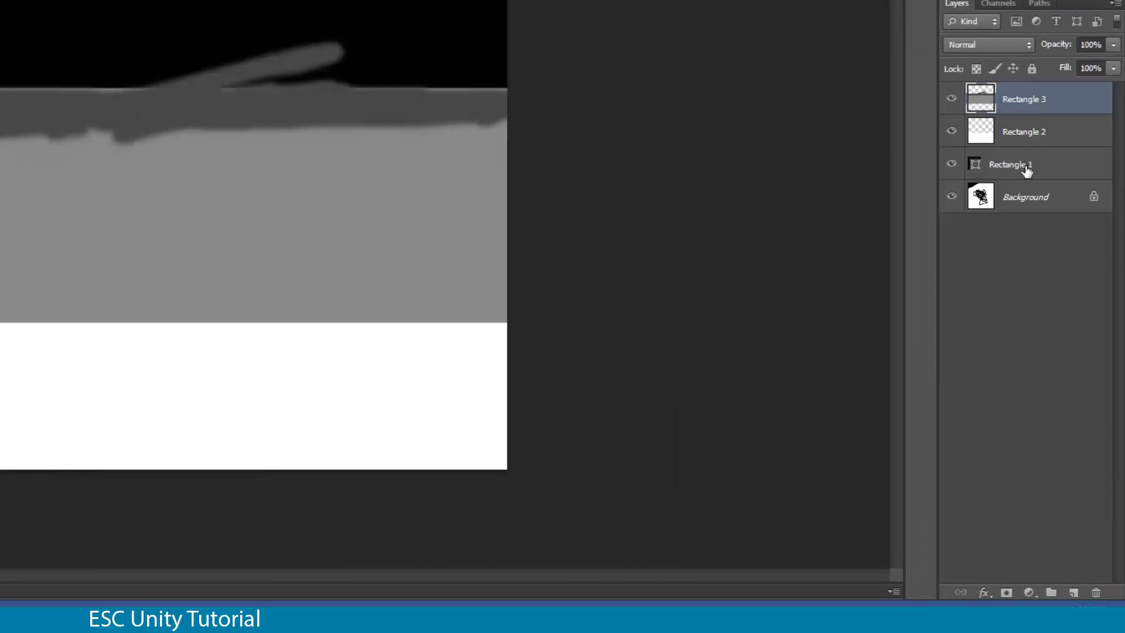
Delete the three rectangle layers and add a new empty layer.
shift+click(1026, 169)
mouse_move(1038, 102)
mouse_down()
mouse_move(1106, 552)
mouse_move(1095, 592)
mouse_up()
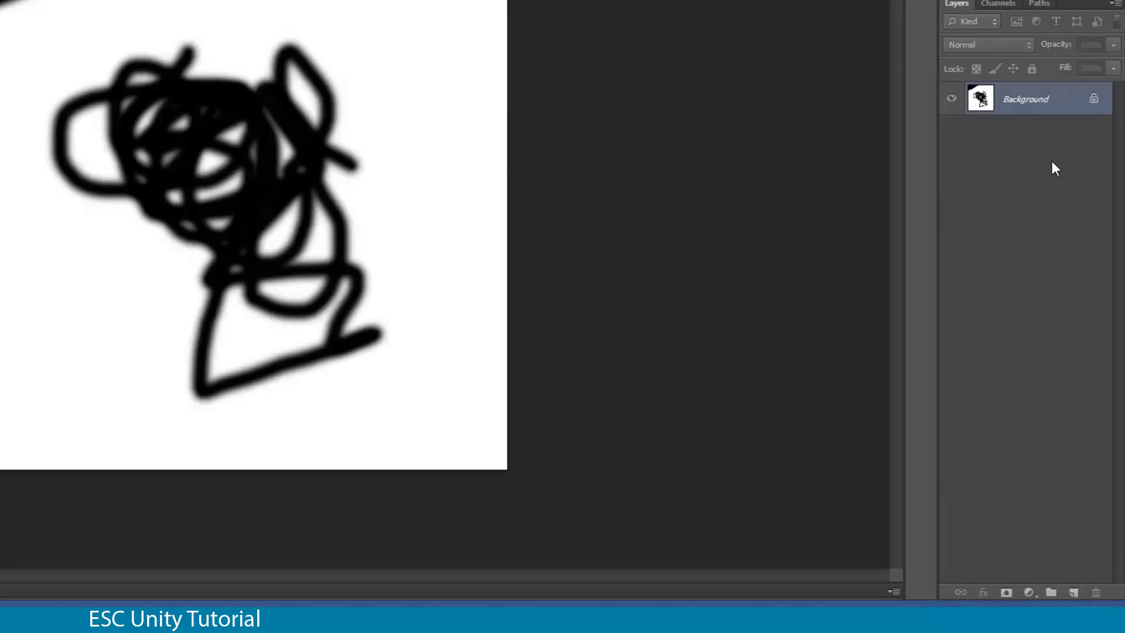
click(1073, 592)
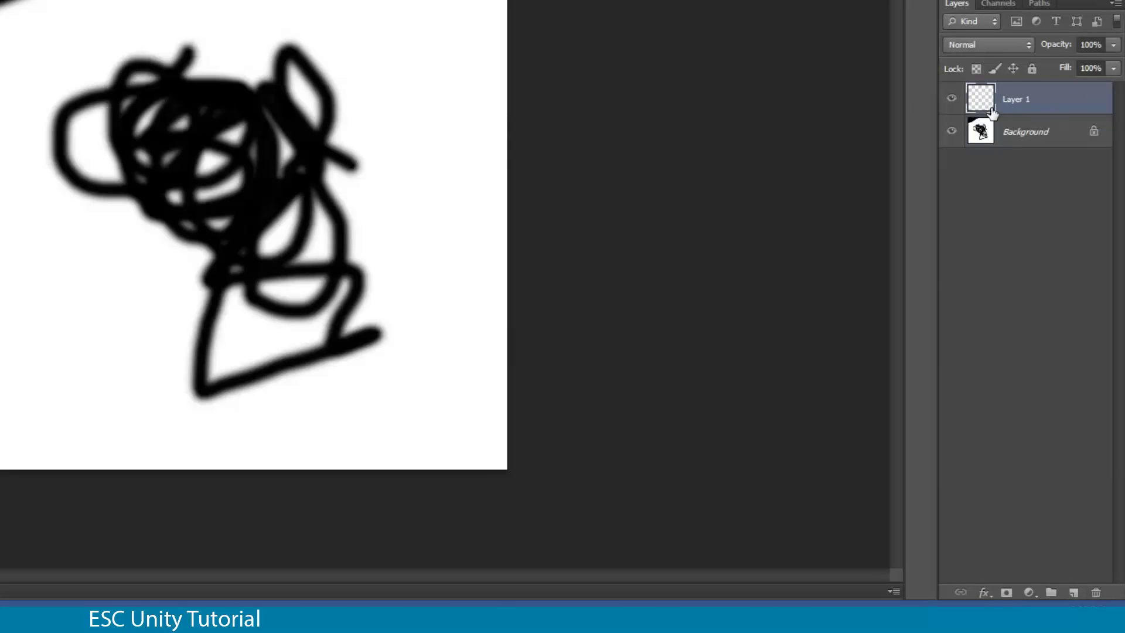
Rename the new layer 'Base Terrain' and delete the Background layer.
double_click(1035, 100)
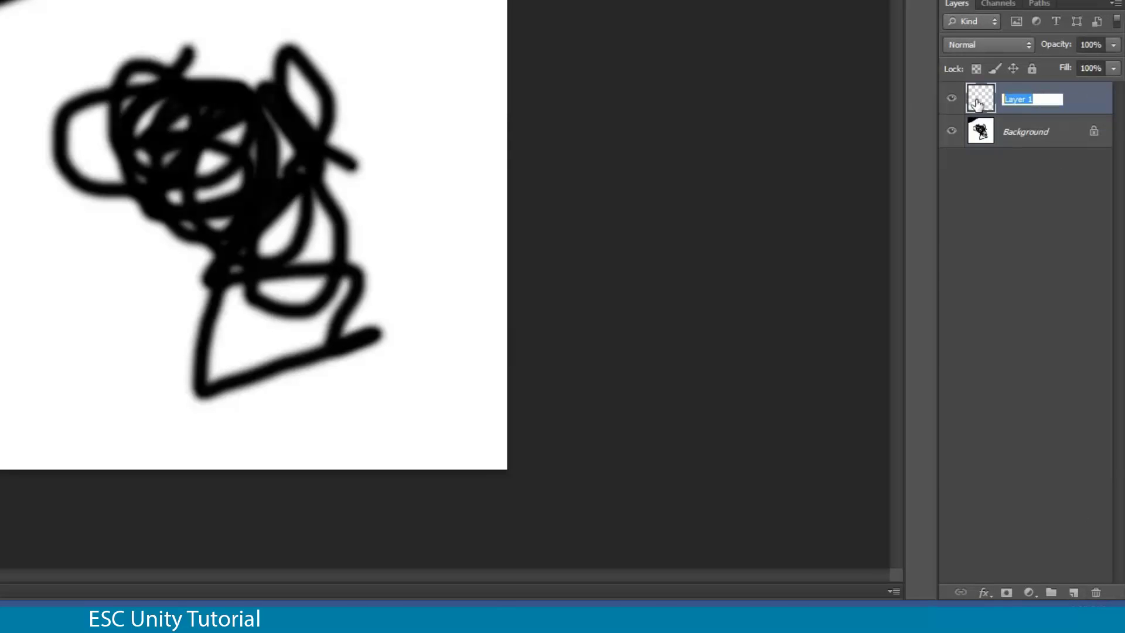
text(Base Terrain)
key(Return)
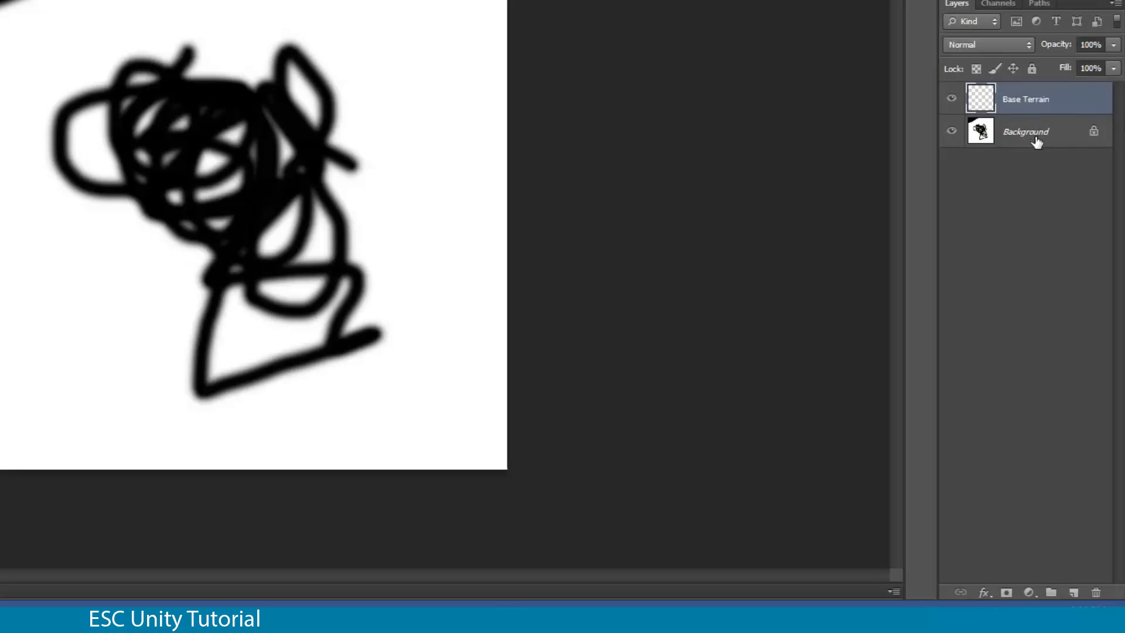
drag(1036, 140, 1095, 593)
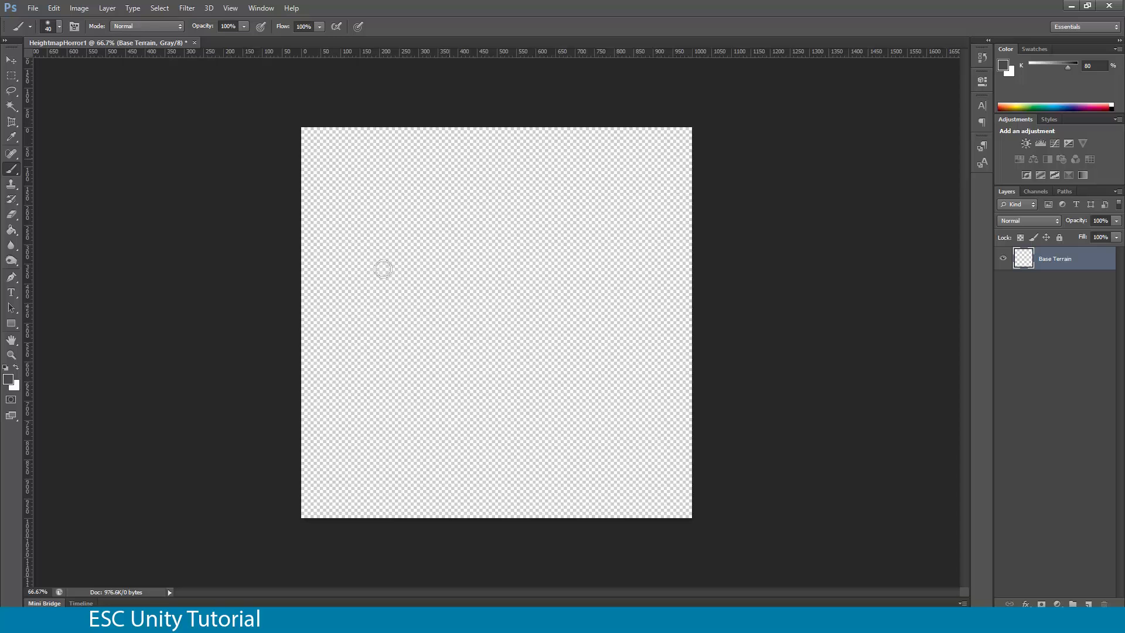
Choose black as foreground and bucket-fill the Base Terrain layer solid black.
click(7, 379)
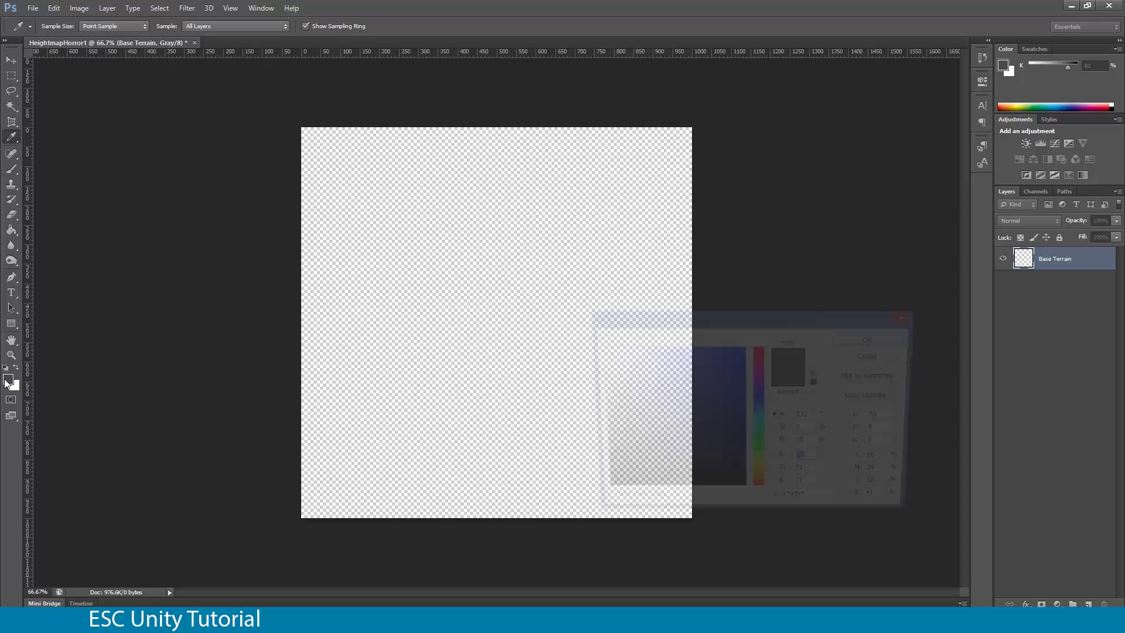
click(596, 494)
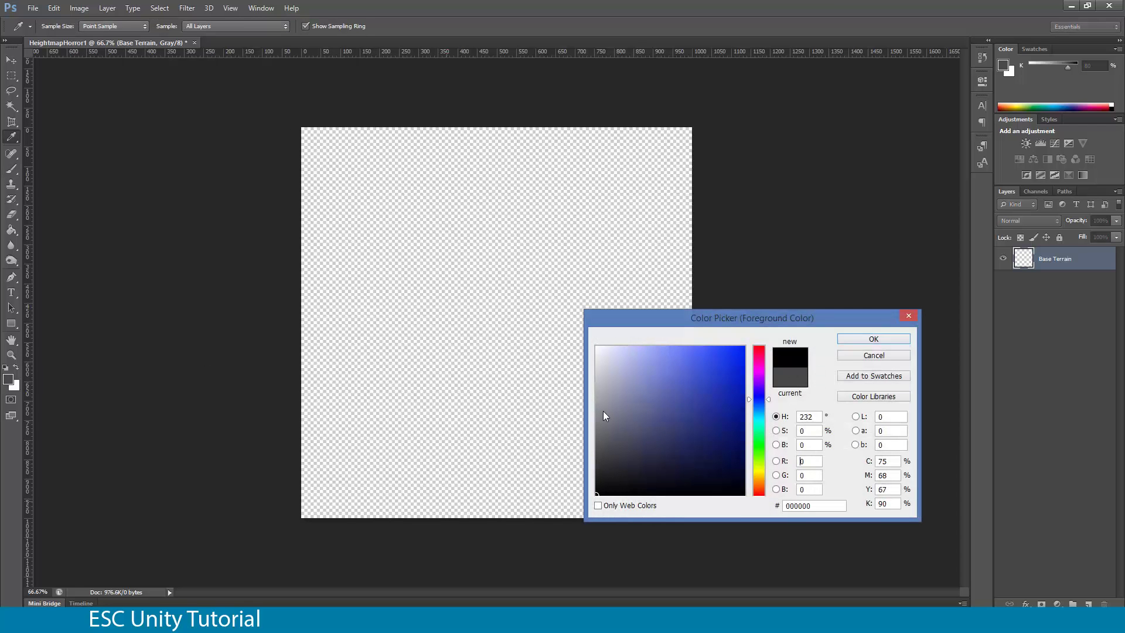
click(871, 339)
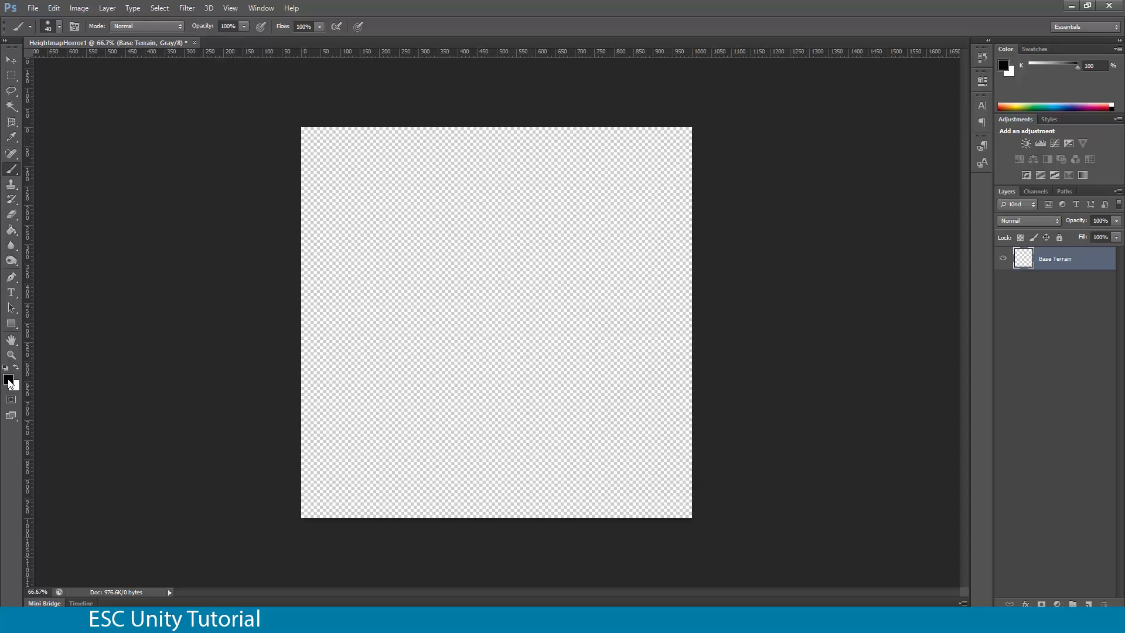
click(8, 379)
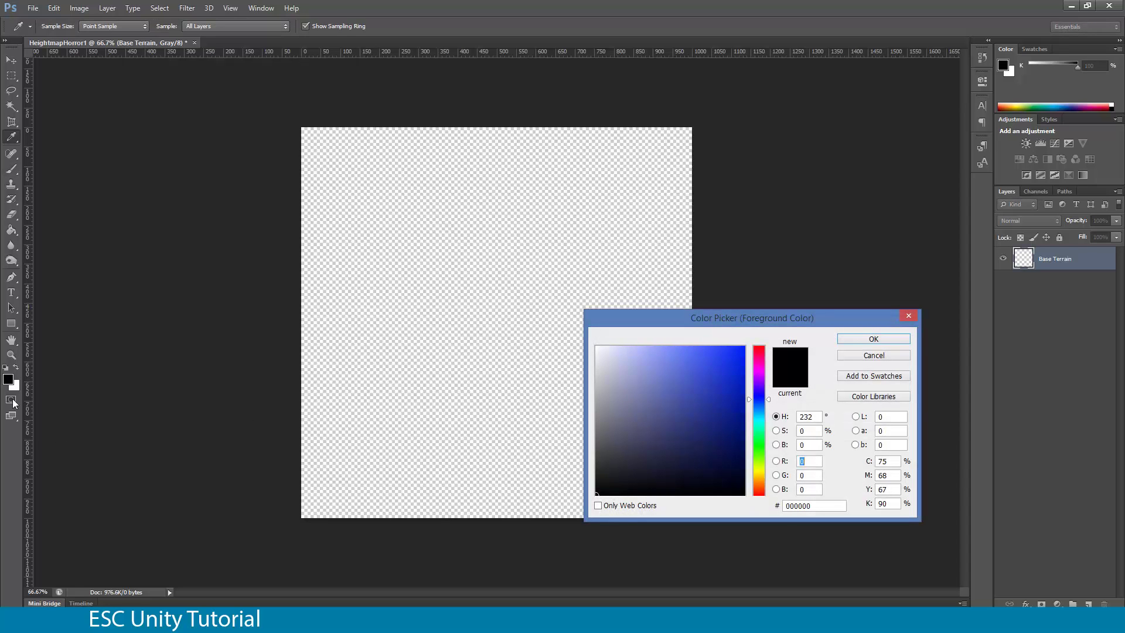
mouse_move(590, 413)
mouse_down()
mouse_move(647, 404)
mouse_move(657, 372)
mouse_move(670, 394)
mouse_move(599, 410)
mouse_move(564, 354)
mouse_move(560, 447)
mouse_move(580, 361)
mouse_move(581, 487)
mouse_move(581, 345)
mouse_move(566, 523)
mouse_up()
click(873, 339)
key(b)
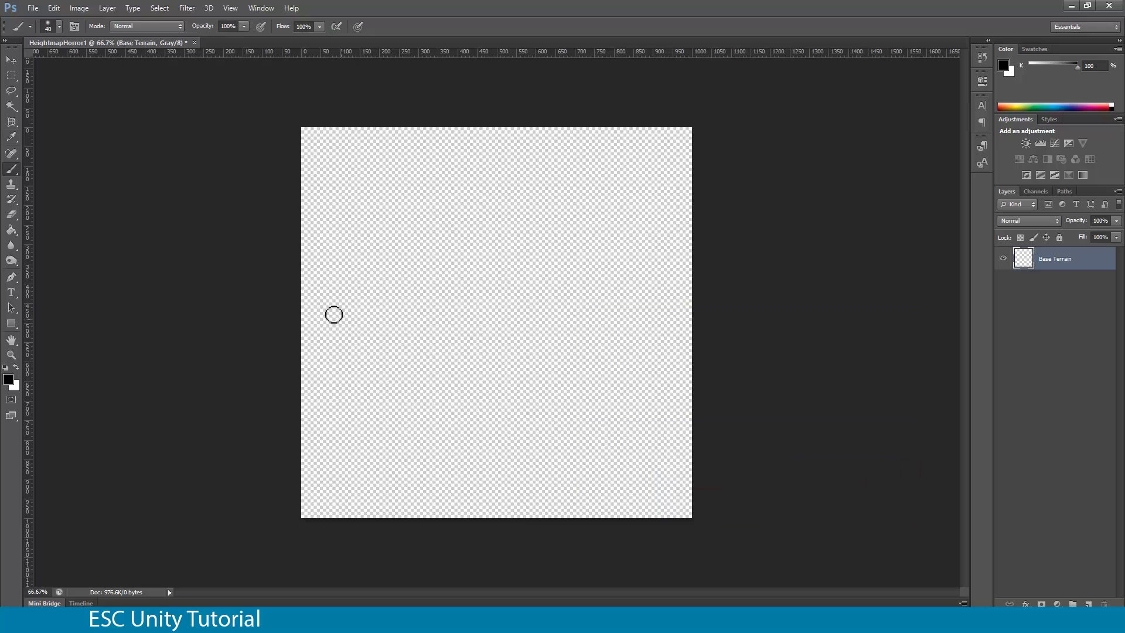
click(11, 230)
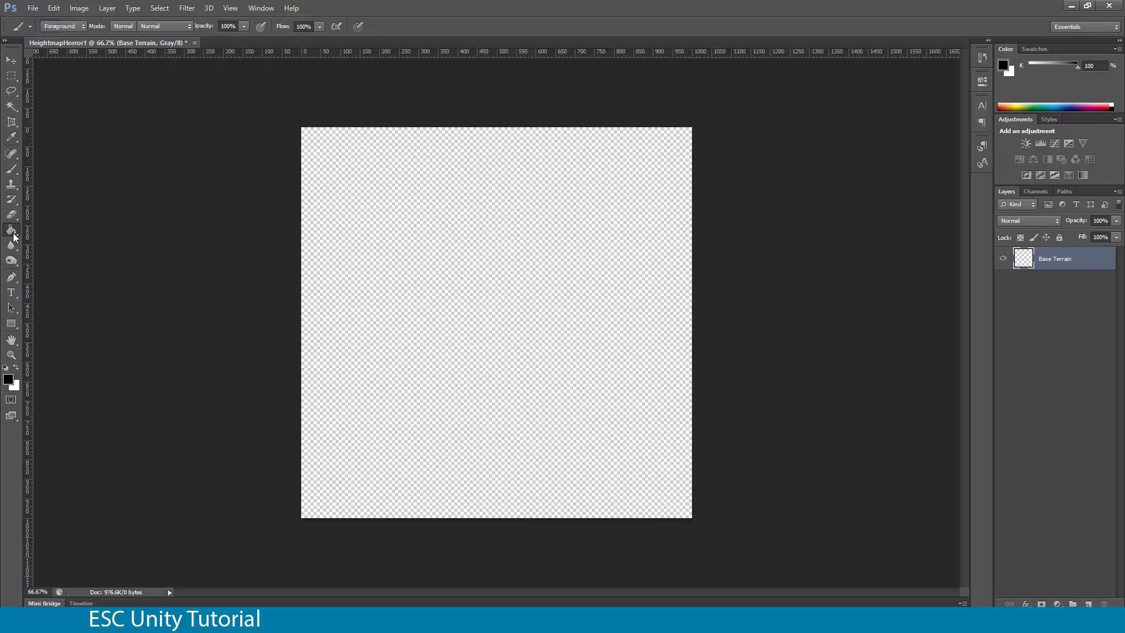
click(444, 293)
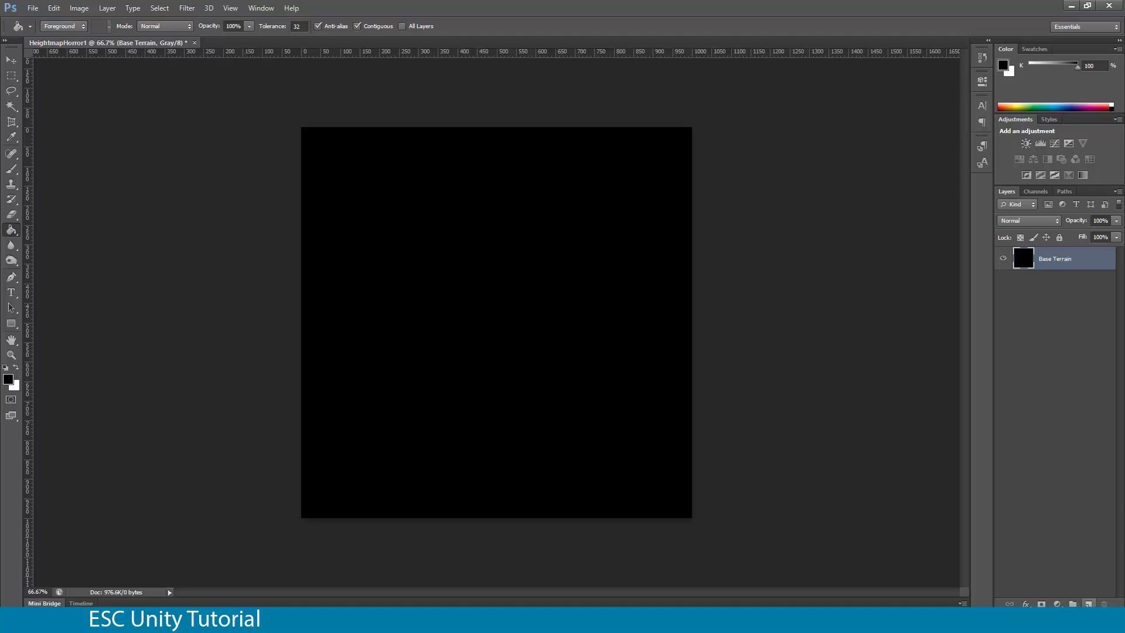
Add a new empty layer named 'Detail' above Base Terrain.
click(1088, 603)
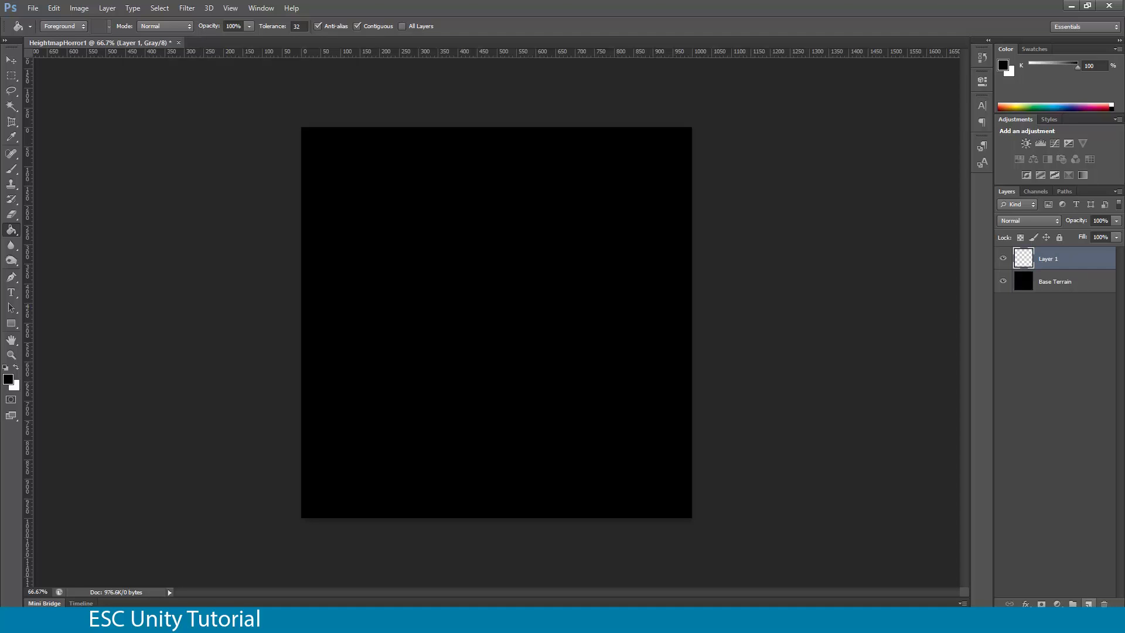
double_click(1047, 259)
text(Detail)
key(Return)
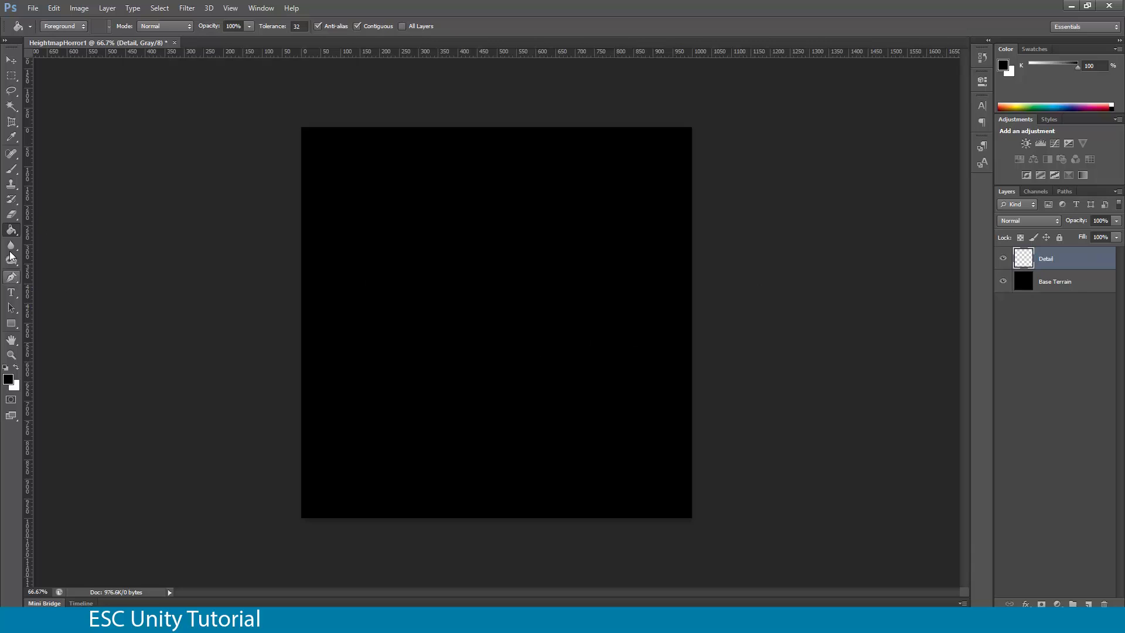
Enlarge a soft round brush to about 215 px and pick dark grey 404040.
click(11, 170)
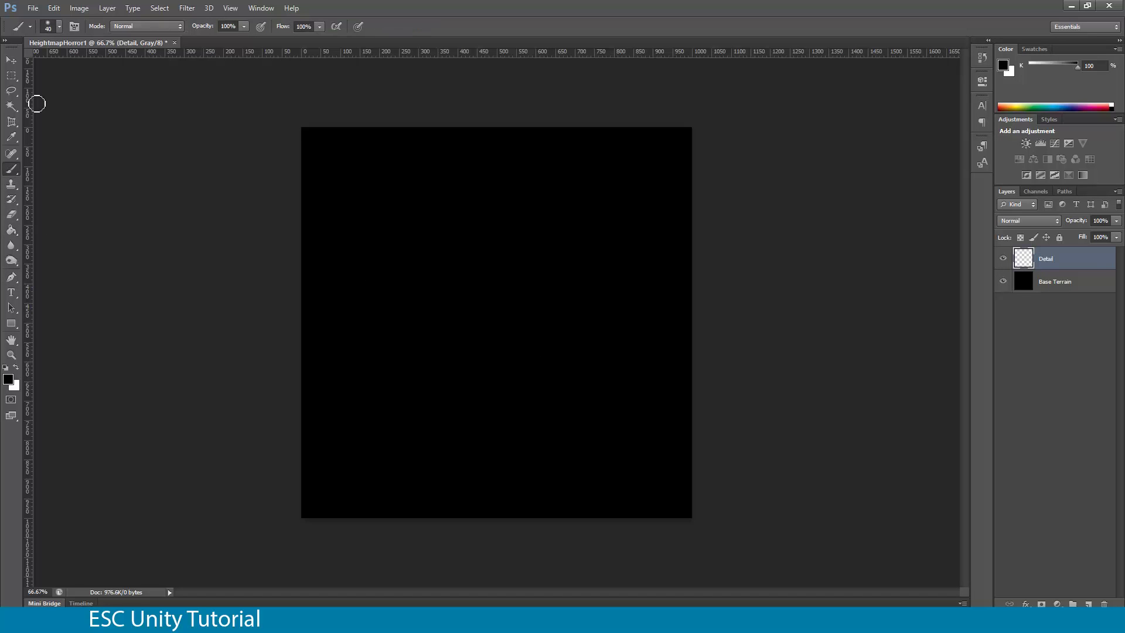
click(59, 27)
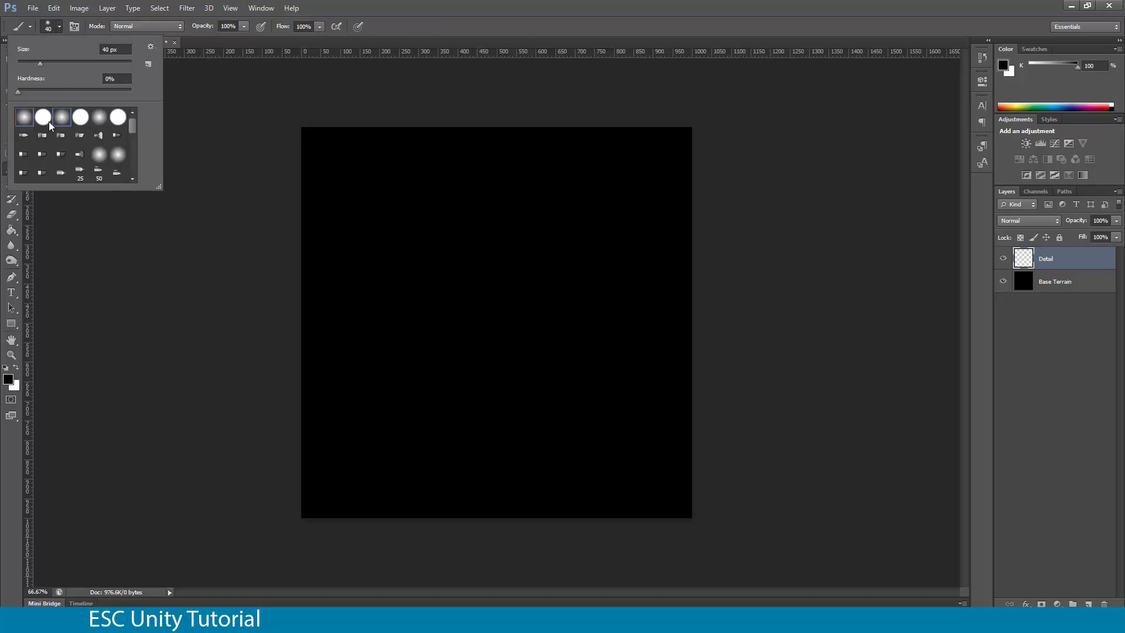
double_click(26, 115)
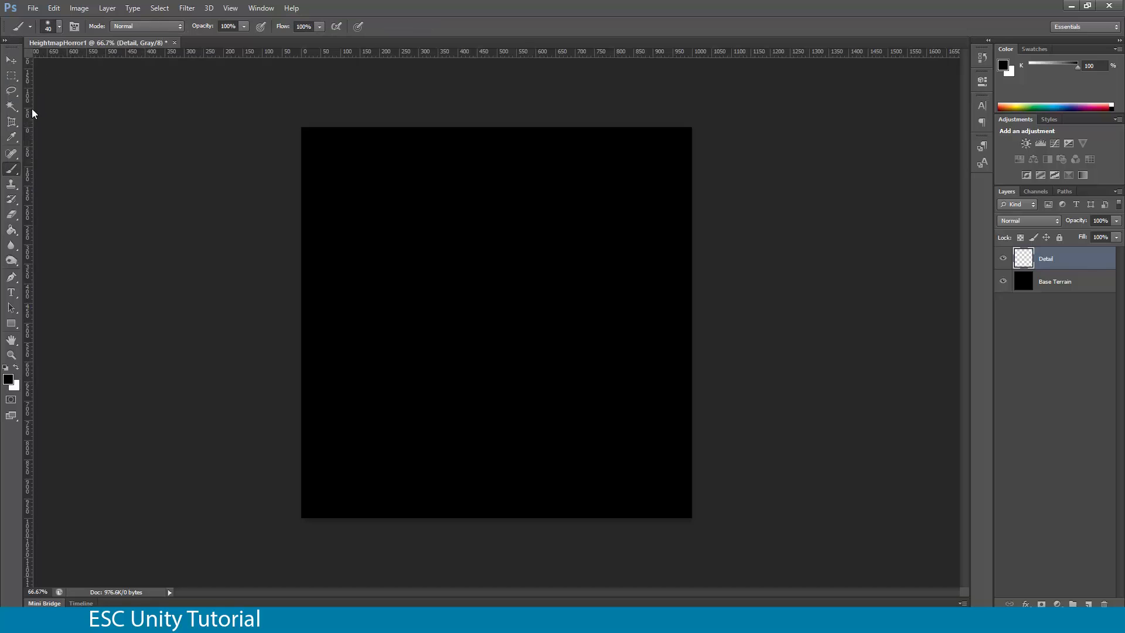
click(59, 27)
drag(57, 59, 103, 62)
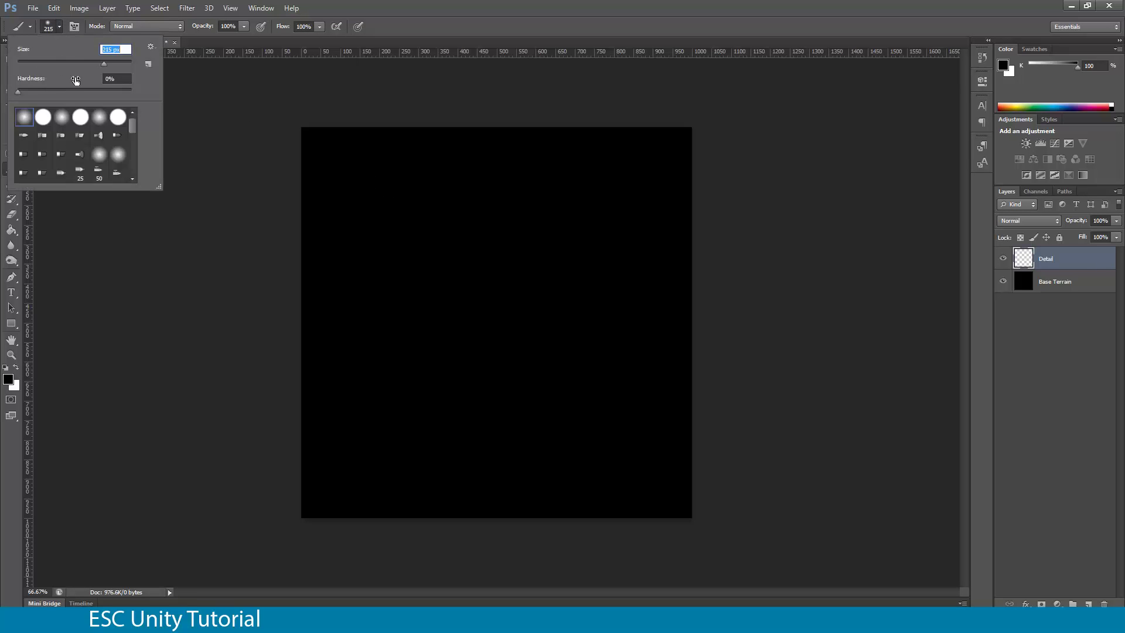
drag(33, 91, 46, 91)
drag(351, 180, 373, 209)
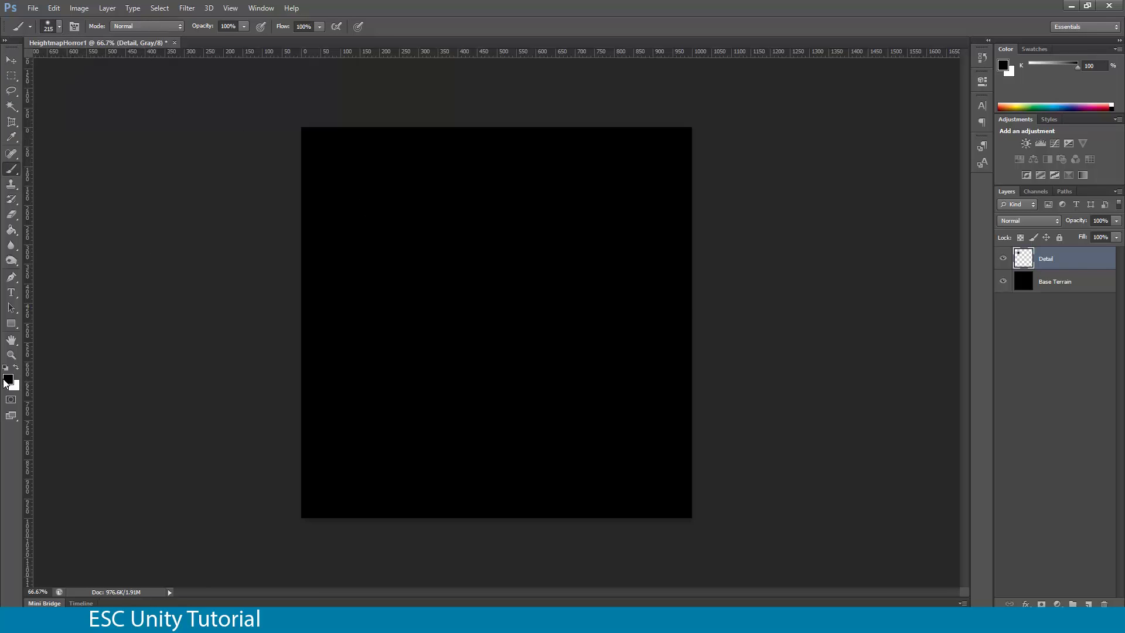
click(8, 379)
drag(598, 441, 591, 459)
Paint a broad soft dark grey landmass across the top and left of the Detail layer.
click(888, 340)
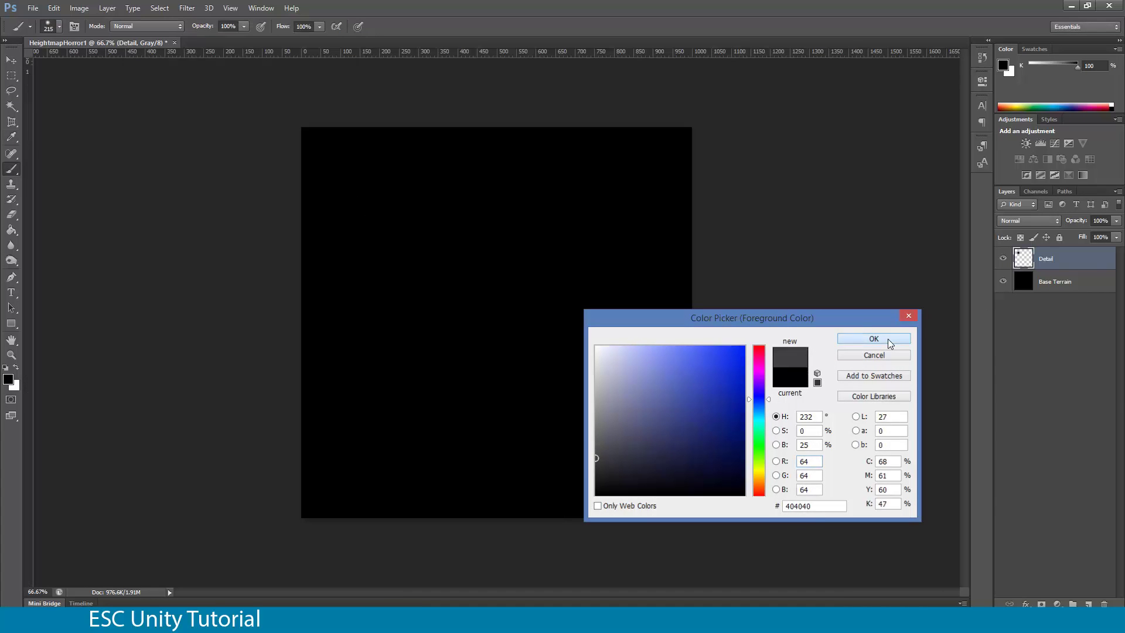
mouse_move(440, 165)
mouse_down()
mouse_move(407, 170)
mouse_move(389, 230)
mouse_move(349, 262)
mouse_move(342, 429)
mouse_move(367, 393)
mouse_move(409, 263)
mouse_move(439, 245)
mouse_move(605, 225)
mouse_move(626, 151)
mouse_move(603, 141)
mouse_move(571, 150)
mouse_move(550, 176)
mouse_move(458, 170)
mouse_move(444, 190)
mouse_move(469, 200)
mouse_up()
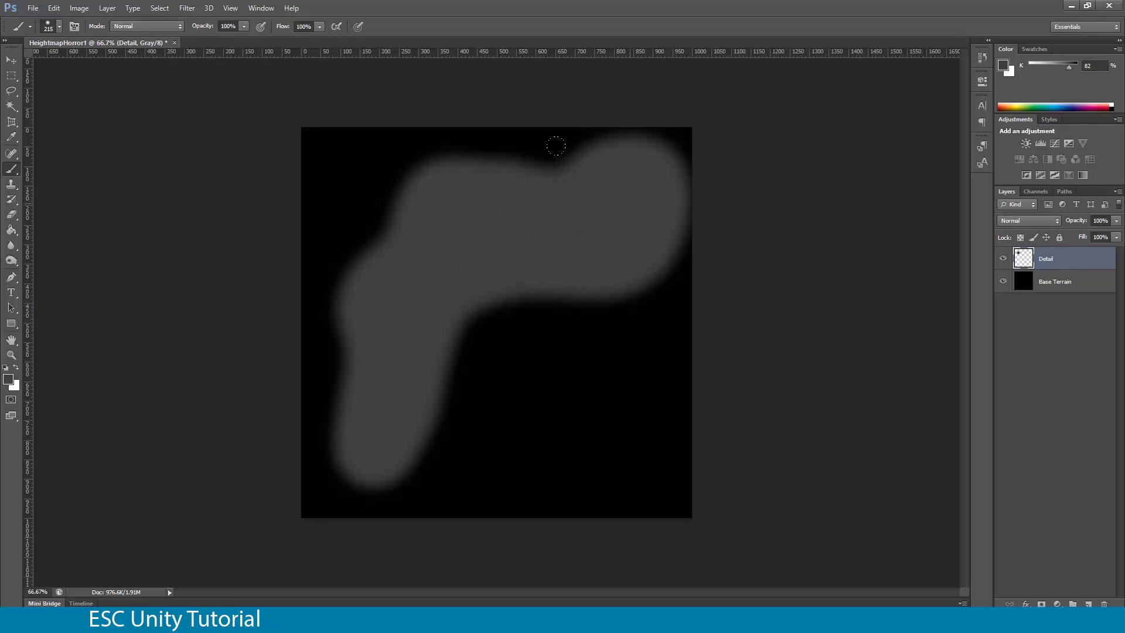
mouse_move(556, 146)
mouse_down()
mouse_move(409, 150)
mouse_move(372, 170)
mouse_move(346, 155)
mouse_move(336, 176)
mouse_up()
mouse_move(580, 244)
mouse_down()
mouse_move(591, 276)
mouse_move(645, 316)
mouse_move(673, 258)
mouse_up()
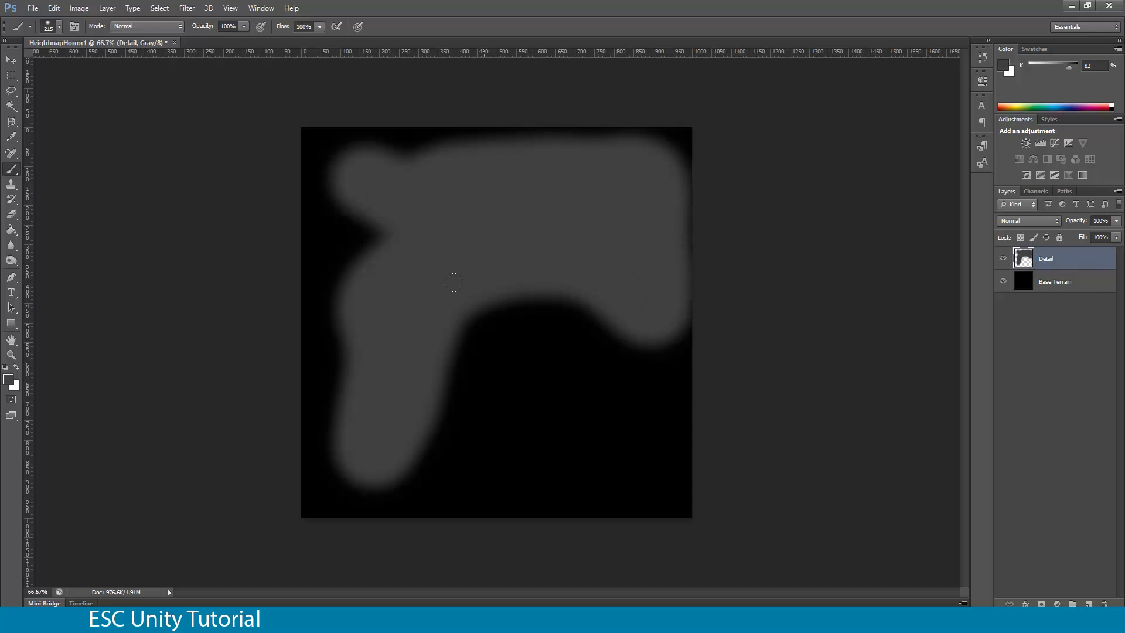
Shrink the brush to 54 px and paint a narrow arm into a lower-right grey blob.
right_click(297, 236)
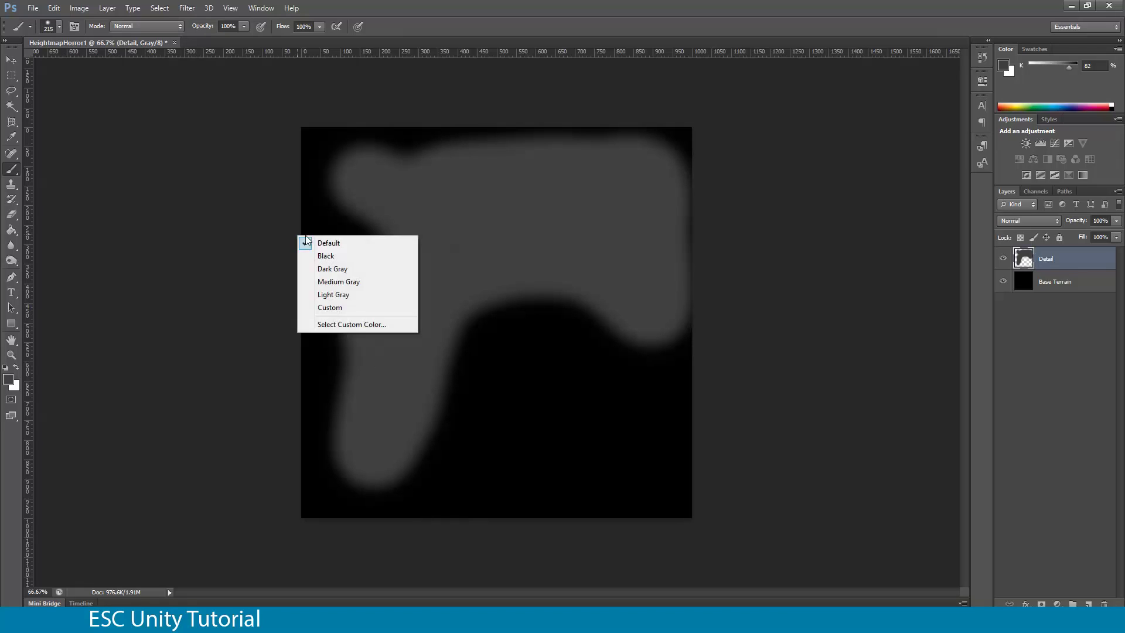
right_click(345, 210)
drag(403, 234, 392, 236)
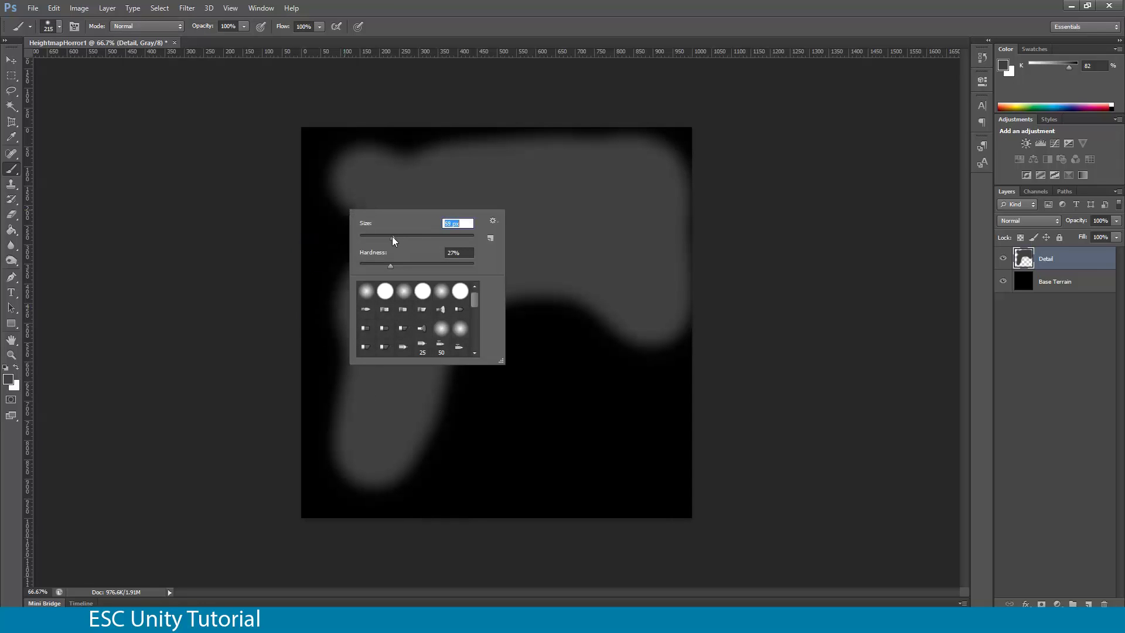
click(417, 170)
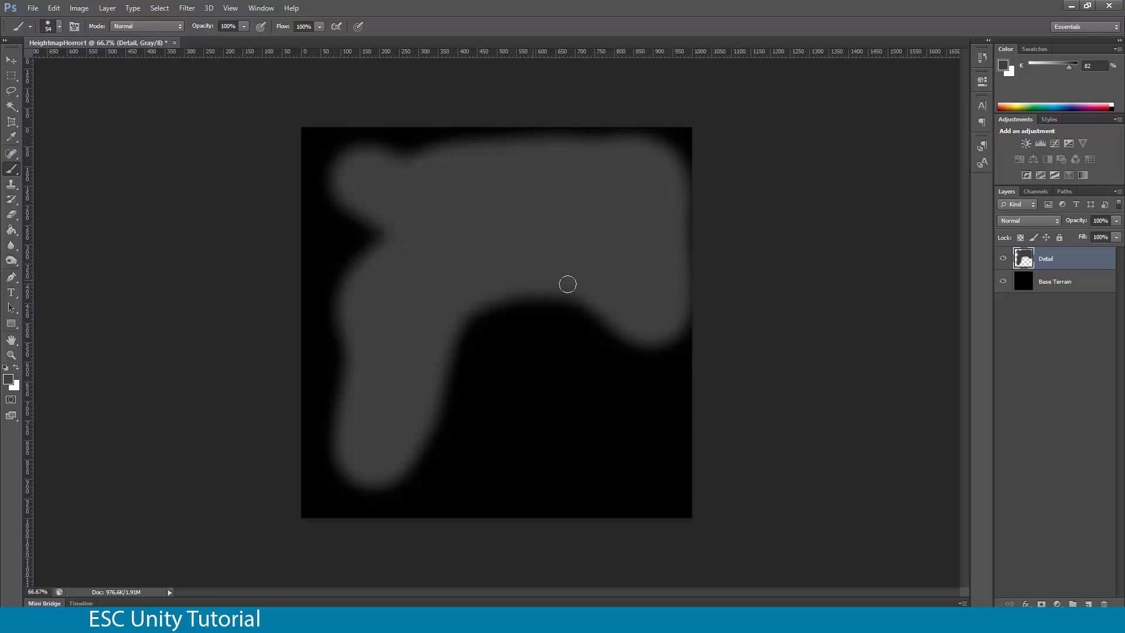
mouse_move(626, 326)
mouse_down()
mouse_move(629, 455)
mouse_move(648, 485)
mouse_up()
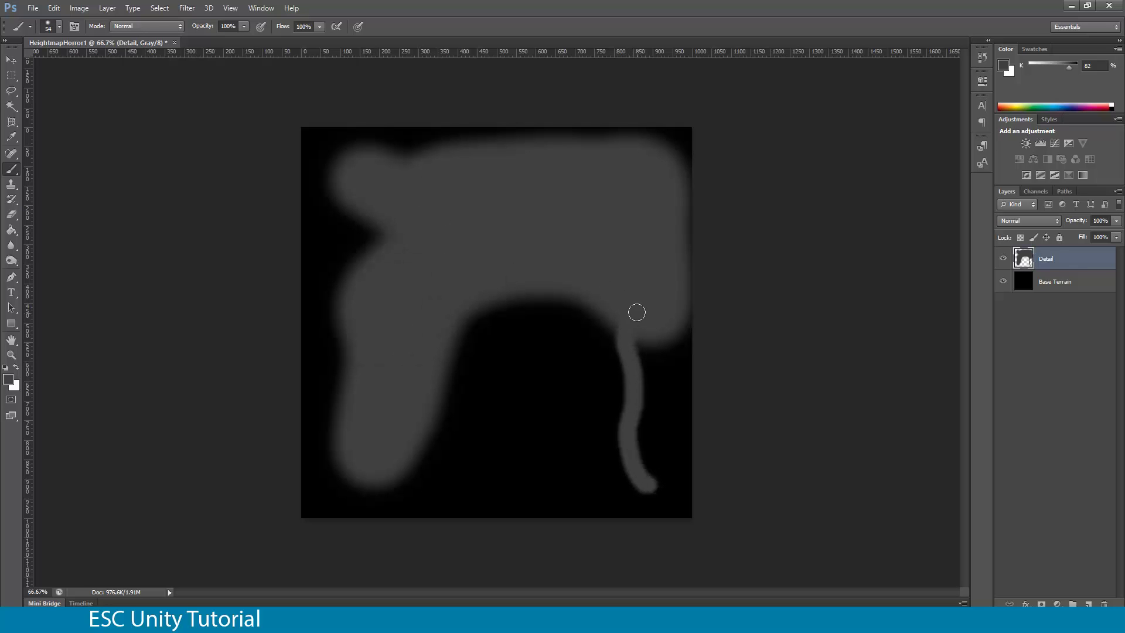
mouse_move(630, 326)
mouse_down()
mouse_move(502, 476)
mouse_move(517, 488)
mouse_move(601, 486)
mouse_move(623, 334)
mouse_move(568, 467)
mouse_move(583, 475)
mouse_move(597, 374)
mouse_move(584, 412)
mouse_move(591, 473)
mouse_move(582, 378)
mouse_move(544, 467)
mouse_move(510, 471)
mouse_move(566, 438)
mouse_move(514, 453)
mouse_move(520, 474)
mouse_move(574, 465)
mouse_move(523, 475)
mouse_move(639, 484)
mouse_move(620, 473)
mouse_move(617, 371)
mouse_move(615, 459)
mouse_move(621, 346)
mouse_move(610, 444)
mouse_move(589, 473)
mouse_move(555, 475)
mouse_move(572, 452)
mouse_move(572, 418)
mouse_move(535, 437)
mouse_move(501, 472)
mouse_up()
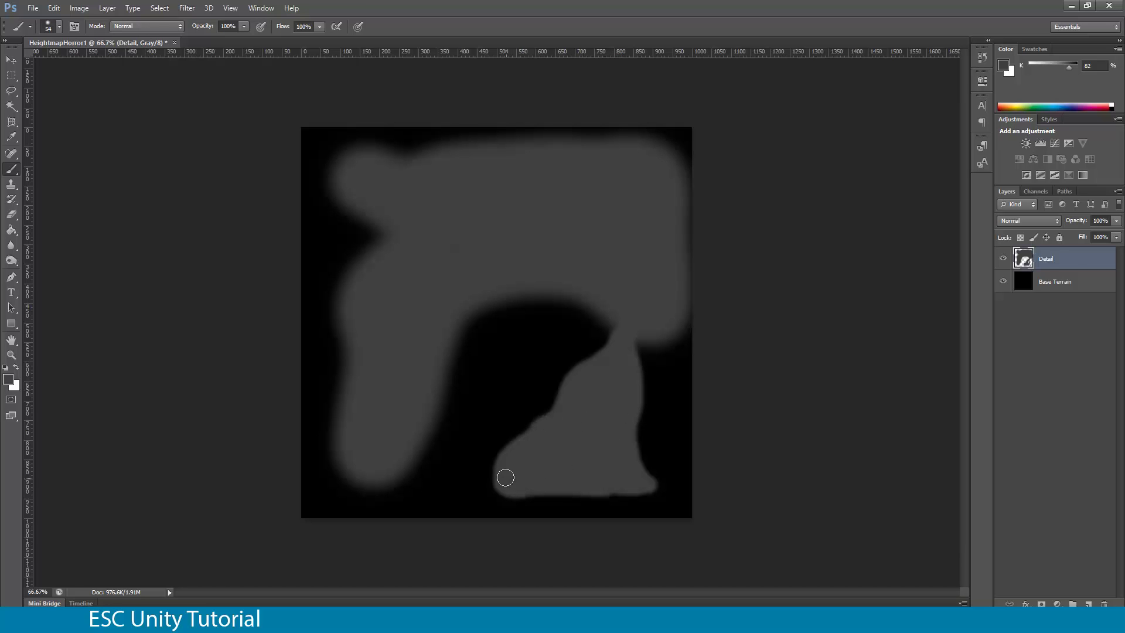
Switch the foreground to grey #747474 and paint ridges along the right curve, the top and the lower-left blob.
click(9, 381)
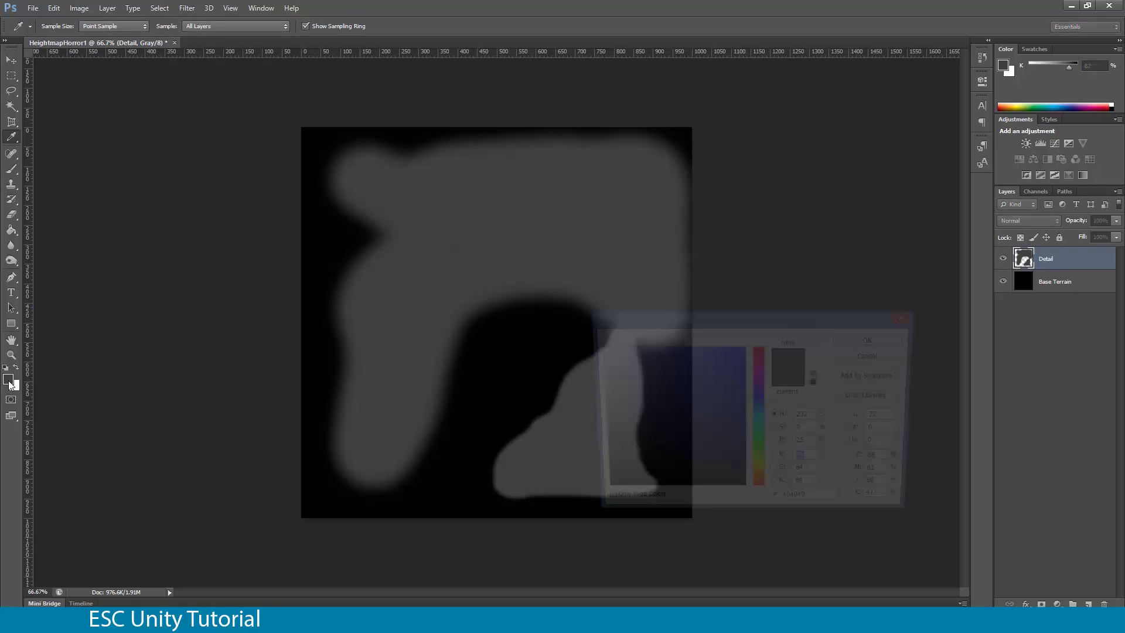
drag(605, 454, 584, 427)
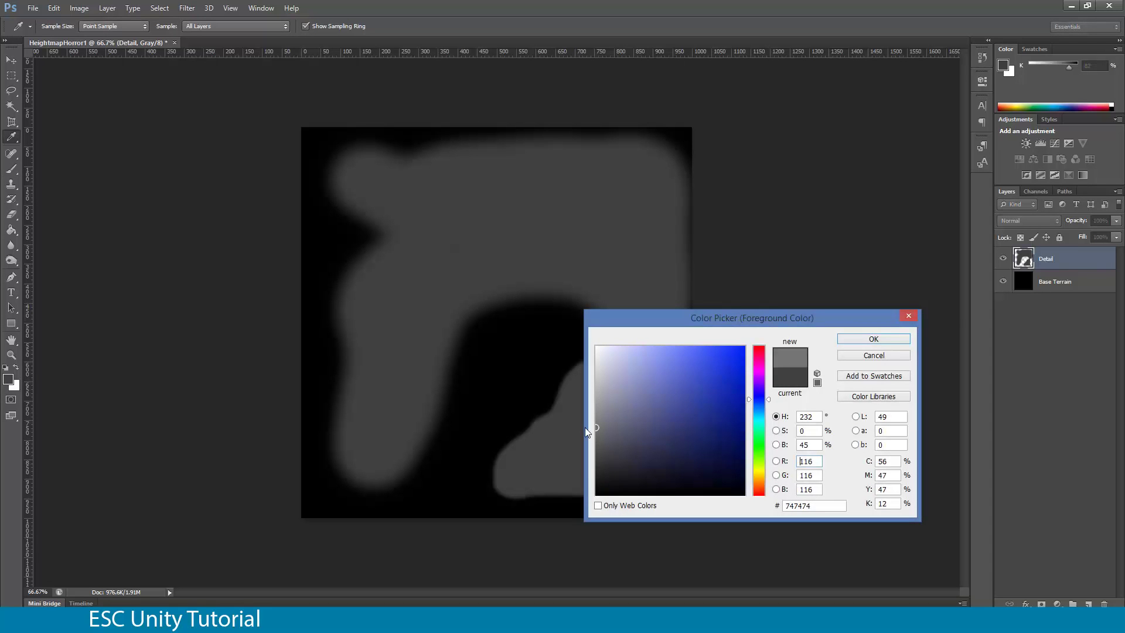
click(872, 339)
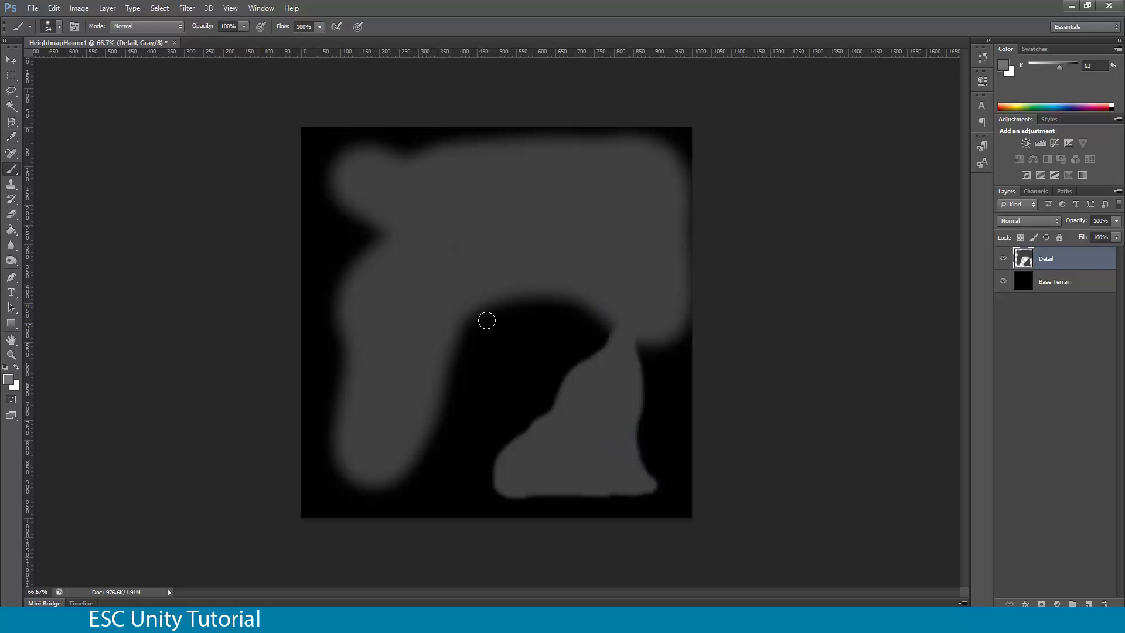
mouse_move(601, 297)
mouse_down()
mouse_move(627, 313)
mouse_move(613, 366)
mouse_move(523, 468)
mouse_move(609, 470)
mouse_move(621, 461)
mouse_move(610, 381)
mouse_move(558, 450)
mouse_move(602, 407)
mouse_move(562, 438)
mouse_move(595, 397)
mouse_move(543, 457)
mouse_move(583, 445)
mouse_move(601, 420)
mouse_up()
mouse_move(607, 372)
mouse_down()
mouse_move(656, 254)
mouse_move(645, 188)
mouse_move(617, 173)
mouse_move(637, 286)
mouse_move(596, 279)
mouse_move(631, 275)
mouse_move(637, 199)
mouse_move(623, 181)
mouse_move(548, 169)
mouse_move(448, 188)
mouse_move(614, 185)
mouse_move(646, 244)
mouse_move(640, 282)
mouse_move(594, 273)
mouse_move(613, 279)
mouse_move(631, 210)
mouse_move(603, 178)
mouse_move(435, 191)
mouse_up()
mouse_move(381, 455)
mouse_down()
mouse_move(374, 422)
mouse_move(387, 431)
mouse_move(371, 459)
mouse_move(364, 418)
mouse_up()
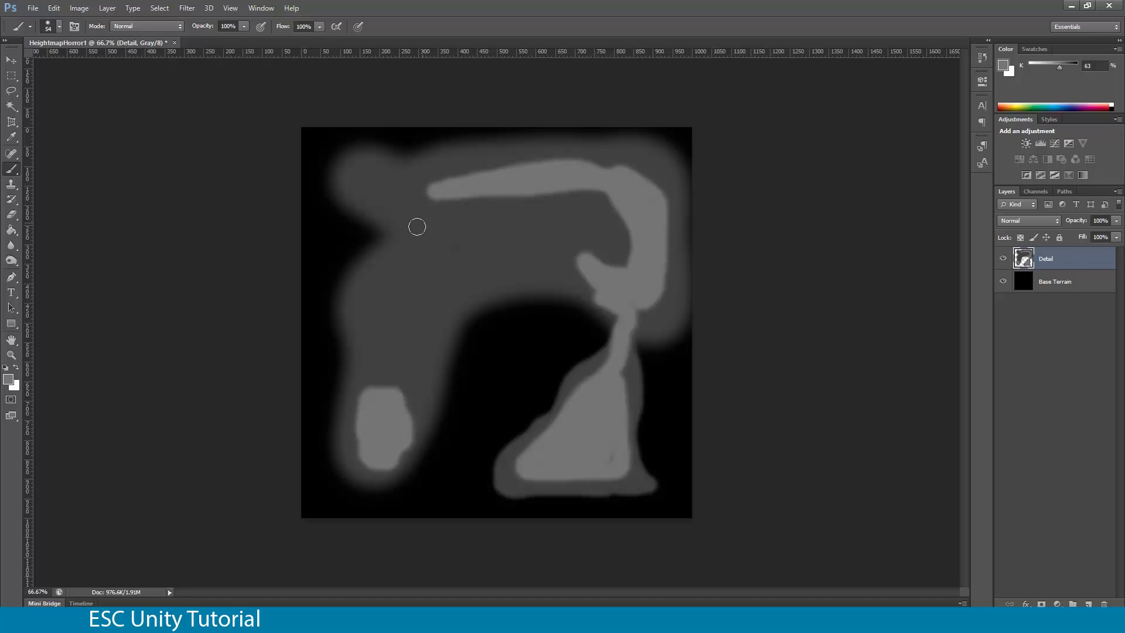
Switch to pale #c0c0c0 and paint lighter highlights inside the blobs and the right-arm ridge.
click(8, 379)
mouse_move(660, 415)
mouse_down()
mouse_move(585, 379)
mouse_move(552, 451)
mouse_move(587, 437)
mouse_move(591, 464)
mouse_up()
click(872, 339)
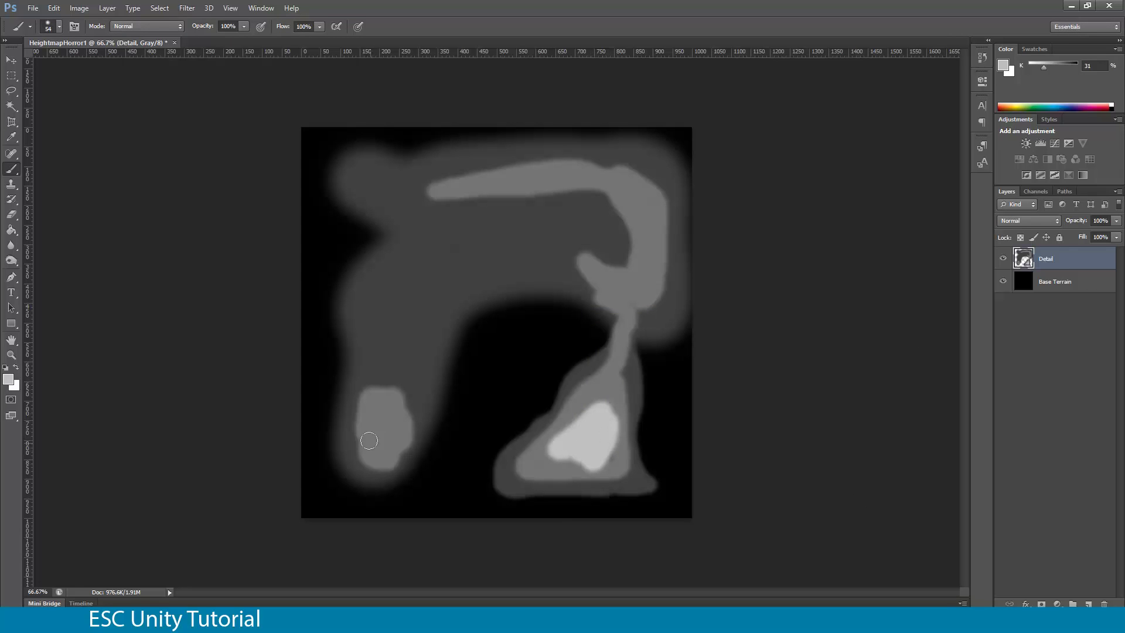
drag(375, 433, 391, 421)
mouse_move(628, 192)
mouse_down()
mouse_move(649, 230)
mouse_move(649, 268)
mouse_move(620, 289)
mouse_move(606, 280)
mouse_up()
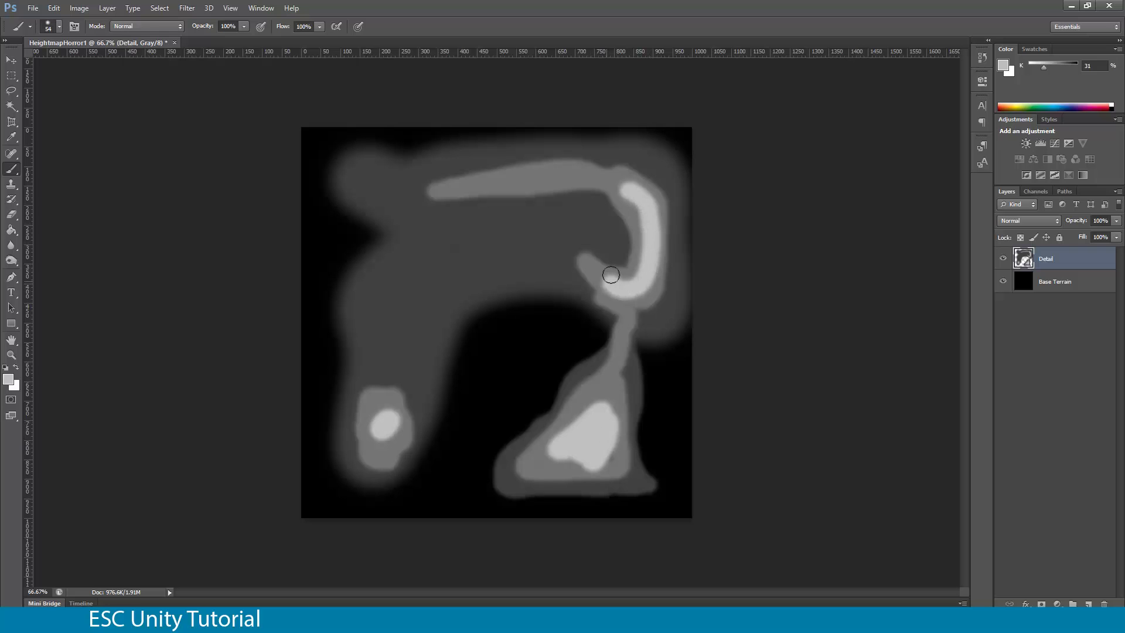
drag(597, 180, 468, 191)
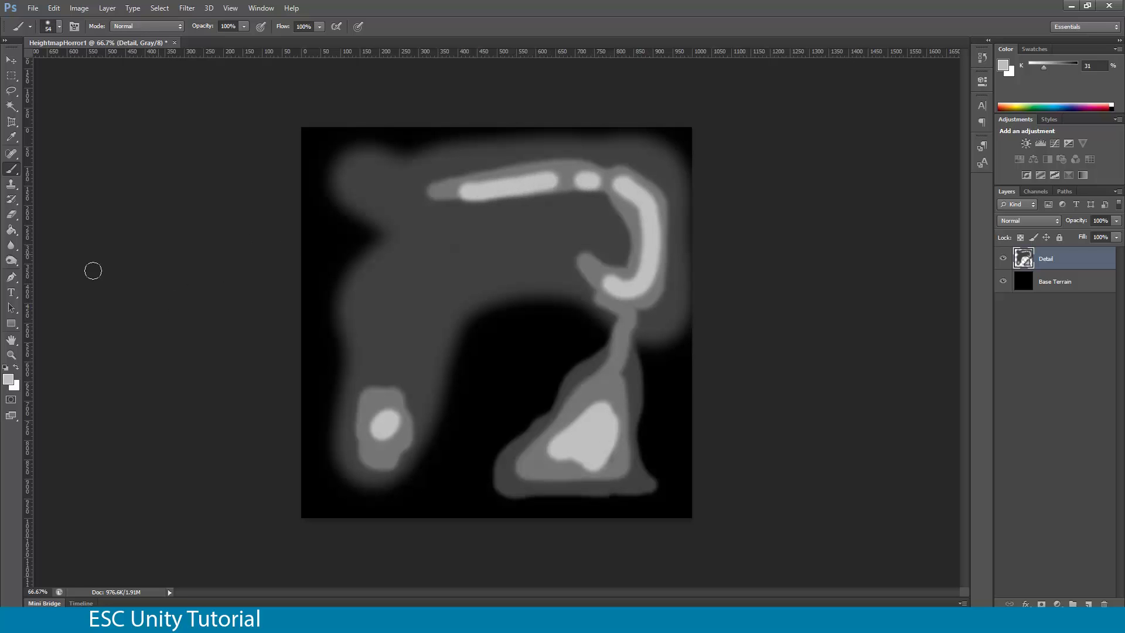
Set the foreground to pure white and dab white peaks into the lower-right and left blobs.
key(i)
click(8, 380)
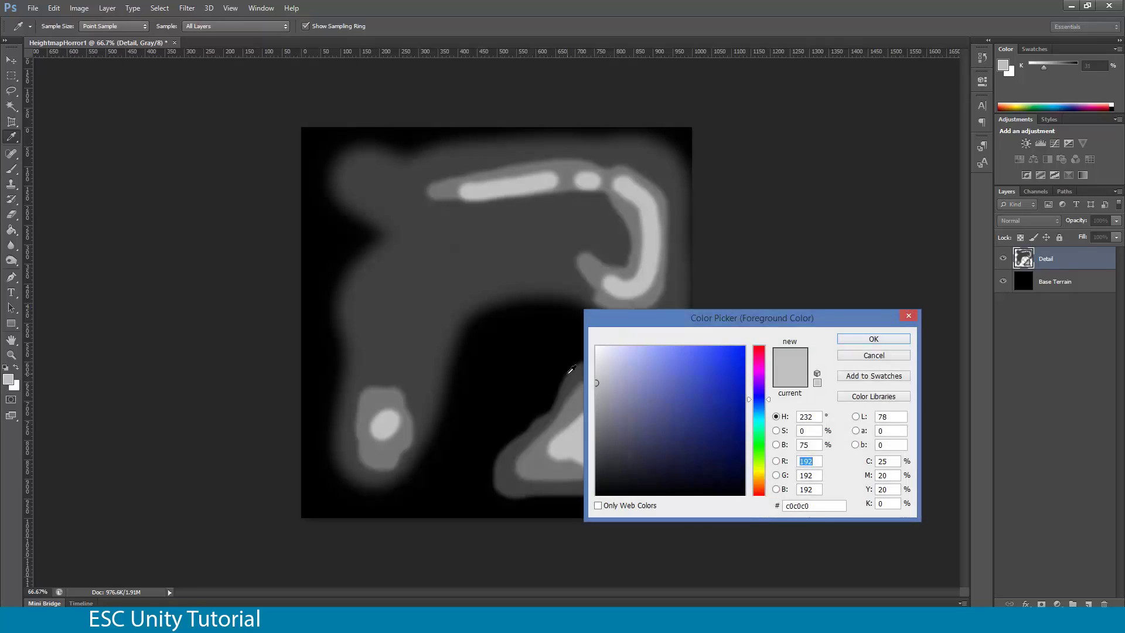
click(596, 346)
click(873, 339)
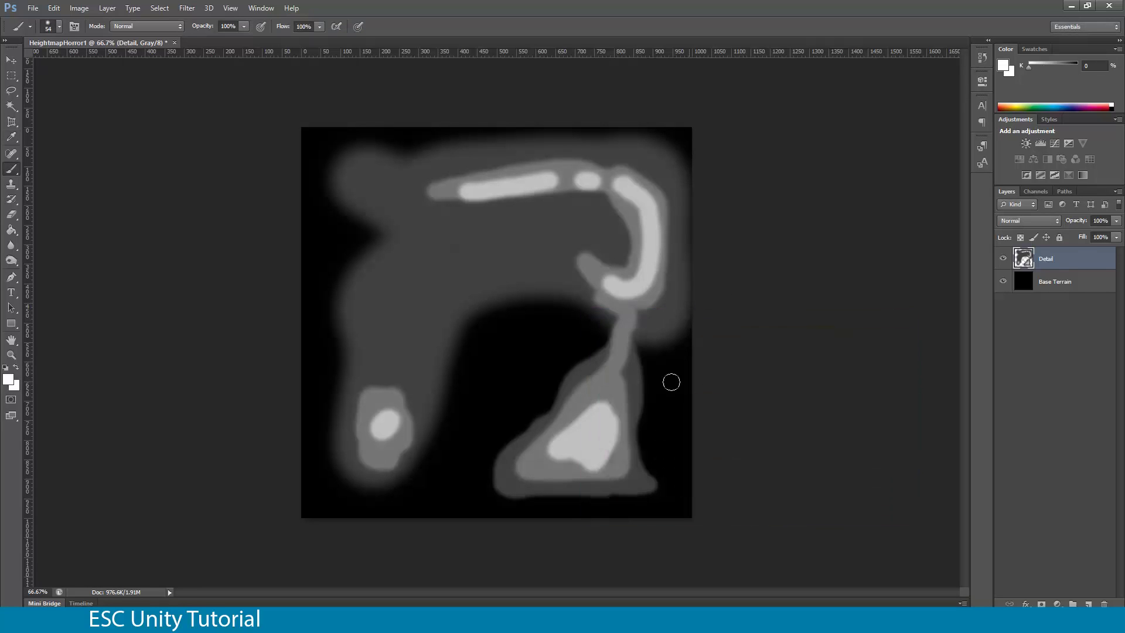
drag(583, 436, 593, 434)
click(385, 423)
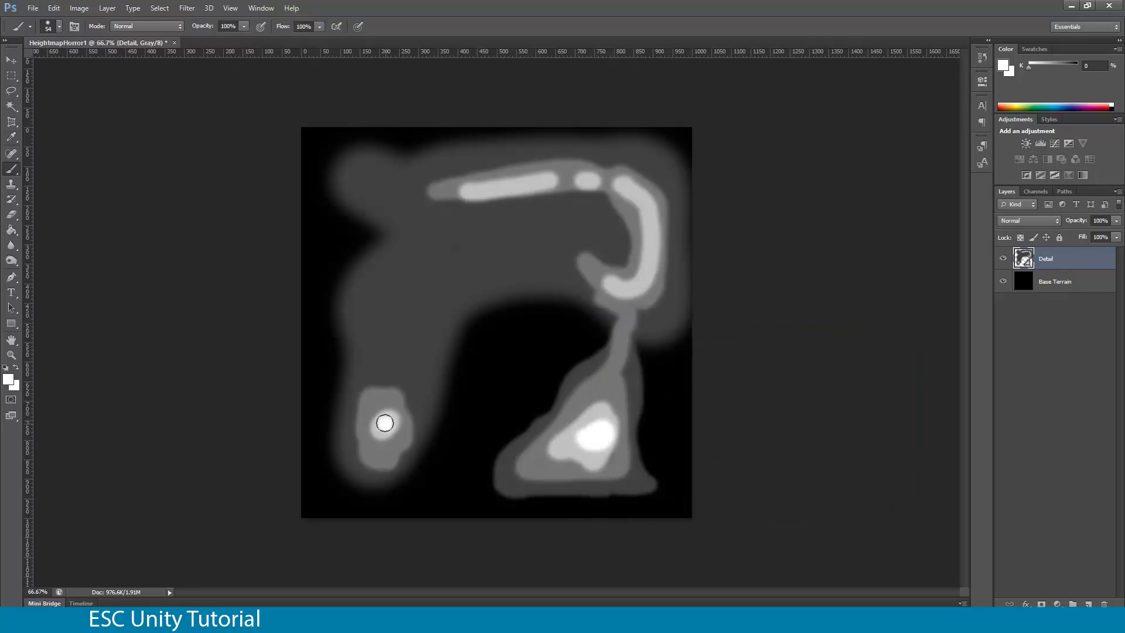
Undo a white ridge stroke, use a 24 px brush, and add a top-right dot, ridge line and left-centre peak.
mouse_move(646, 198)
mouse_down()
mouse_move(655, 241)
mouse_move(620, 300)
mouse_up()
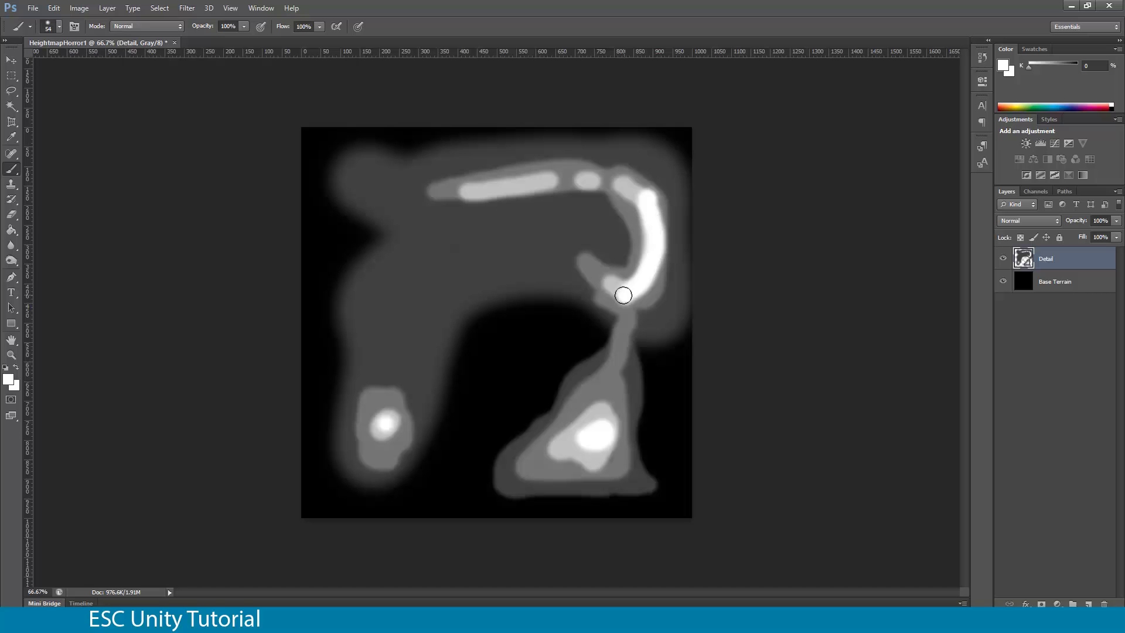
key(ctrl+z)
right_click(657, 234)
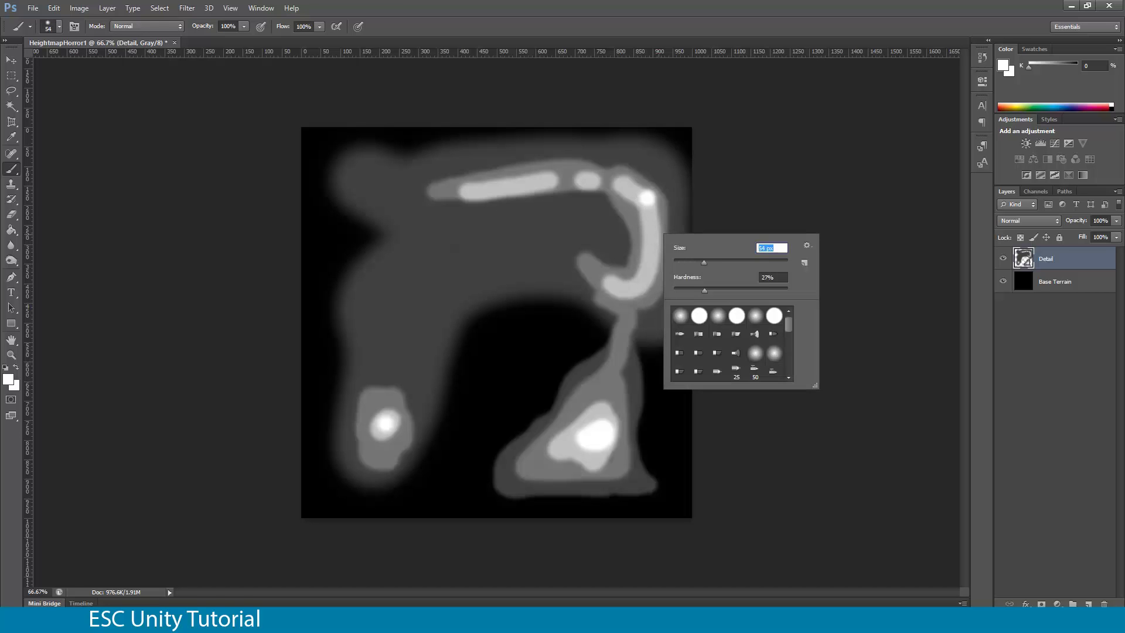
click(678, 158)
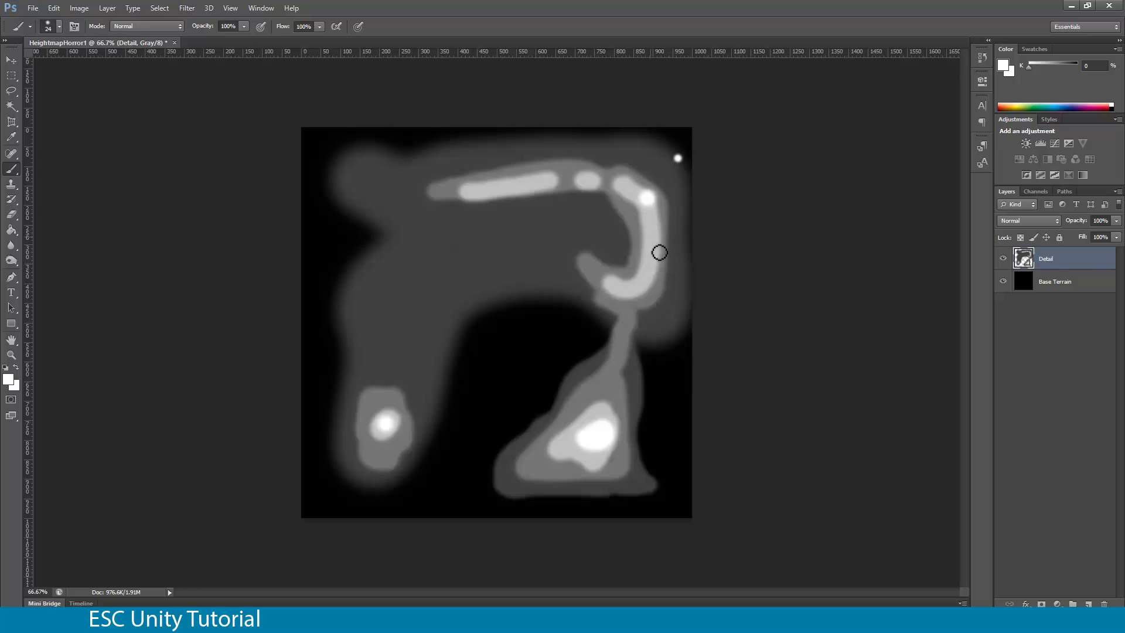
mouse_move(652, 208)
mouse_down()
mouse_move(647, 285)
mouse_move(624, 294)
mouse_move(649, 270)
mouse_move(614, 244)
mouse_up()
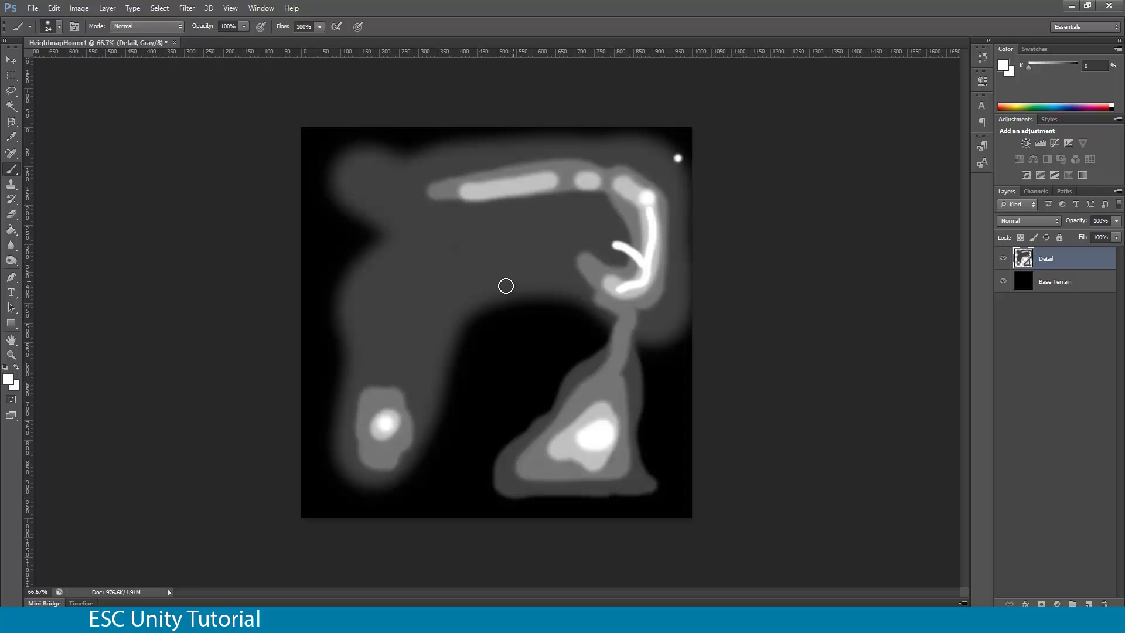
mouse_move(410, 267)
mouse_down()
mouse_move(420, 307)
mouse_move(392, 323)
mouse_move(370, 311)
mouse_move(391, 281)
mouse_move(421, 270)
mouse_move(421, 296)
mouse_move(394, 321)
mouse_move(388, 292)
mouse_move(385, 307)
mouse_move(403, 293)
mouse_move(390, 287)
mouse_move(394, 313)
mouse_move(408, 294)
mouse_move(394, 287)
mouse_move(380, 311)
mouse_move(398, 316)
mouse_move(379, 298)
mouse_up()
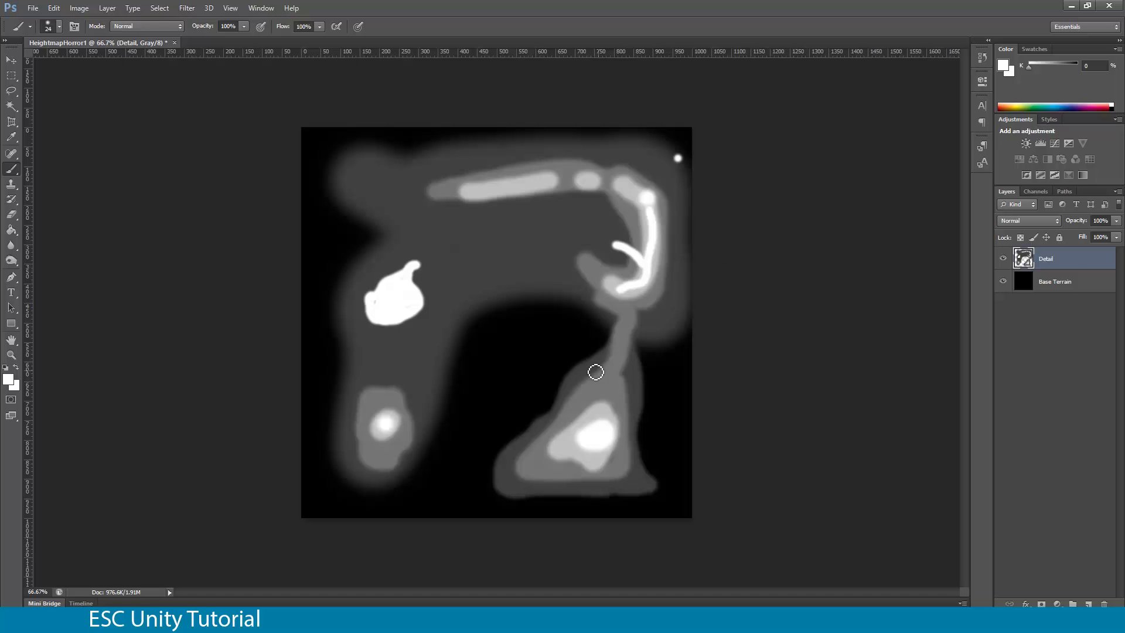
Start Save As and browse to C:\Unity Projects\GameDesign Tutorials\Assets.
click(32, 8)
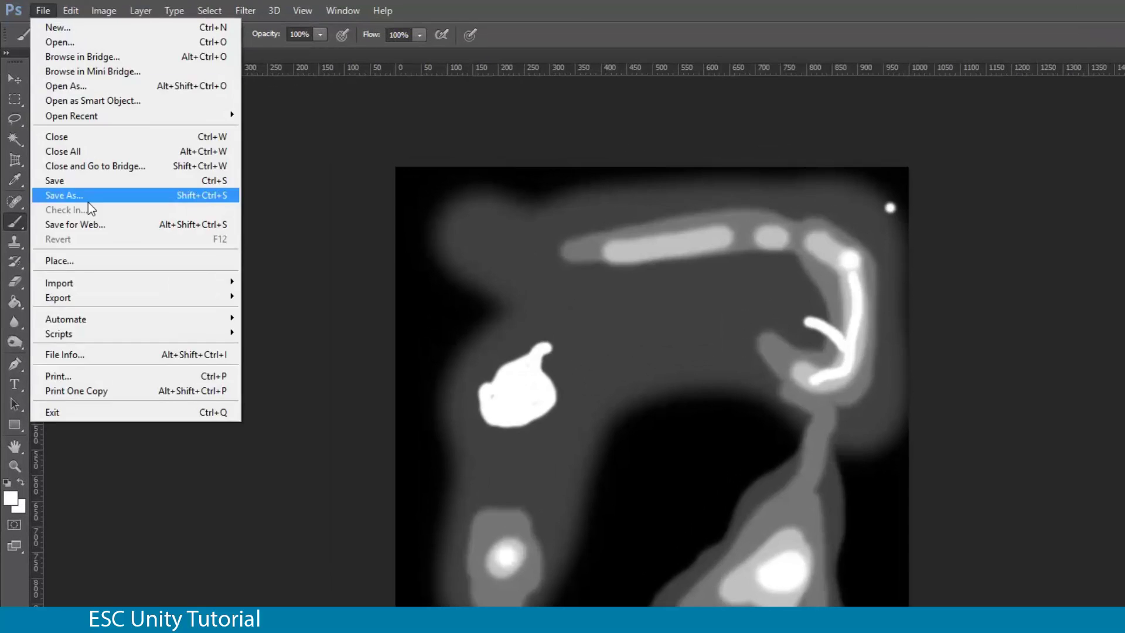
click(88, 201)
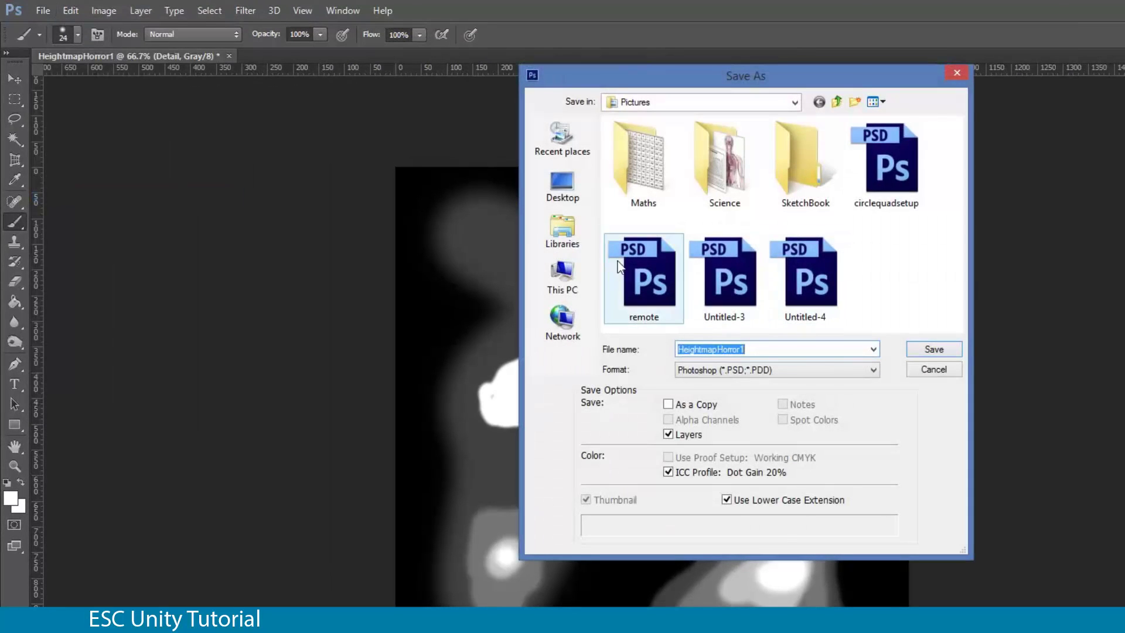
click(563, 285)
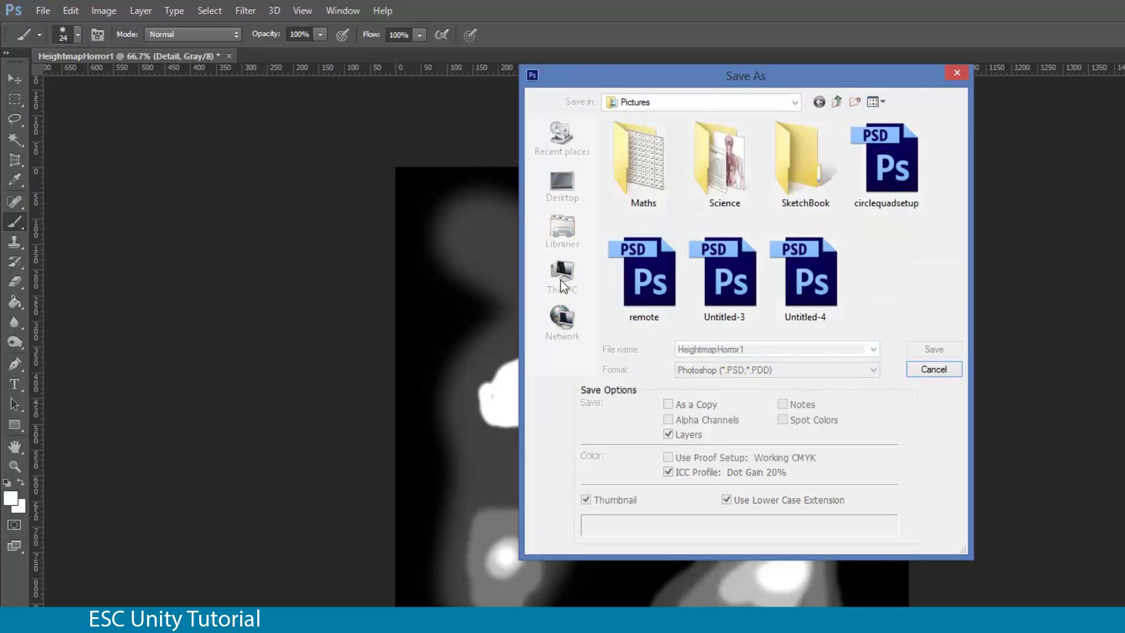
double_click(729, 296)
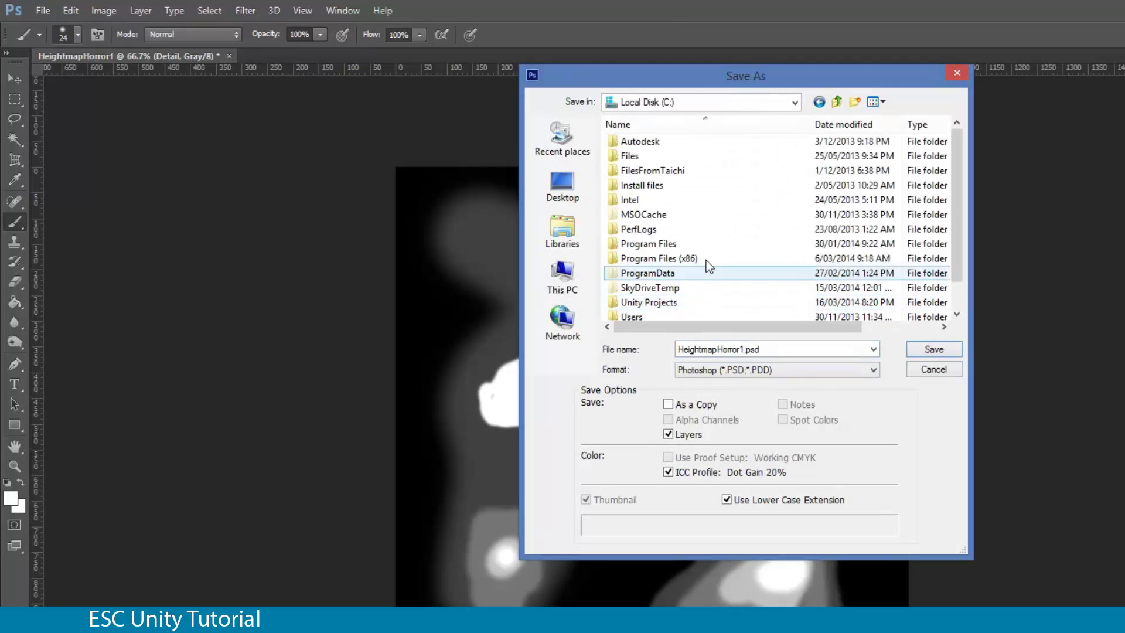
click(684, 288)
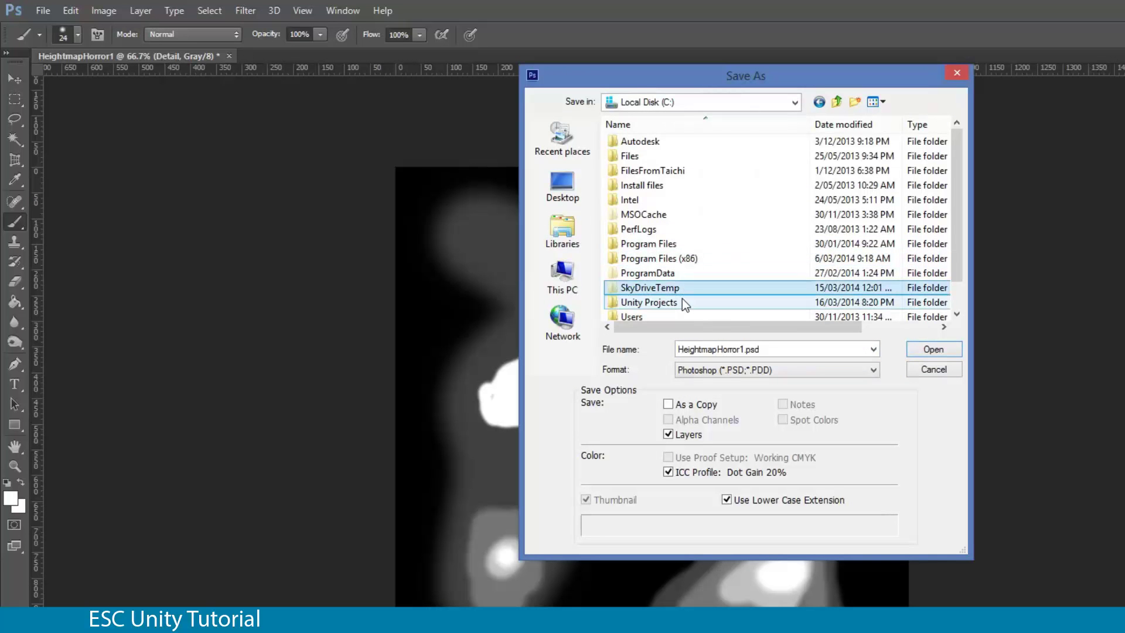
double_click(682, 302)
double_click(669, 141)
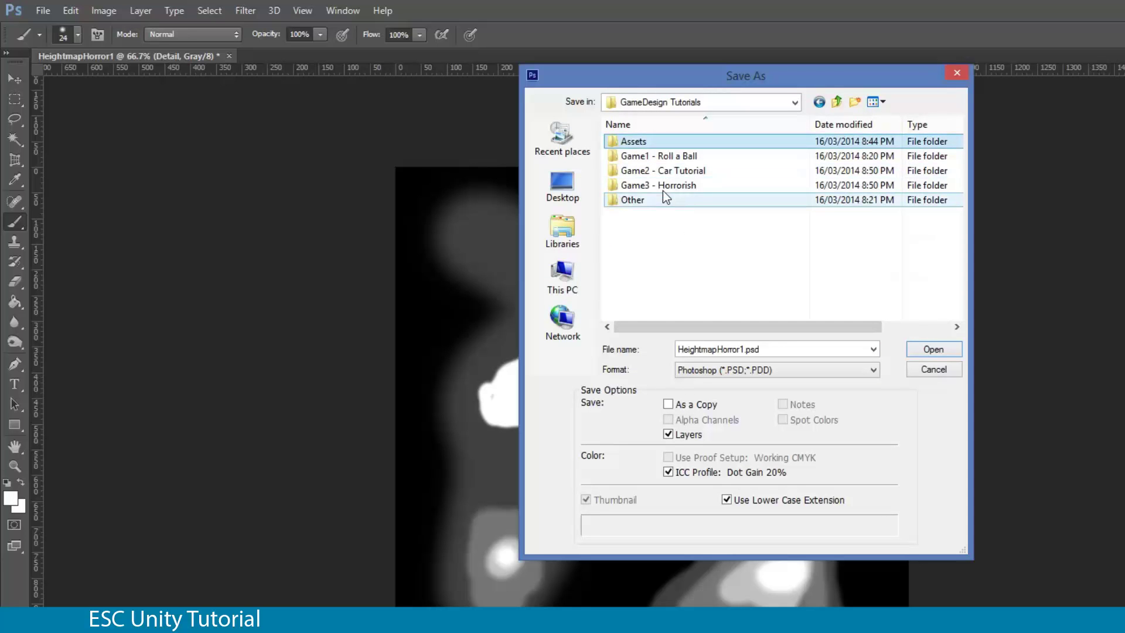
double_click(644, 144)
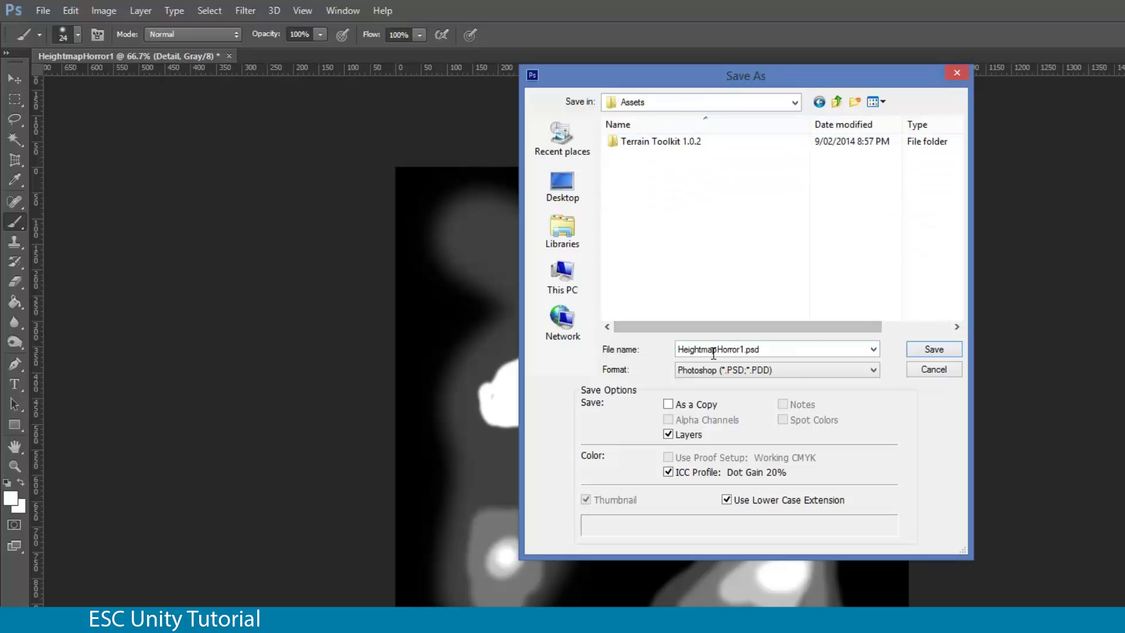
Save the heightmap as HeightmapHorror1.raw in Photoshop Raw format, accepting the default Raw options.
click(758, 350)
click(787, 372)
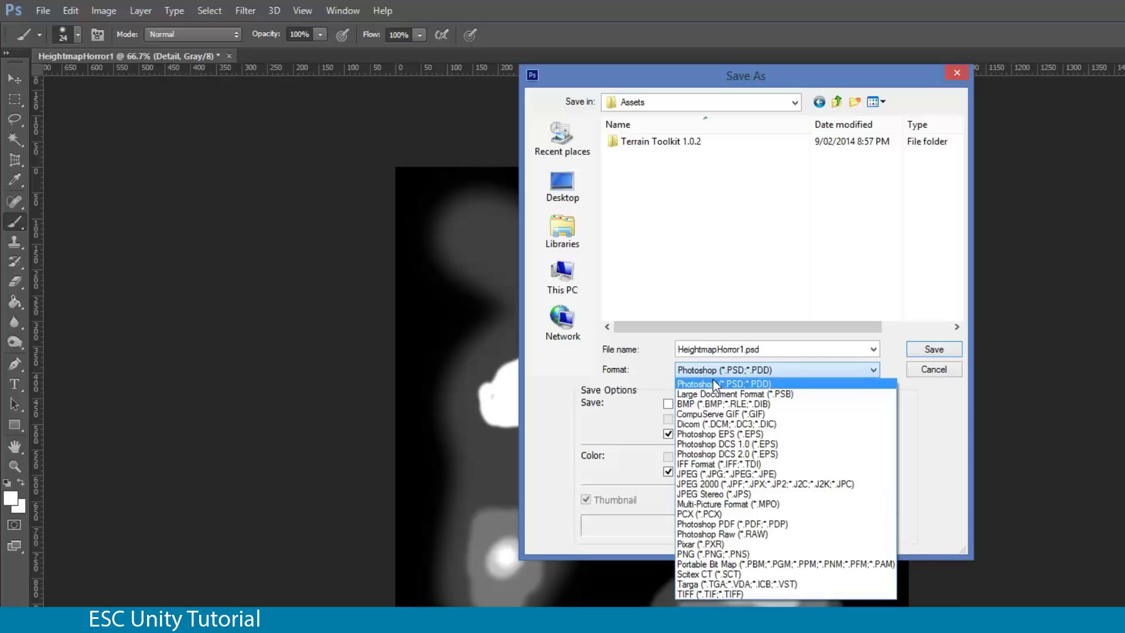
click(775, 535)
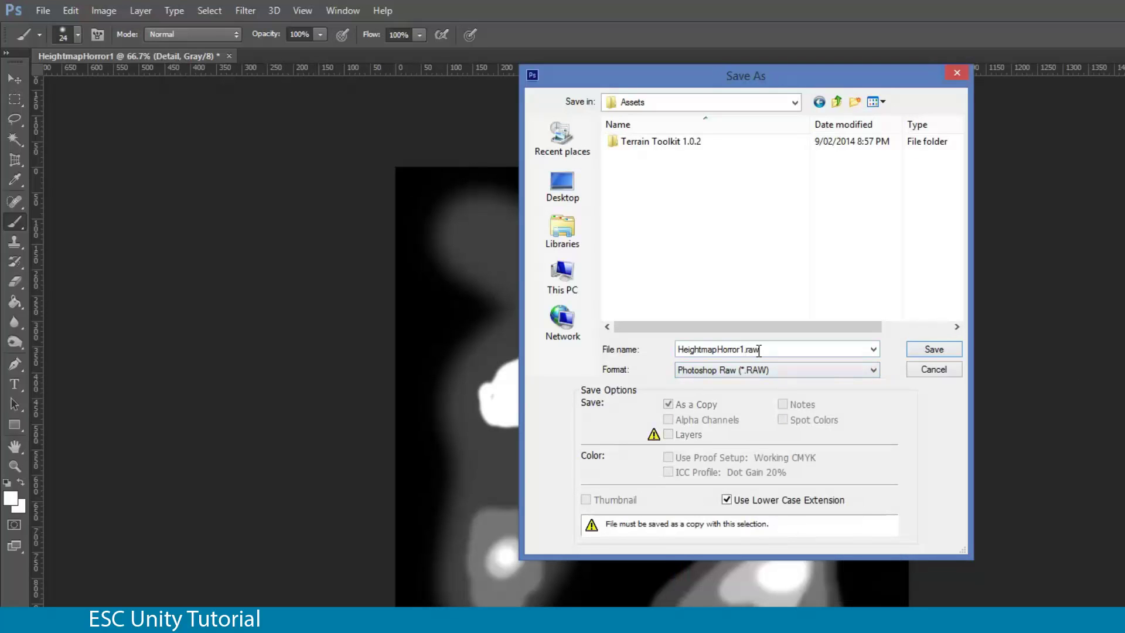
click(937, 349)
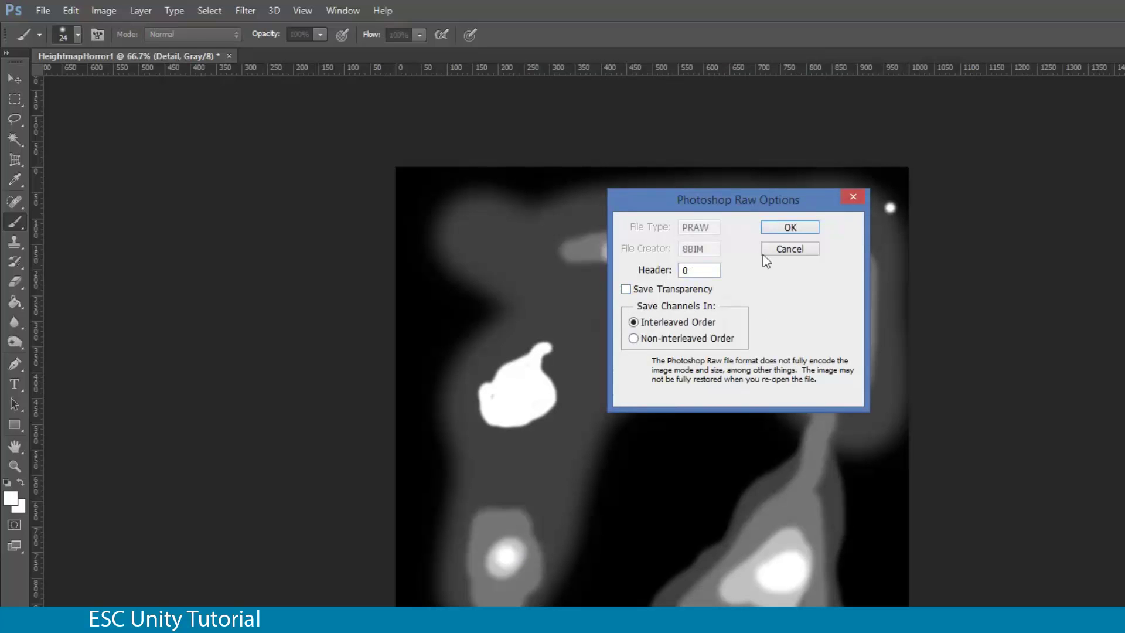
click(790, 227)
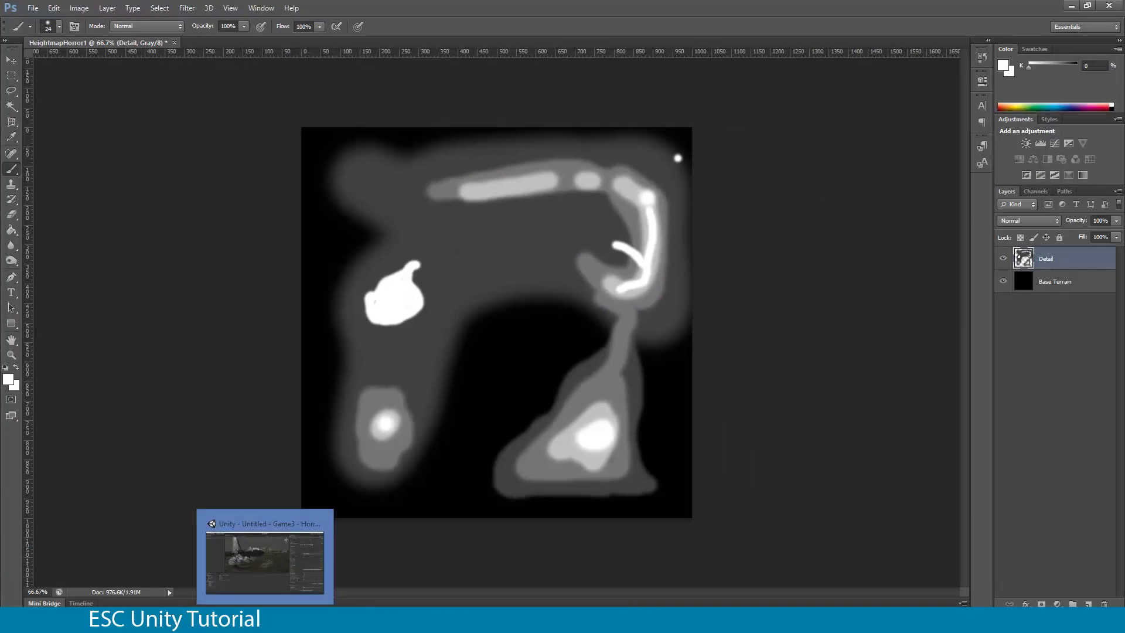
Back in Unity, add a new flat Terrain through GameObject > Create Other > Terrain.
click(265, 620)
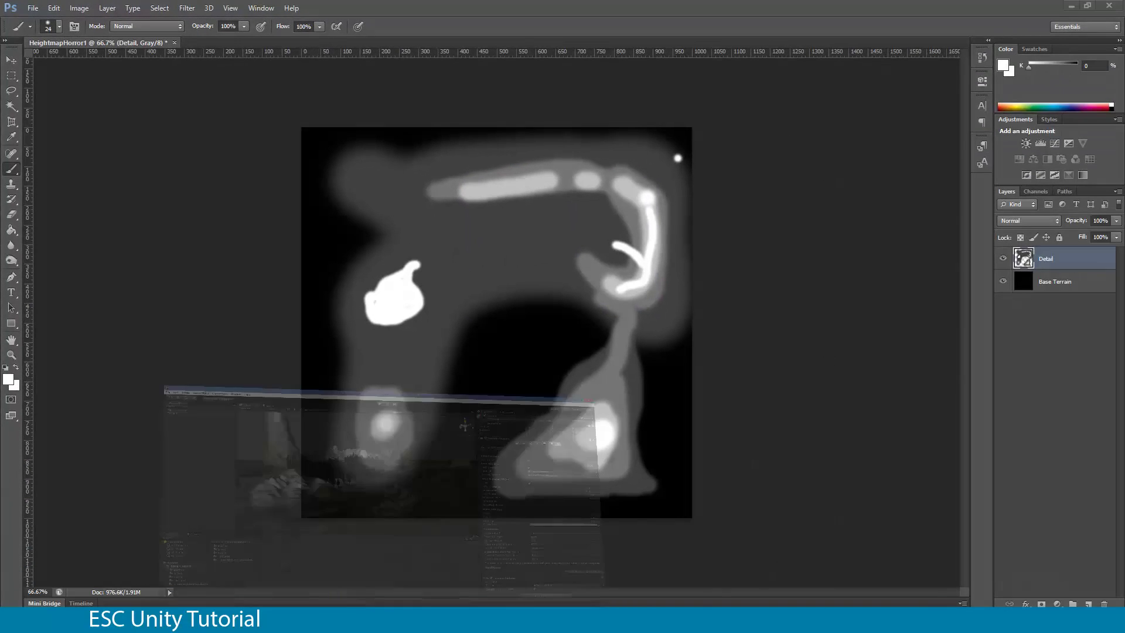
alt+drag(613, 220, 690, 265)
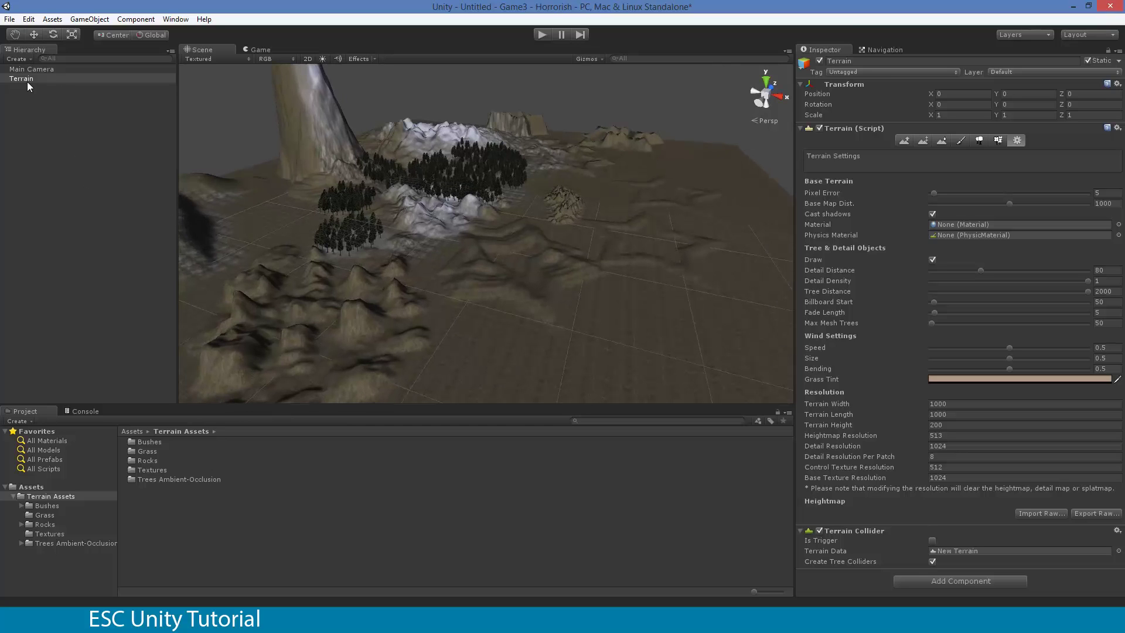
click(90, 20)
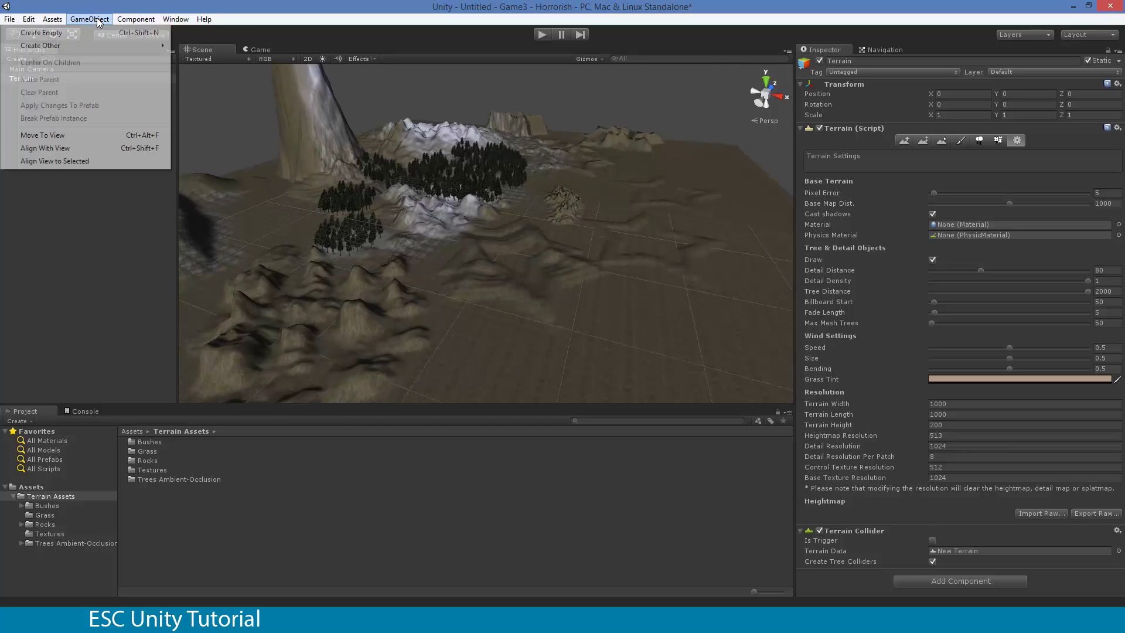
mouse_move(98, 46)
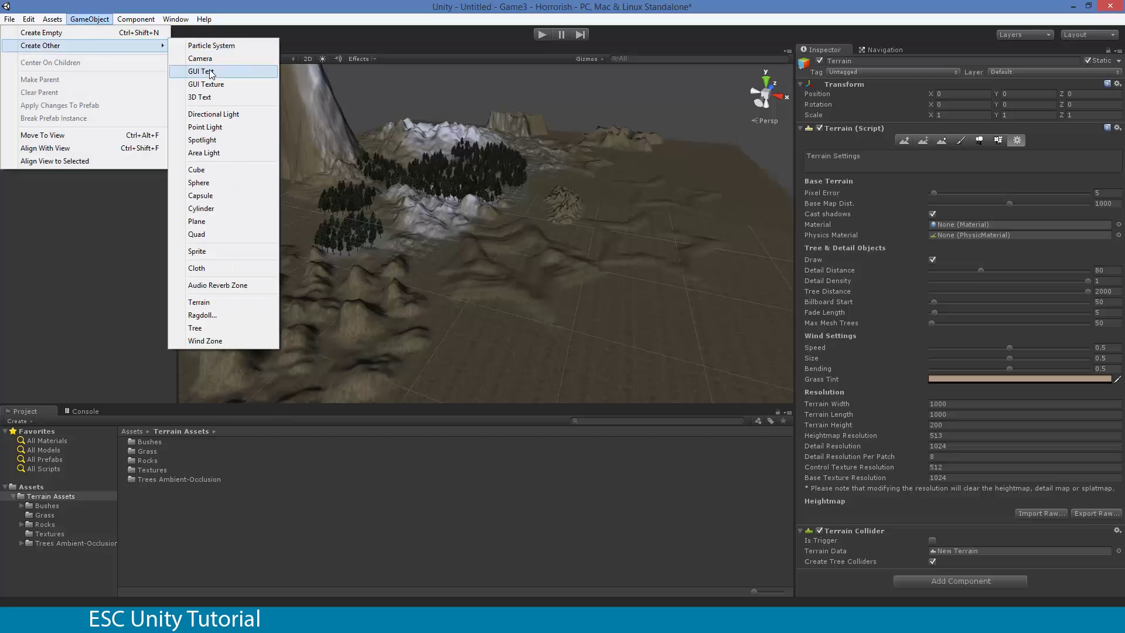
click(230, 300)
right_drag(230, 300, 566, 177)
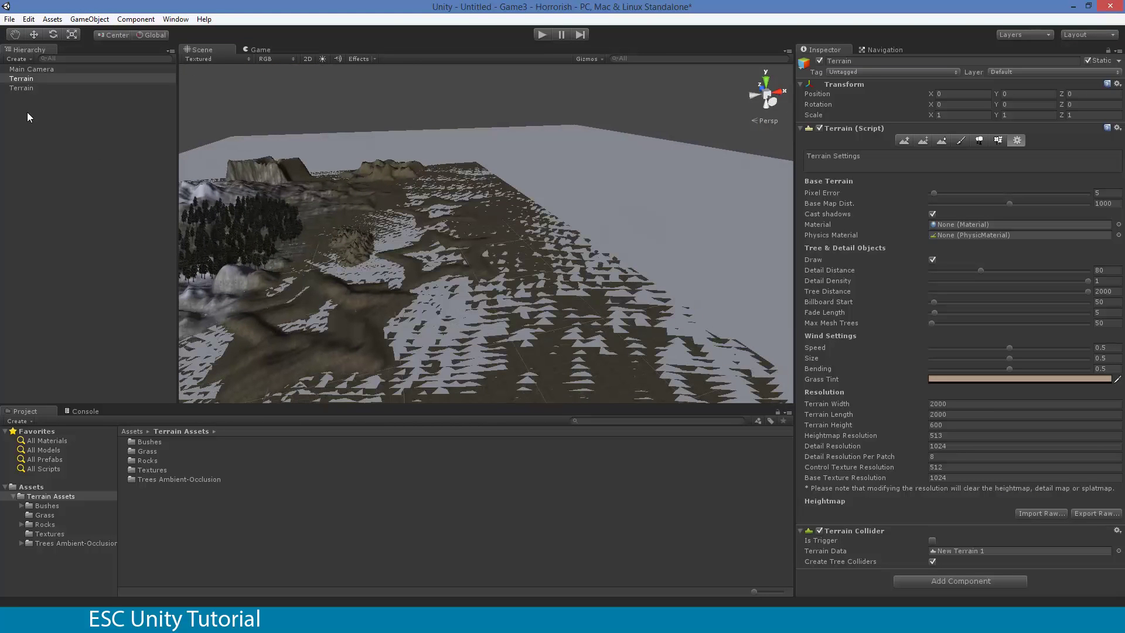
Deactivate the original textured Terrain in the Inspector so only the flat plane shows.
click(32, 88)
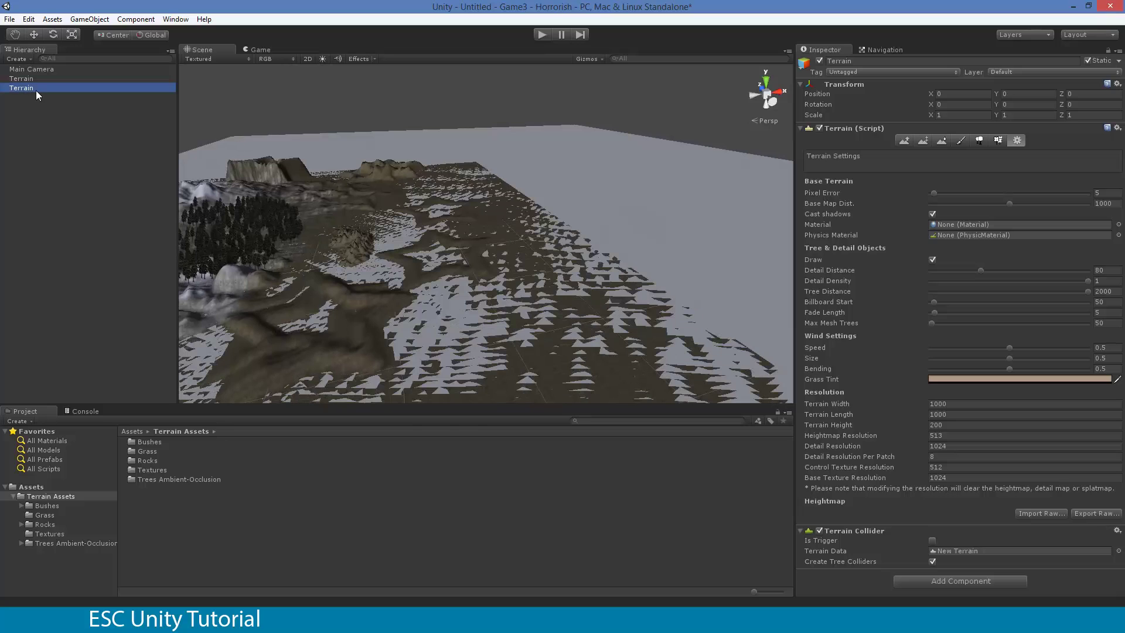
click(820, 62)
click(820, 61)
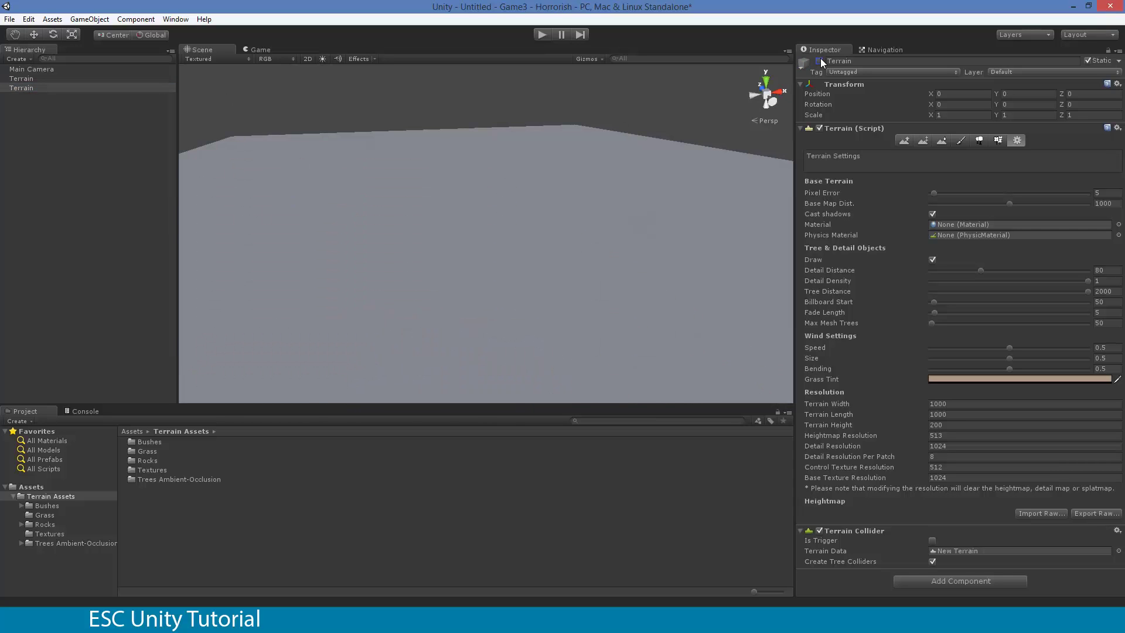
mouse_move(621, 192)
alt+mouse_down()
mouse_move(552, 178)
mouse_move(614, 206)
alt+mouse_up()
Resize the new terrain to Width 1000, Length 1000 and Height 300.
click(31, 80)
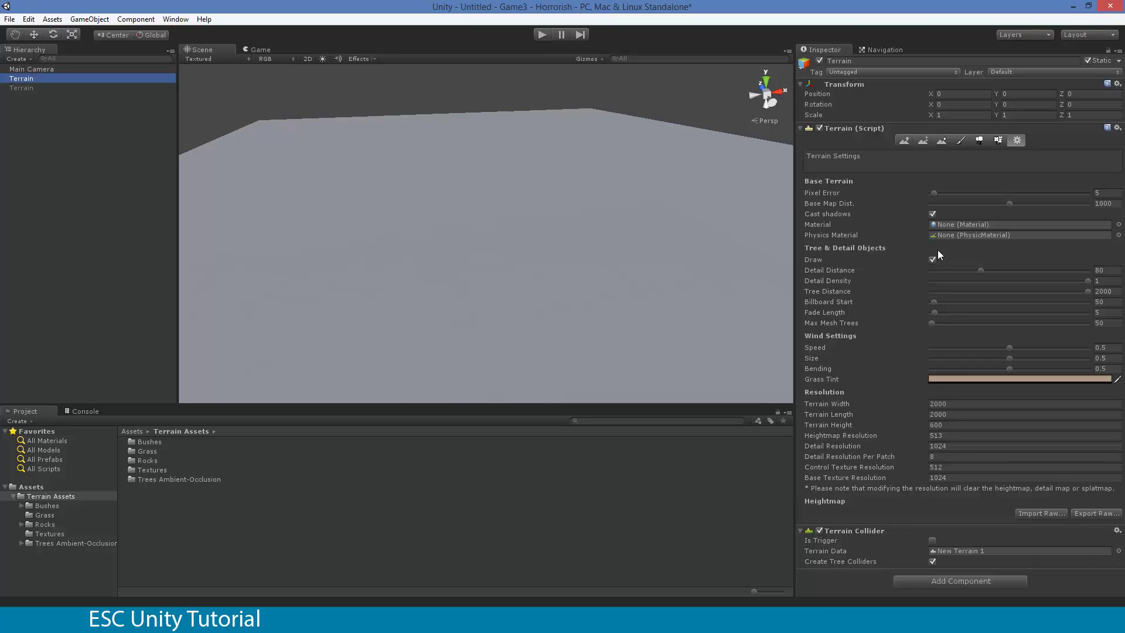
click(963, 404)
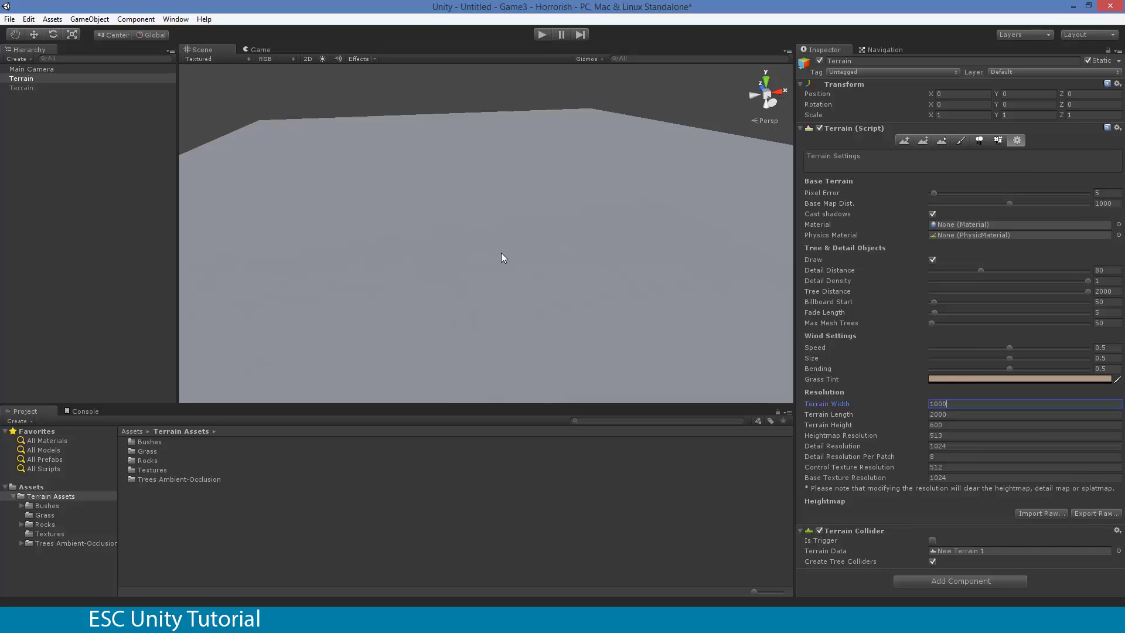
text(1000)
key(Tab)
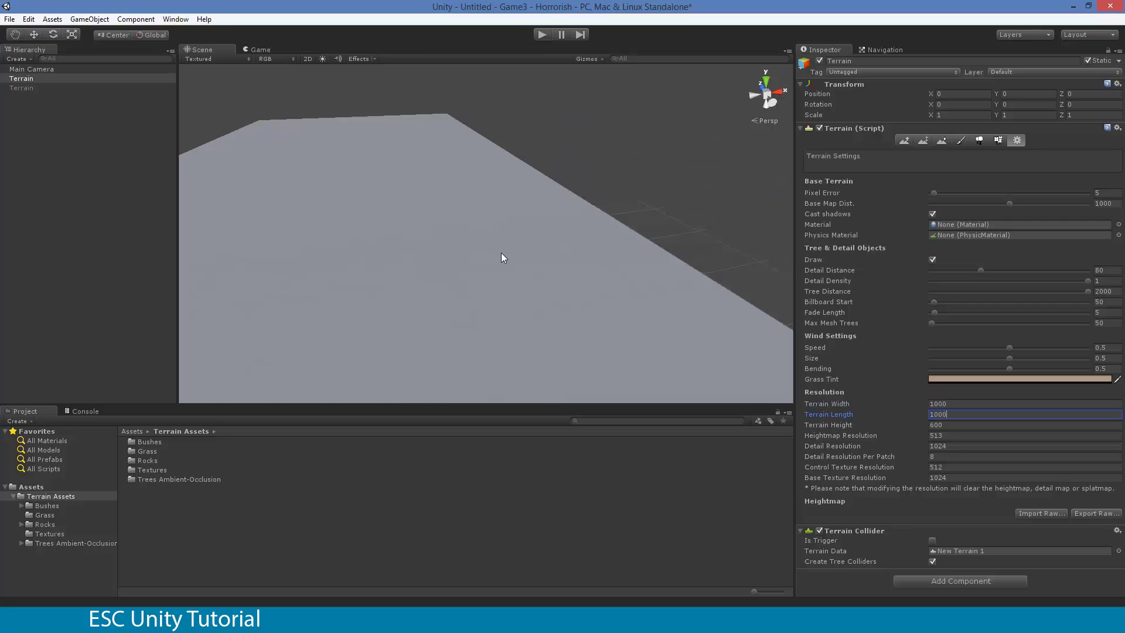
key(Tab)
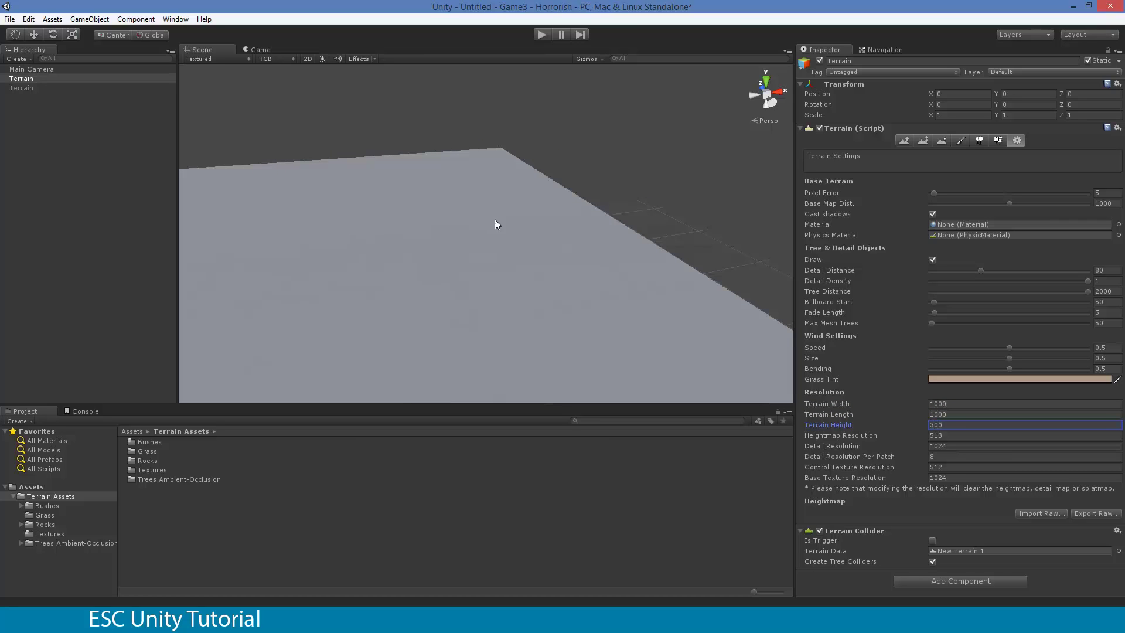
alt+drag(494, 226, 414, 225)
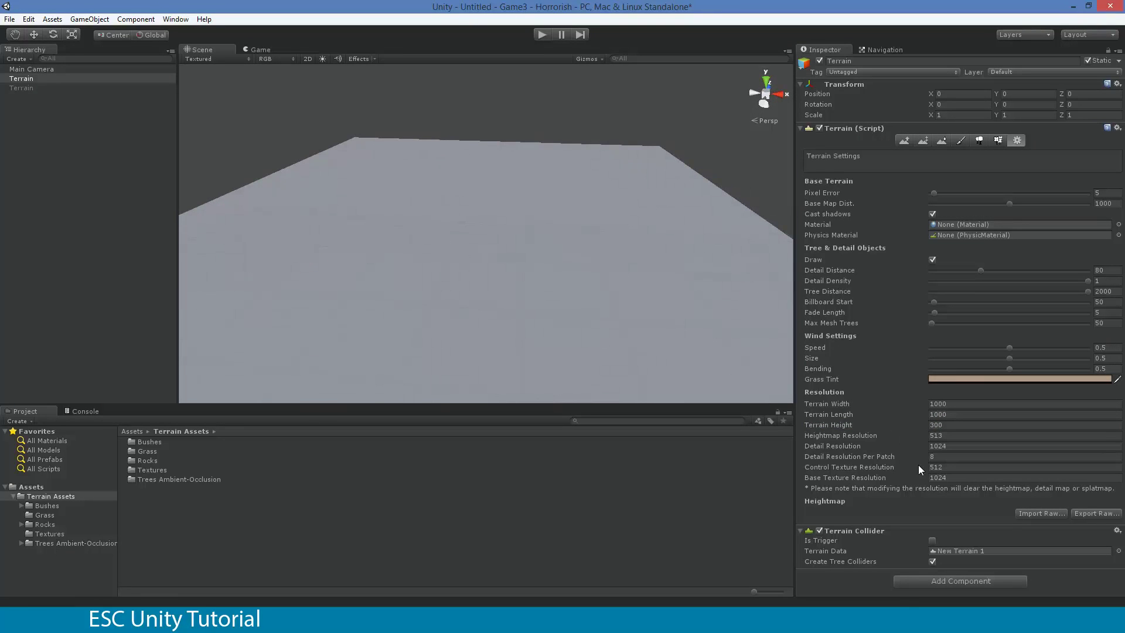
Choose Import Raw and open HeightmapHorror1 from the GameDesign Tutorials Assets folder.
click(1044, 517)
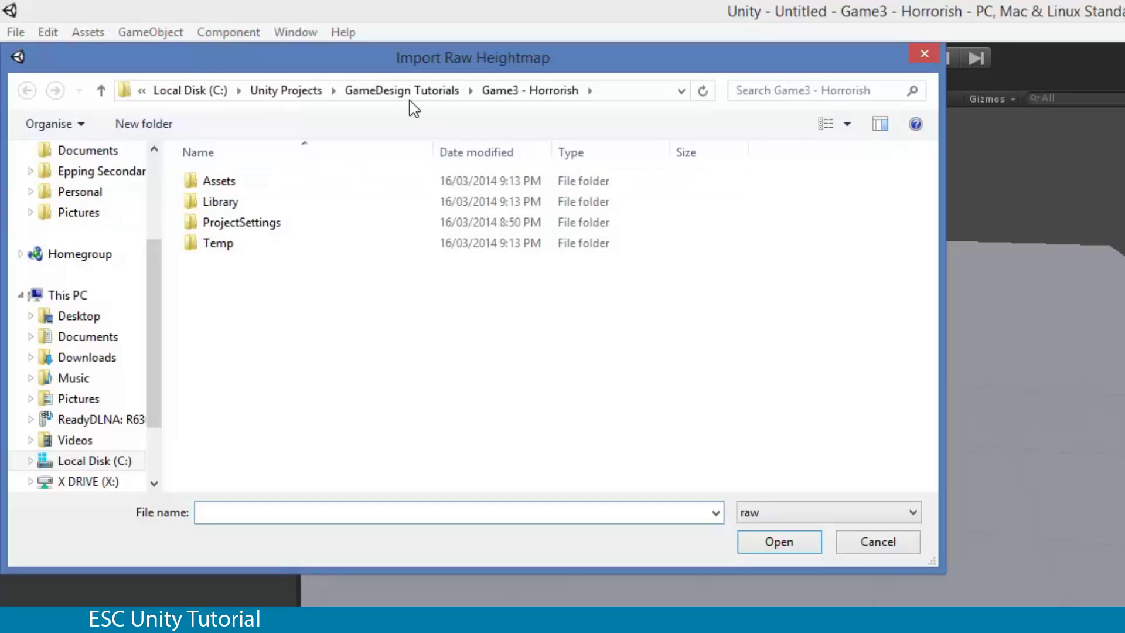
click(410, 91)
double_click(246, 181)
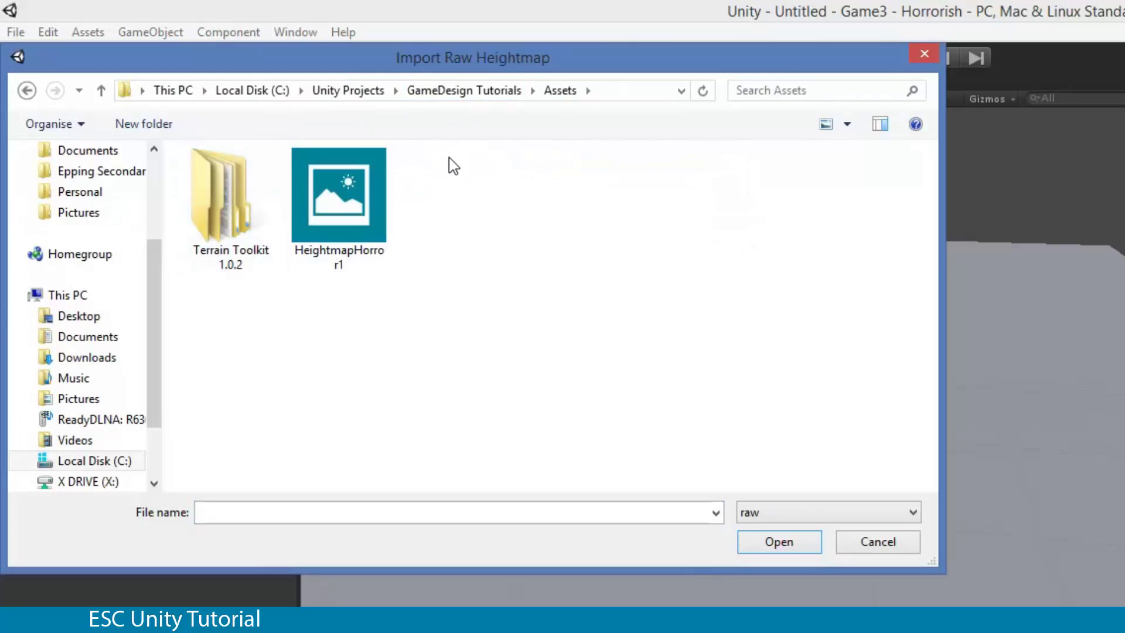
click(354, 220)
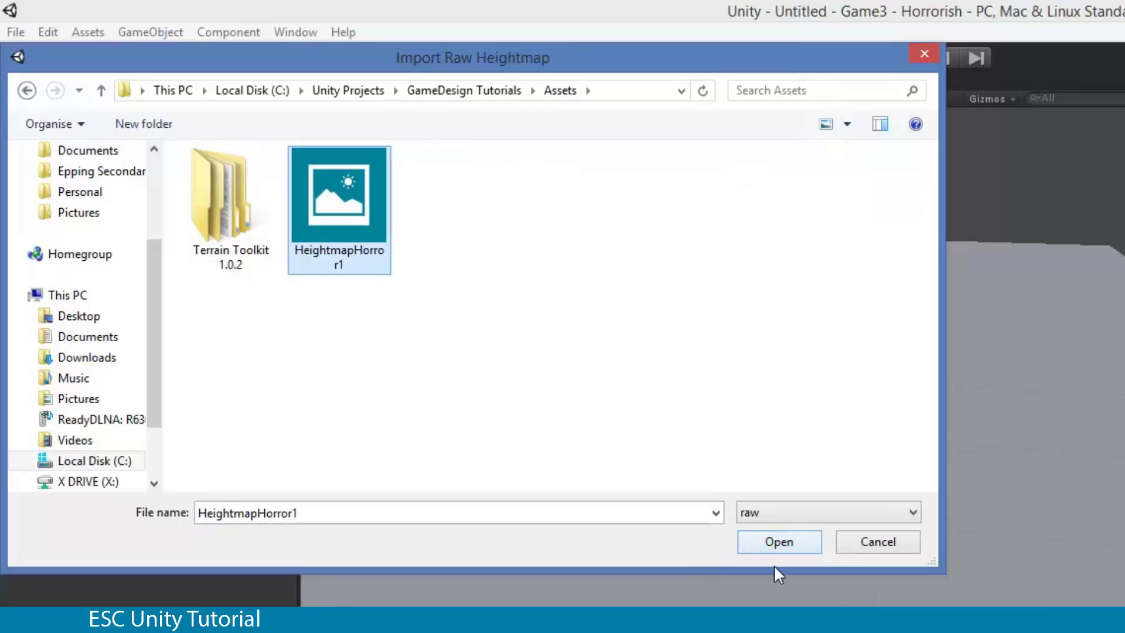
click(767, 547)
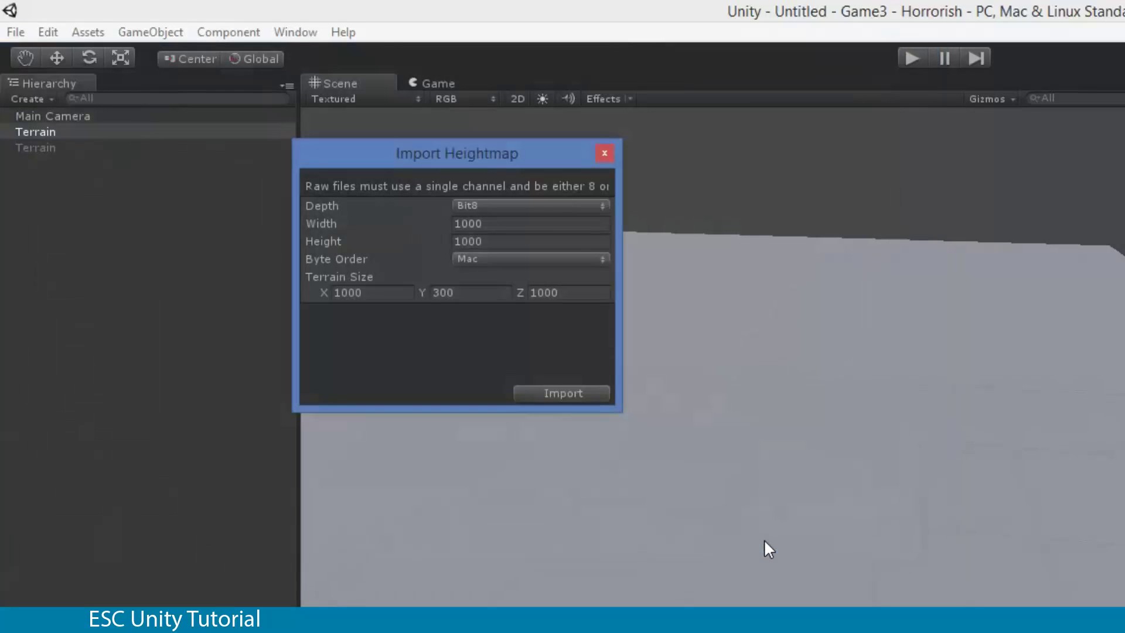
Import it with Byte Order Mac and terrain size 1000 × 300 × 1000.
drag(472, 150, 240, 321)
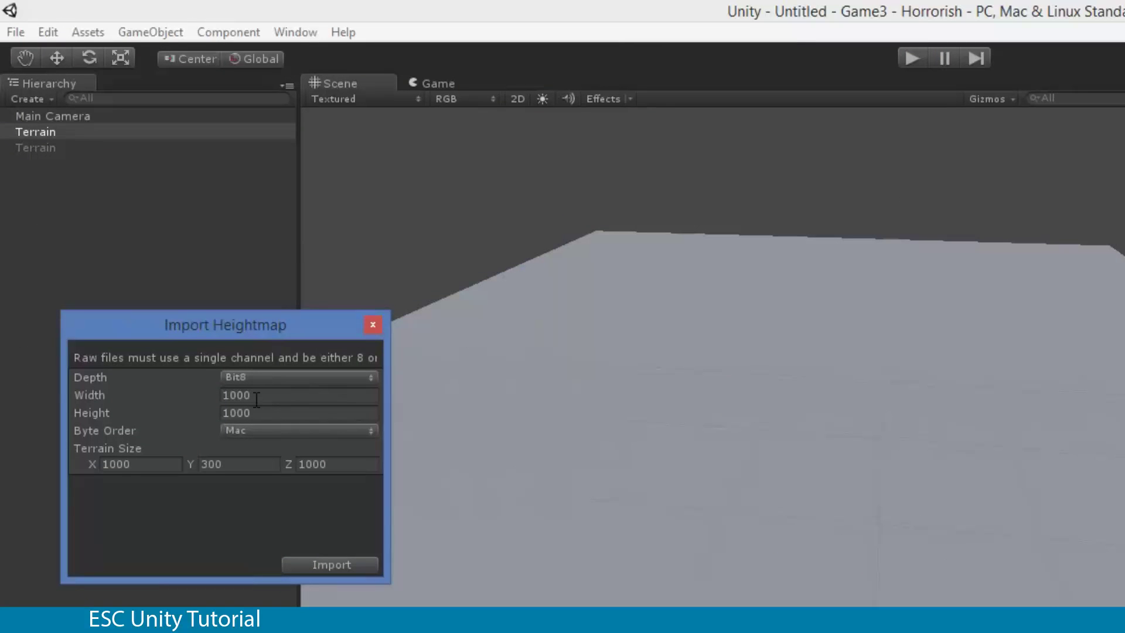
click(278, 431)
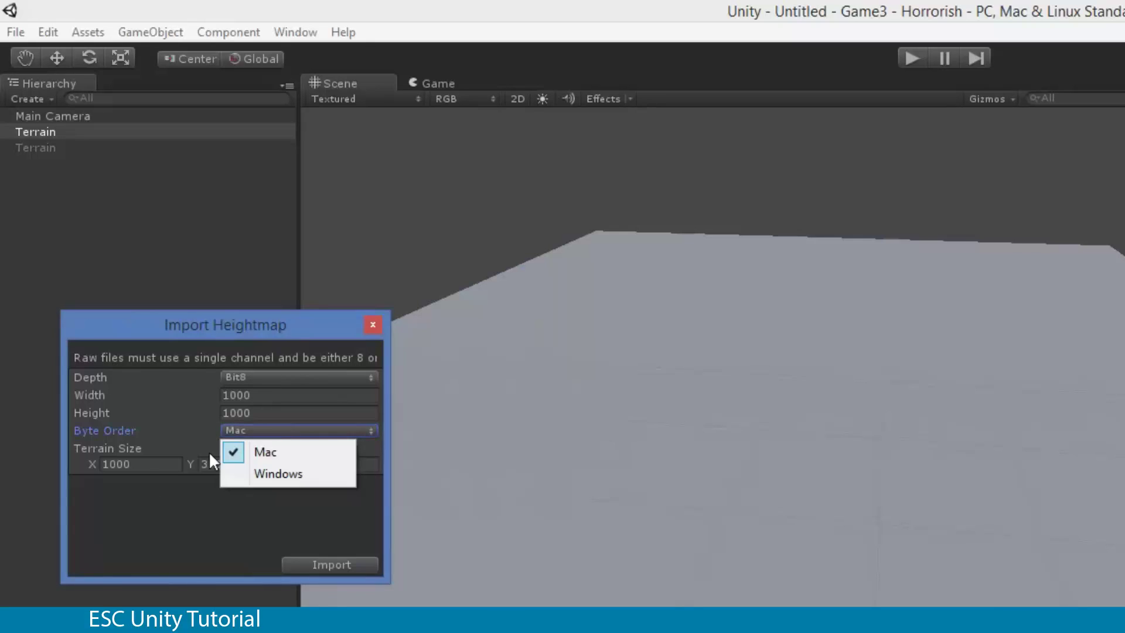
click(93, 592)
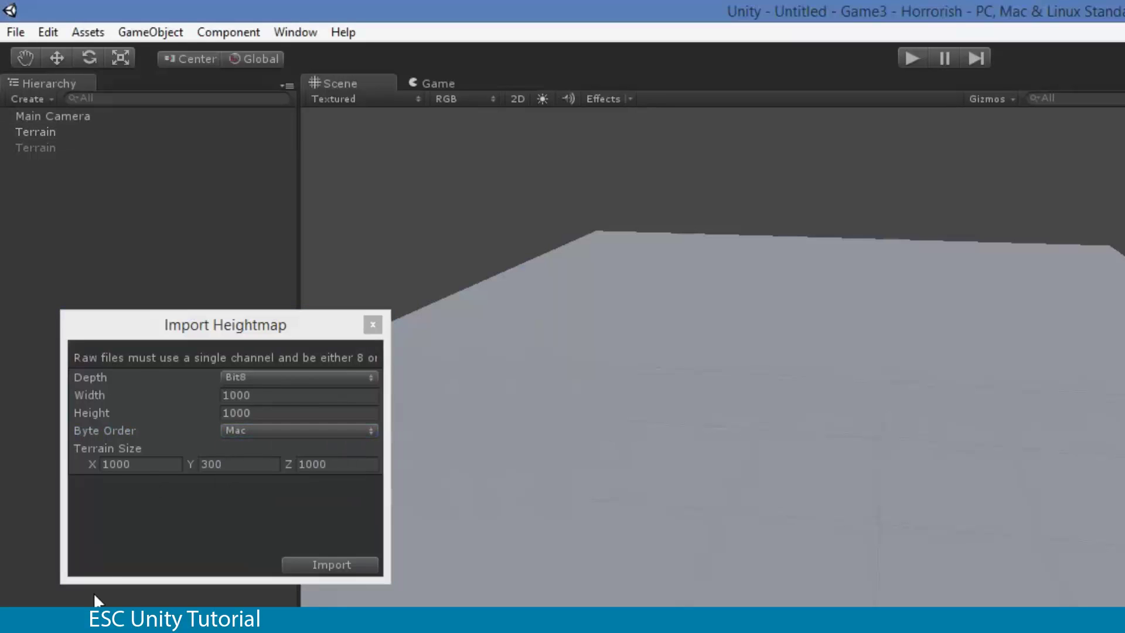
click(143, 466)
click(323, 464)
click(232, 460)
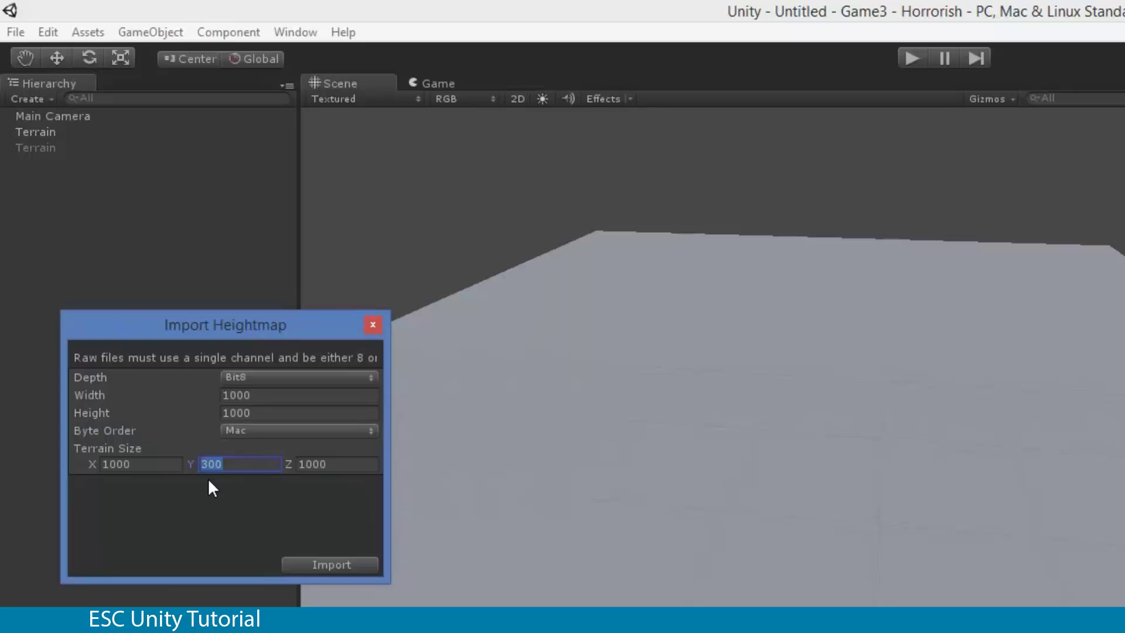
click(130, 464)
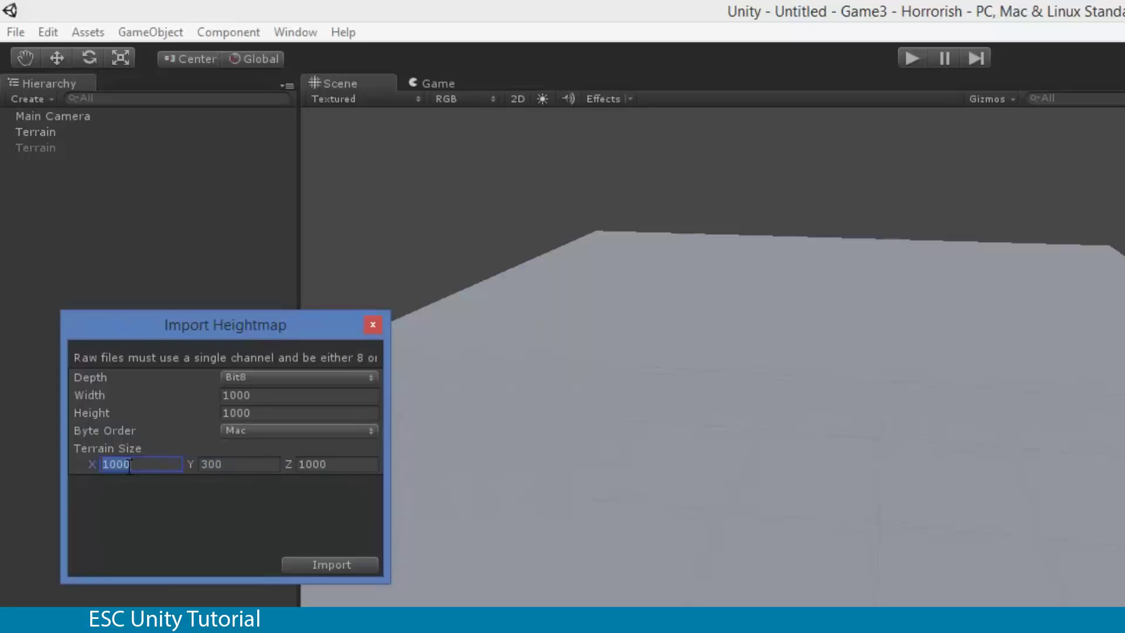
click(300, 465)
click(233, 463)
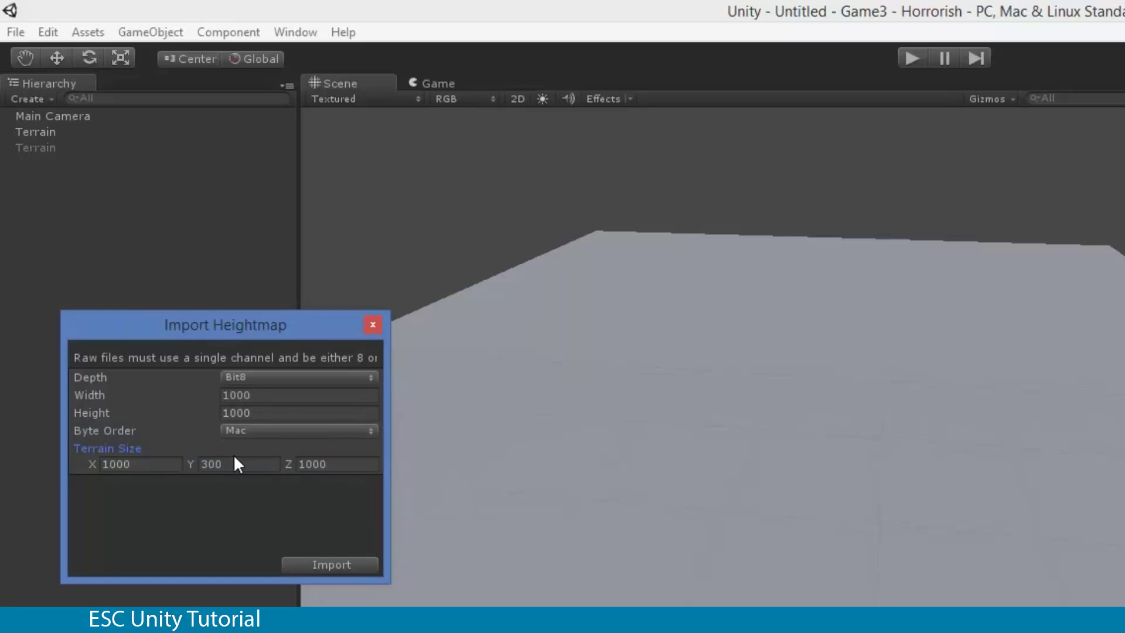
click(329, 565)
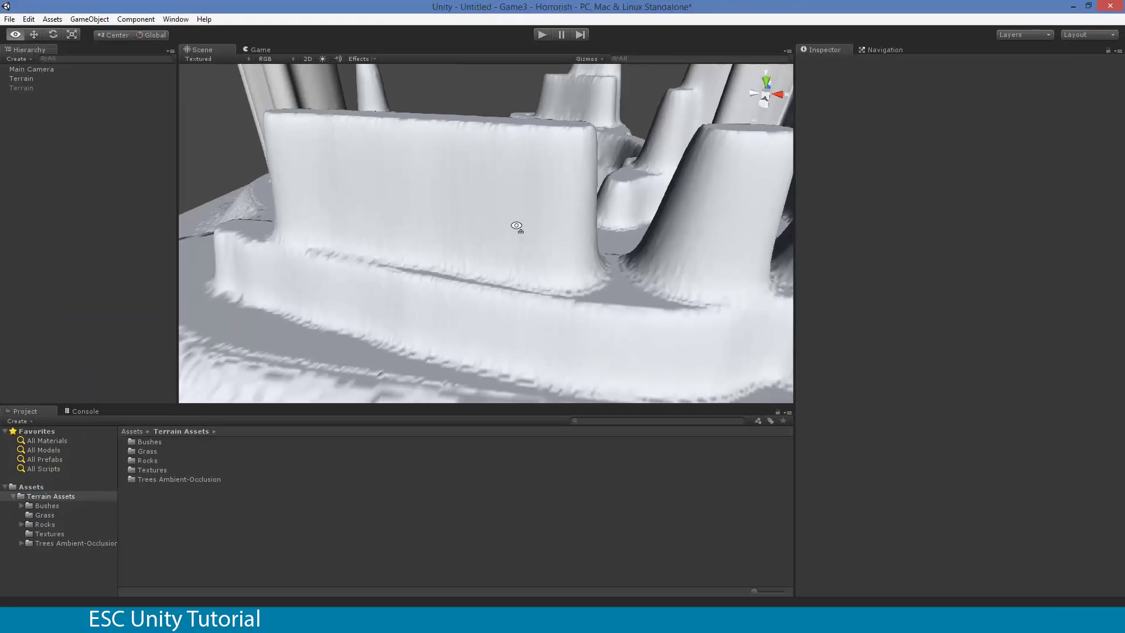
Orbit and zoom around the new pillars and winding path, then return to Photoshop.
alt+drag(866, 381, 938, 300)
alt+drag(558, 178, 138, 252)
scroll(137, 252, down, 3)
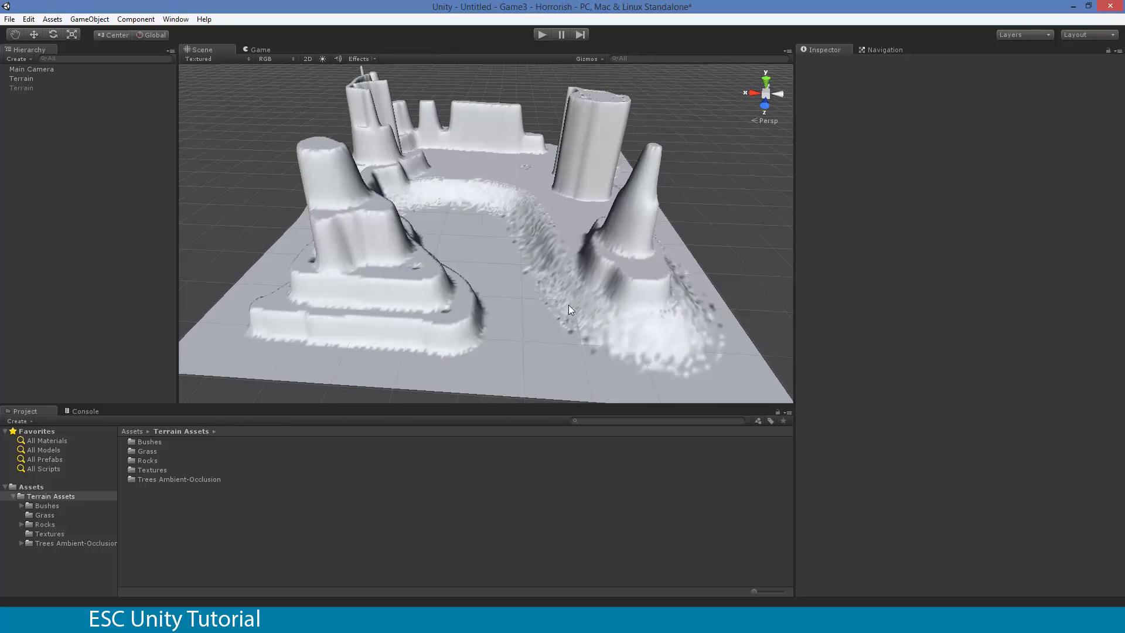
key(alt+Tab)
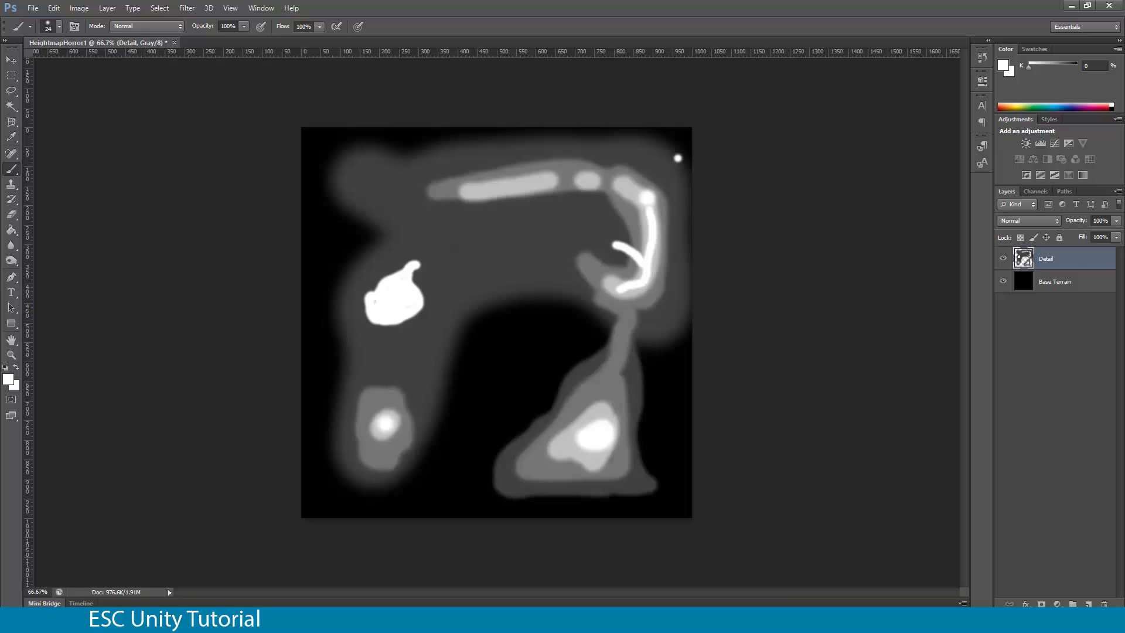
Return to Unity and orbit around the heightmap-built pillars and ridges.
key(alt+Tab)
alt+drag(430, 276, 391, 215)
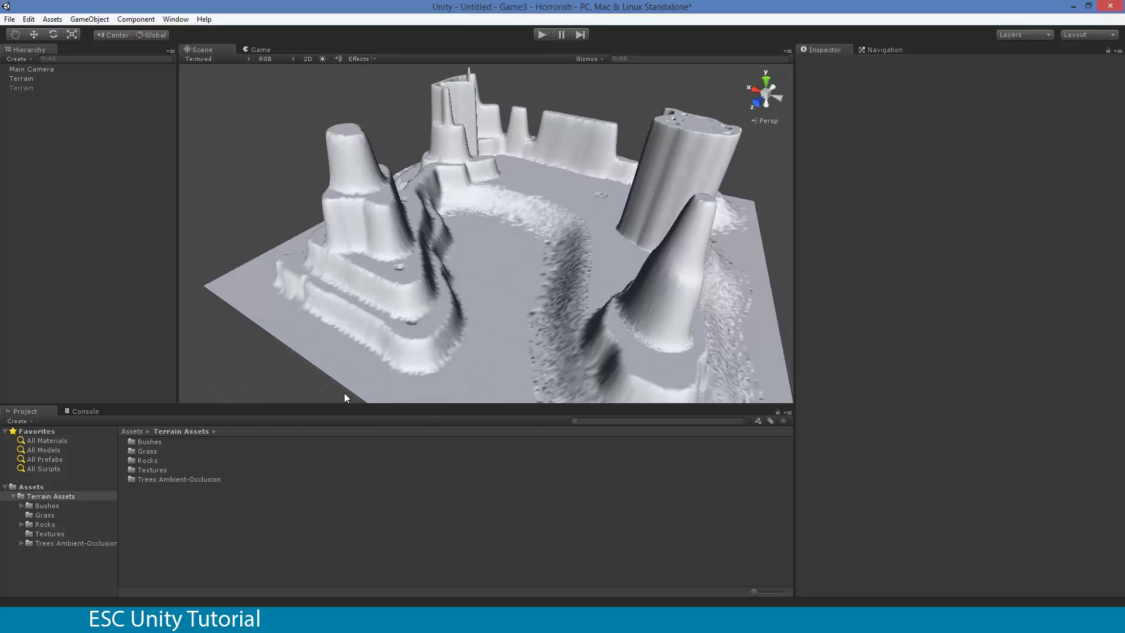
alt+drag(344, 393, 513, 299)
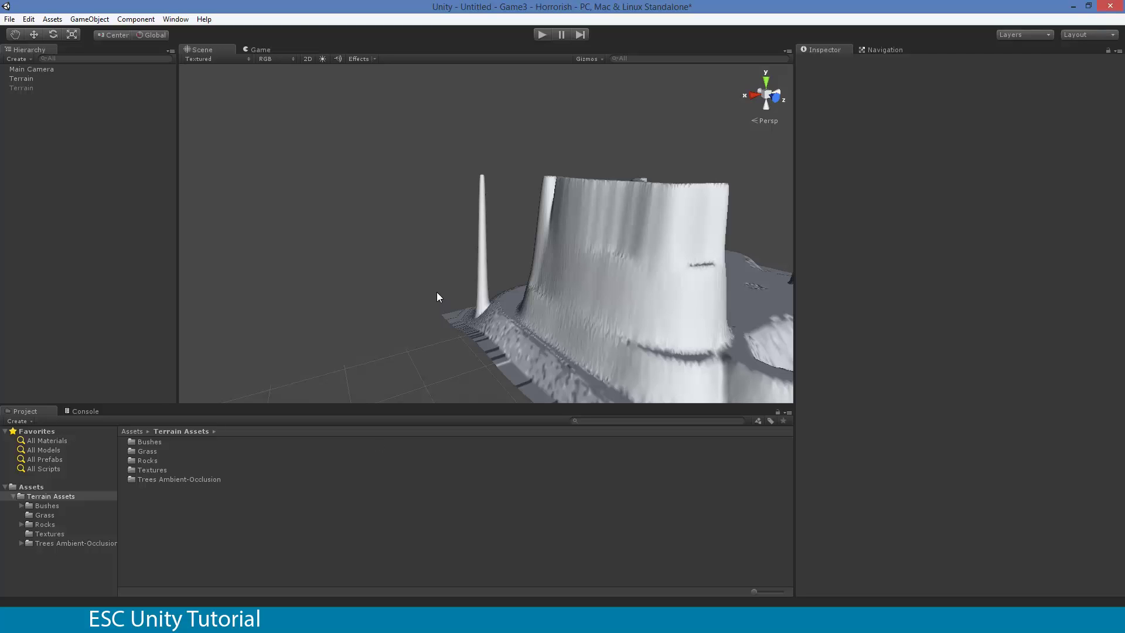
alt+drag(438, 297, 274, 388)
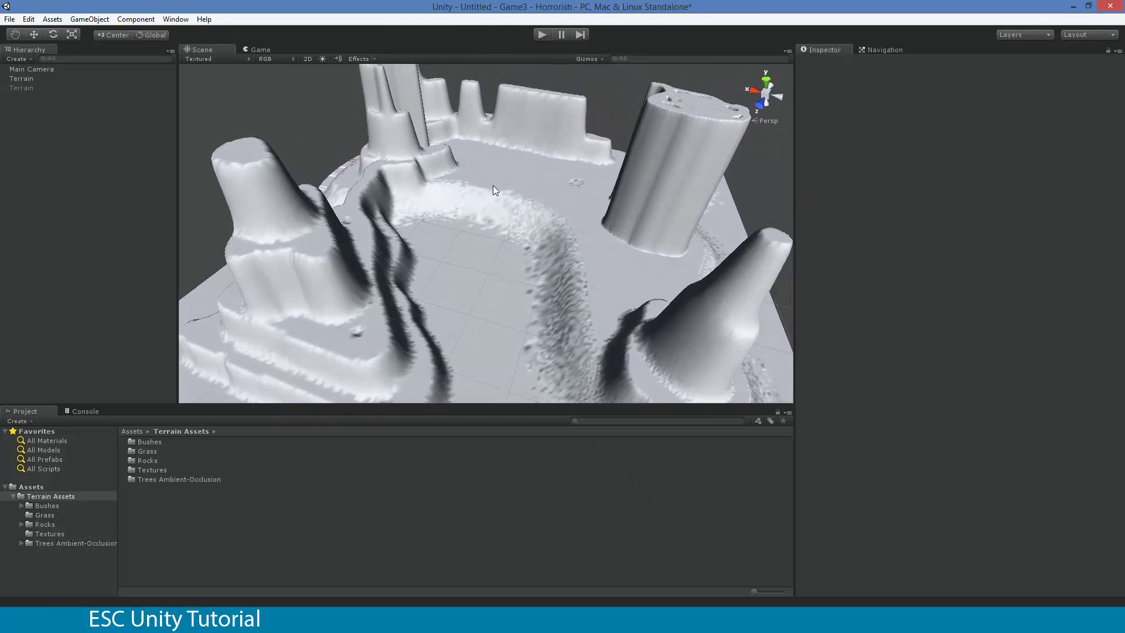
alt+drag(494, 185, 519, 122)
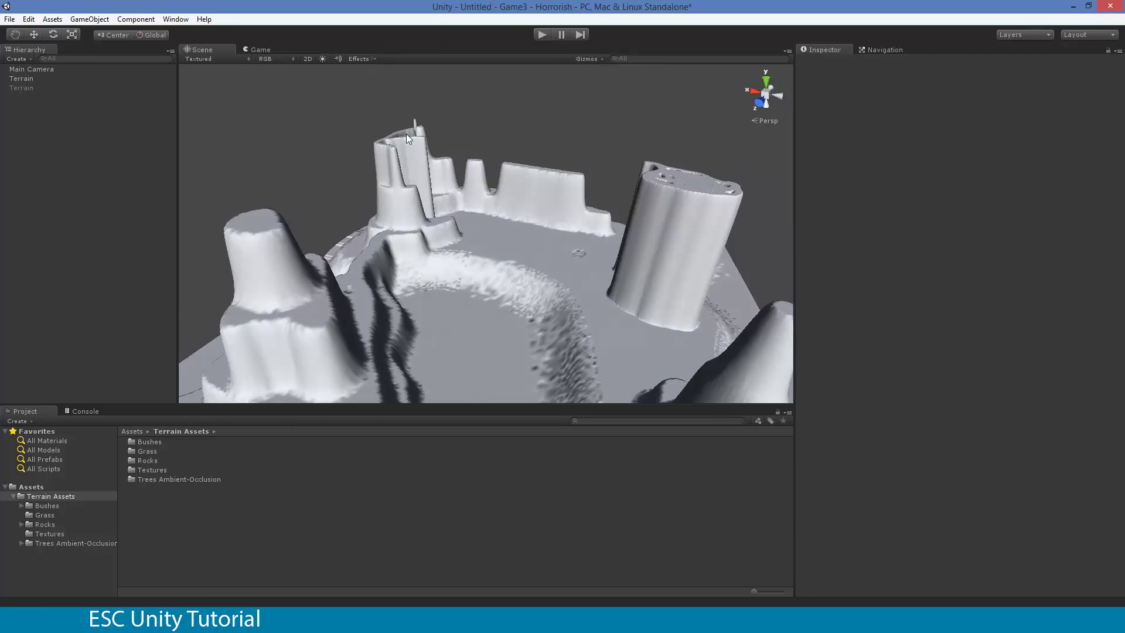
Choose Smooth Height with a soft brush at opacity 38 and soften the terrace edges.
click(446, 294)
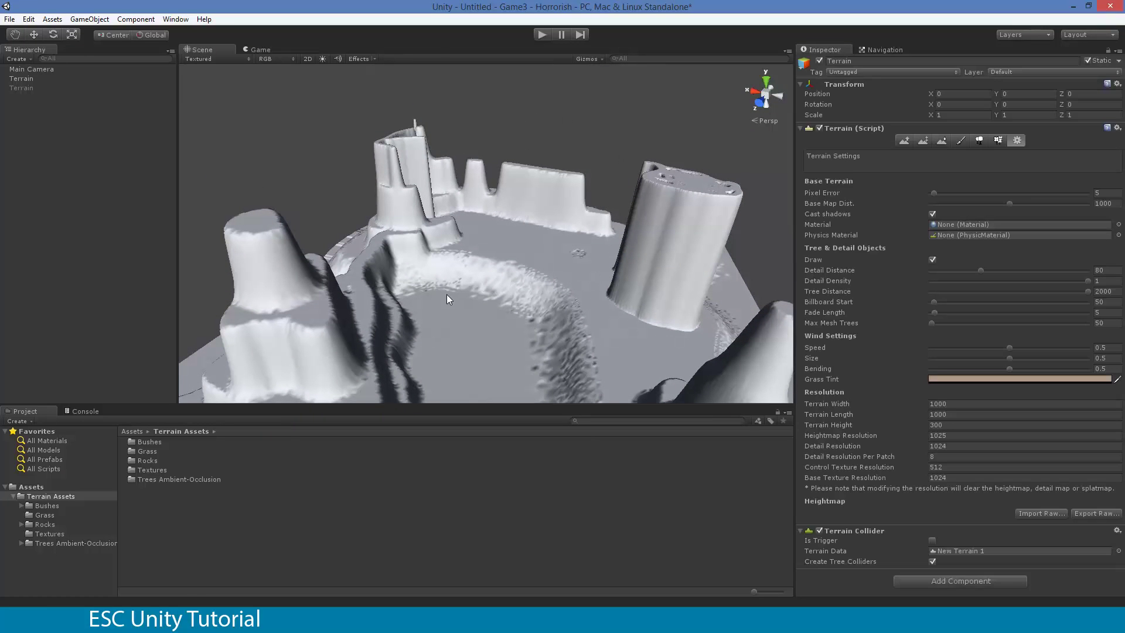
click(904, 139)
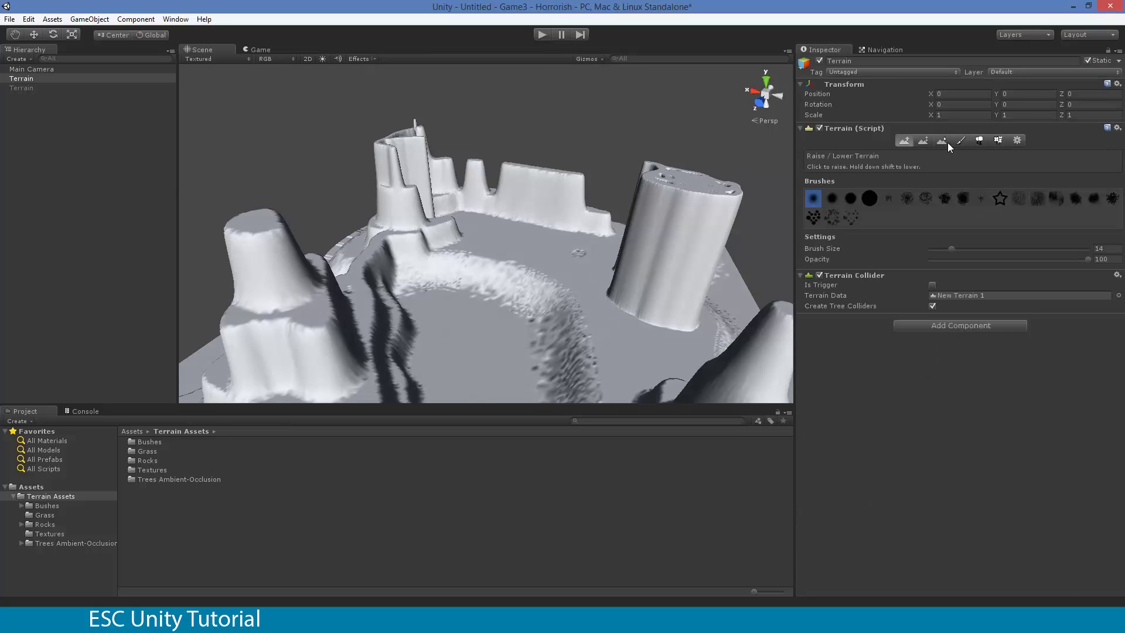
click(947, 142)
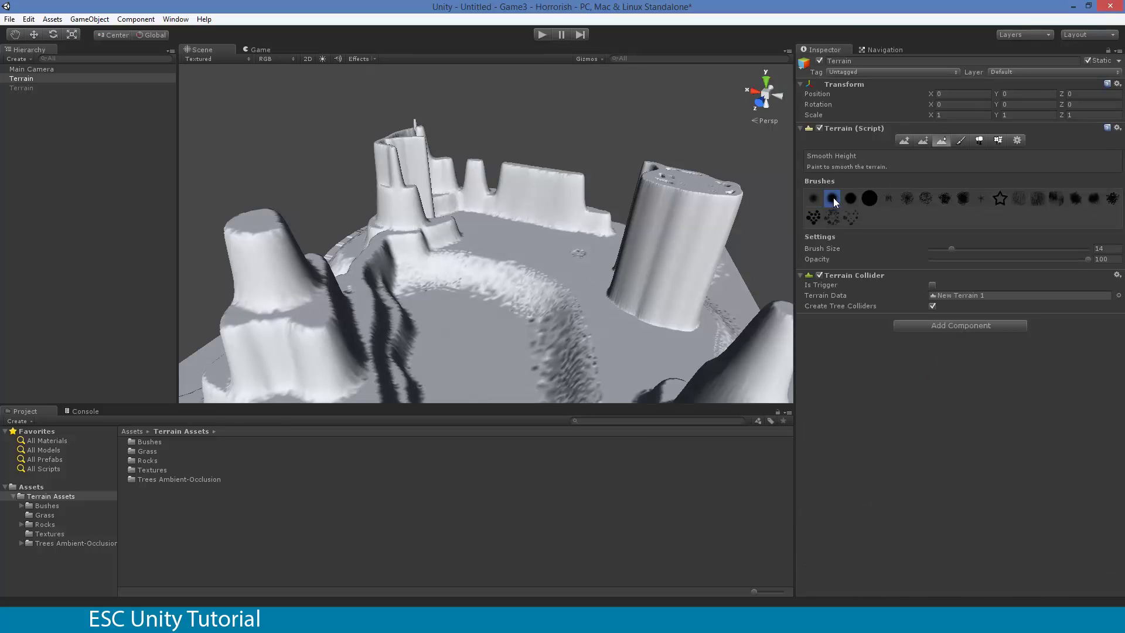
drag(952, 261, 965, 261)
mouse_move(376, 319)
mouse_down()
mouse_move(376, 371)
mouse_move(348, 356)
mouse_move(326, 384)
mouse_move(427, 377)
mouse_up()
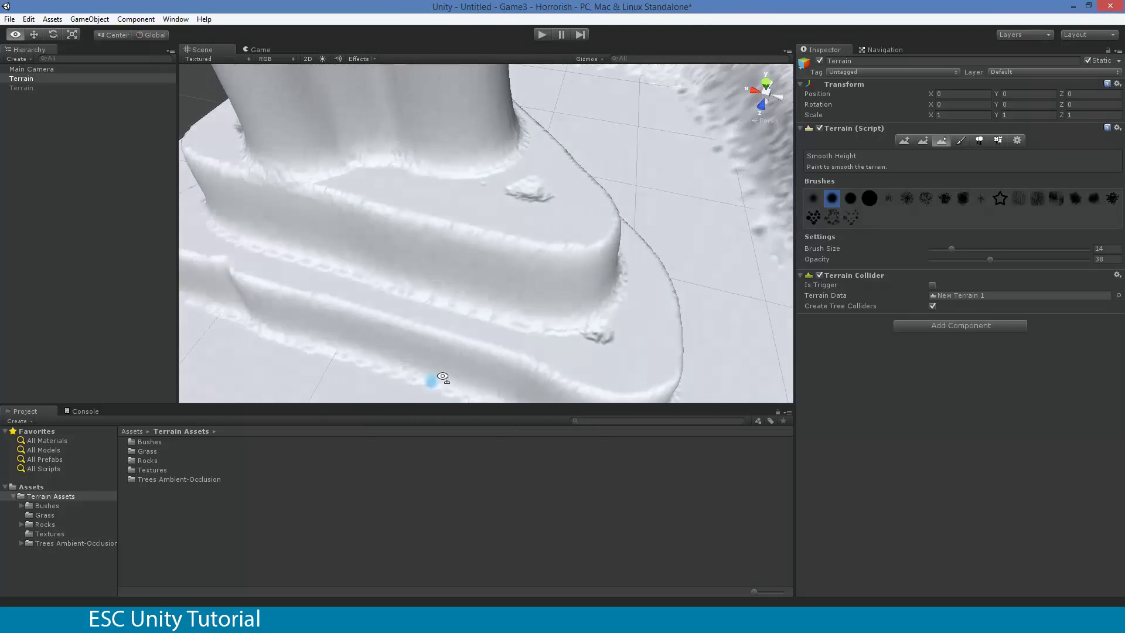
scroll(459, 369, up, 5)
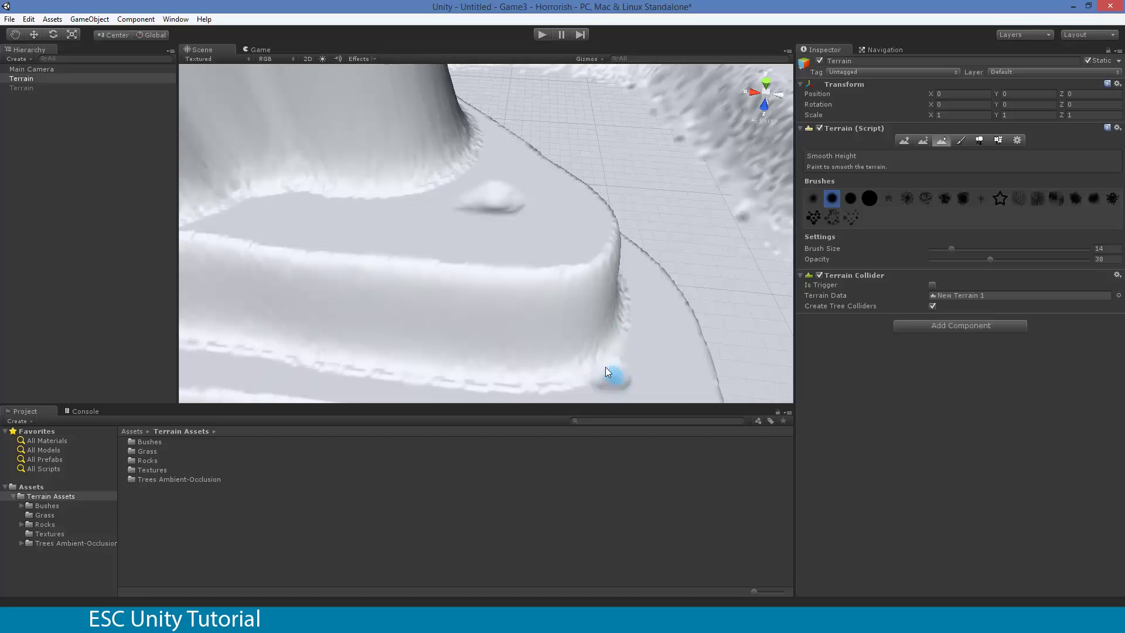
alt+drag(603, 352, 613, 316)
scroll(612, 316, up, 5)
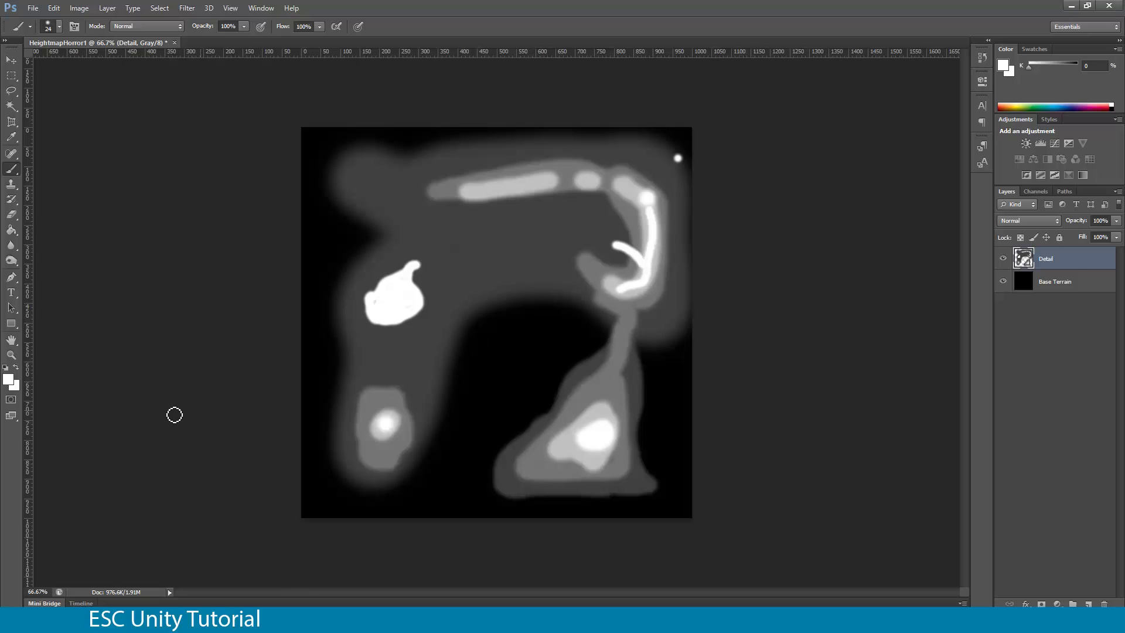
Try darker greys in Photoshop's Color Picker, cancel without changes, and return to Unity.
click(9, 380)
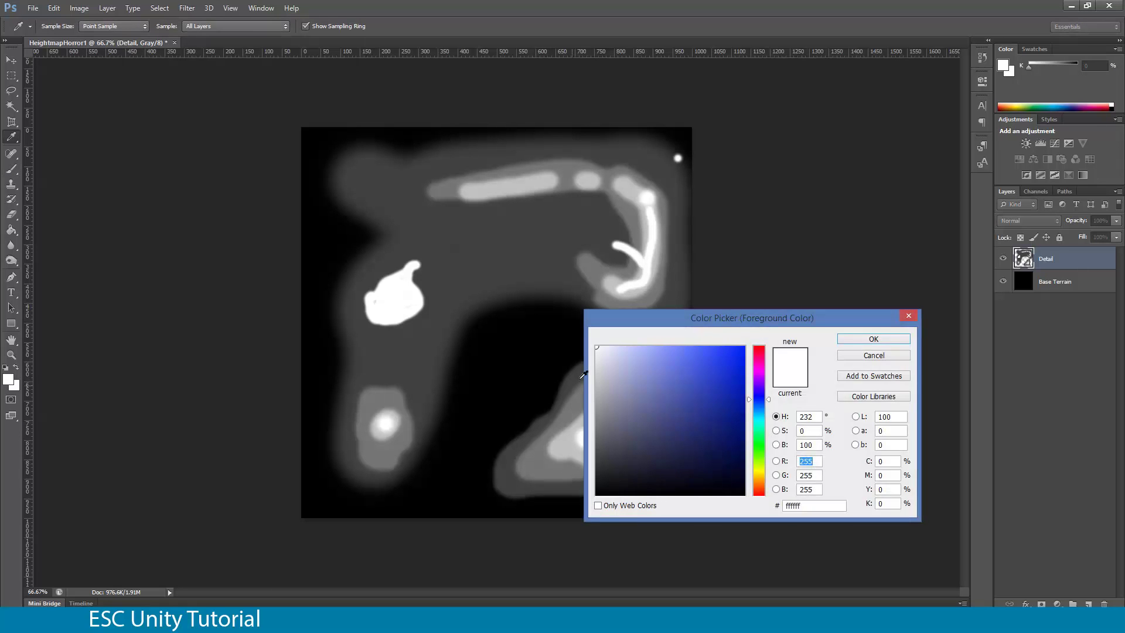
click(595, 352)
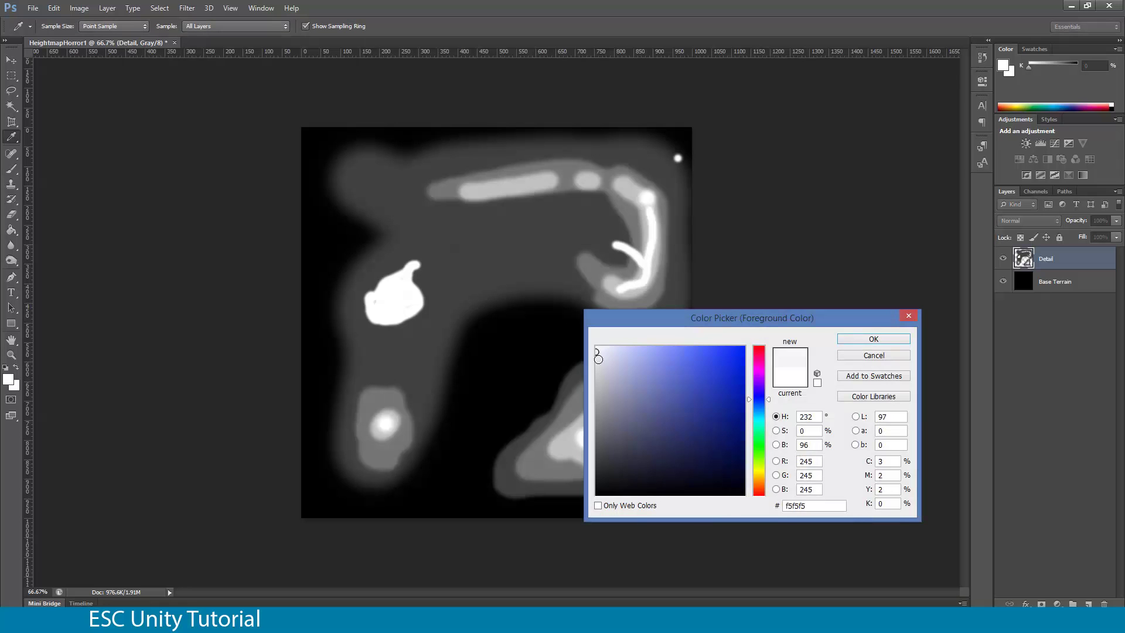
drag(596, 351, 596, 393)
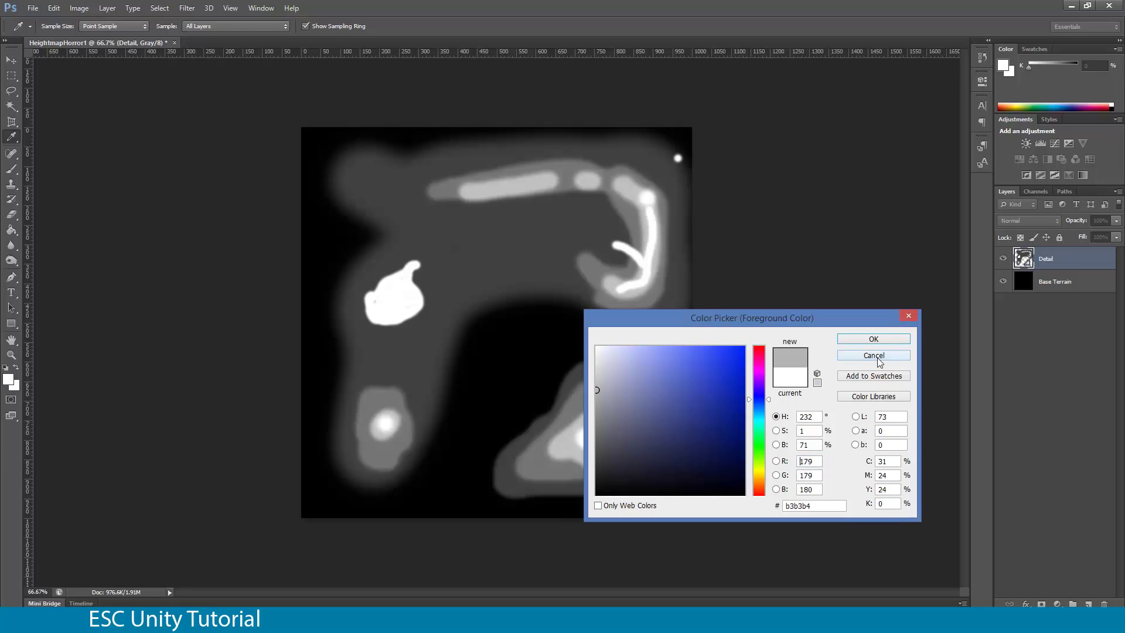
click(913, 319)
click(287, 604)
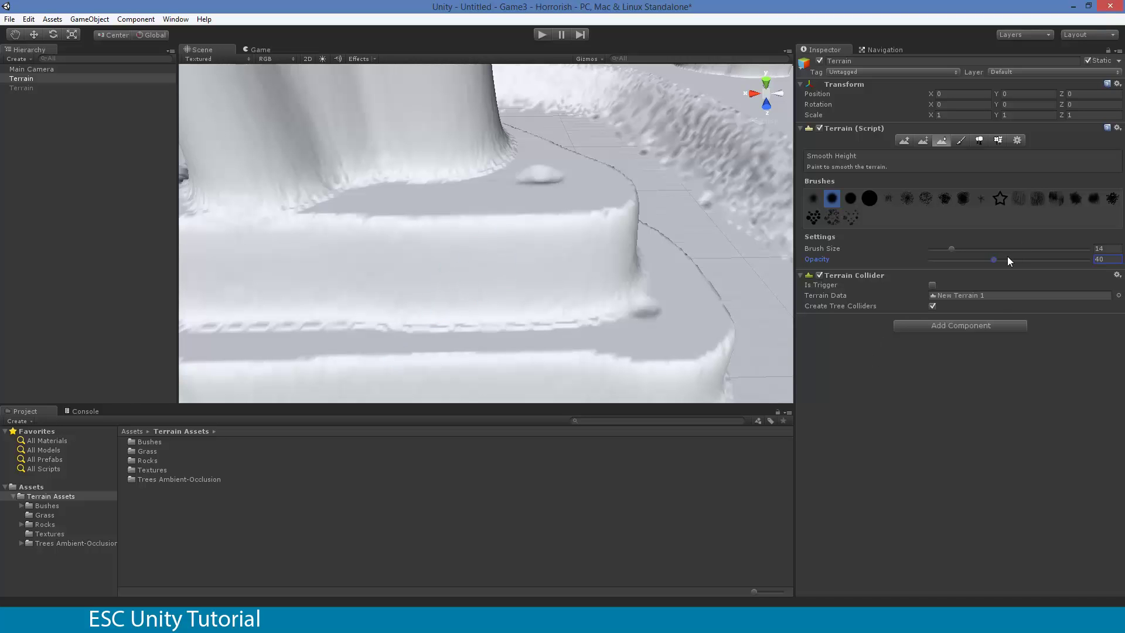
Smooth the jagged ledge edge, small bump and dashed marks with the large hard round brush.
click(868, 199)
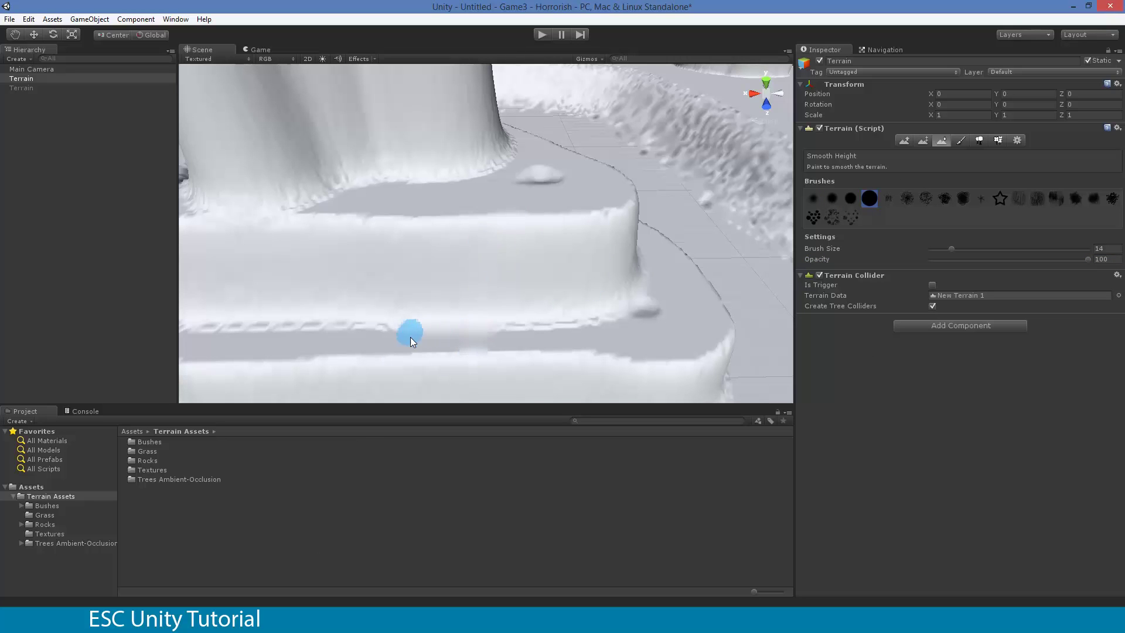
drag(410, 336, 576, 327)
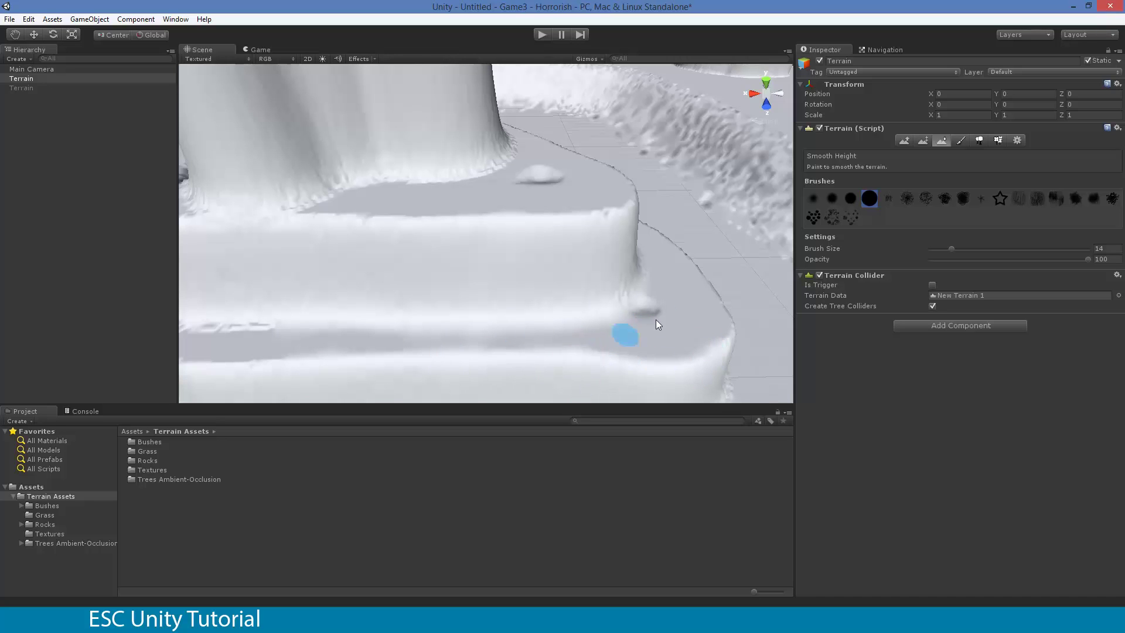
mouse_move(657, 324)
mouse_down()
mouse_move(630, 305)
mouse_move(368, 336)
mouse_move(199, 332)
mouse_move(359, 344)
mouse_up()
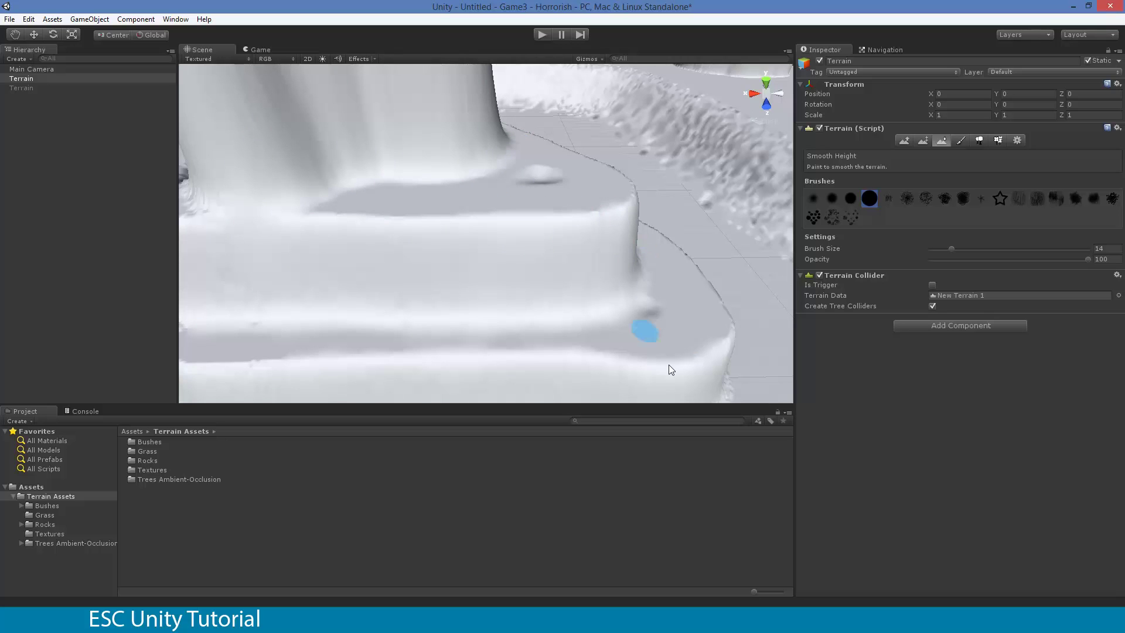
mouse_move(702, 321)
alt+mouse_down()
mouse_move(635, 343)
mouse_move(597, 281)
mouse_move(648, 278)
alt+mouse_up()
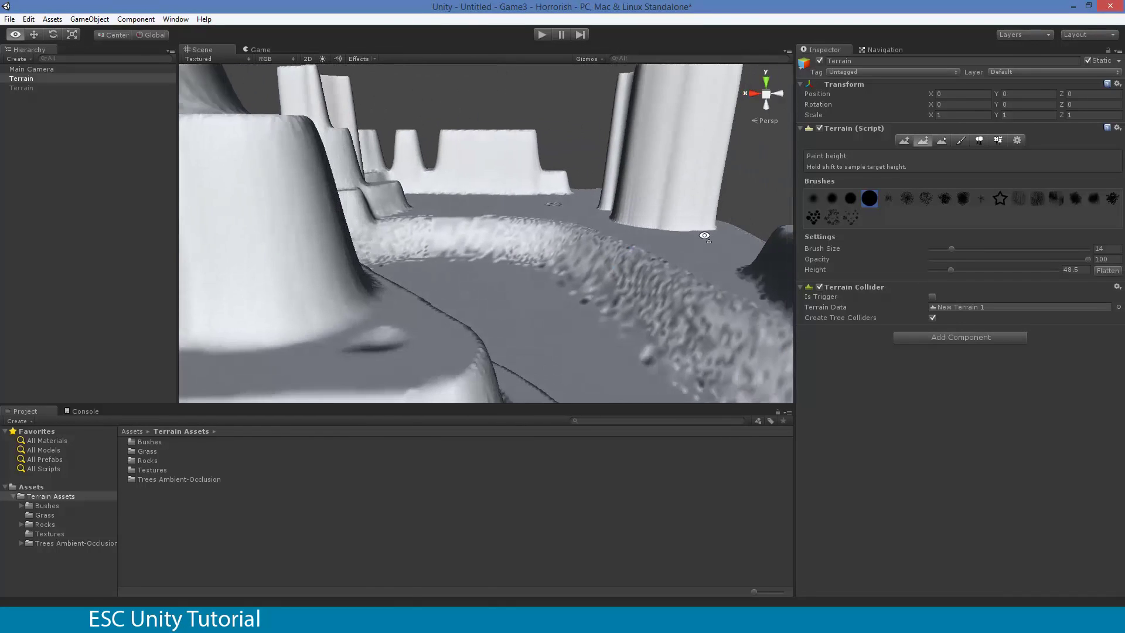
alt+drag(704, 235, 673, 261)
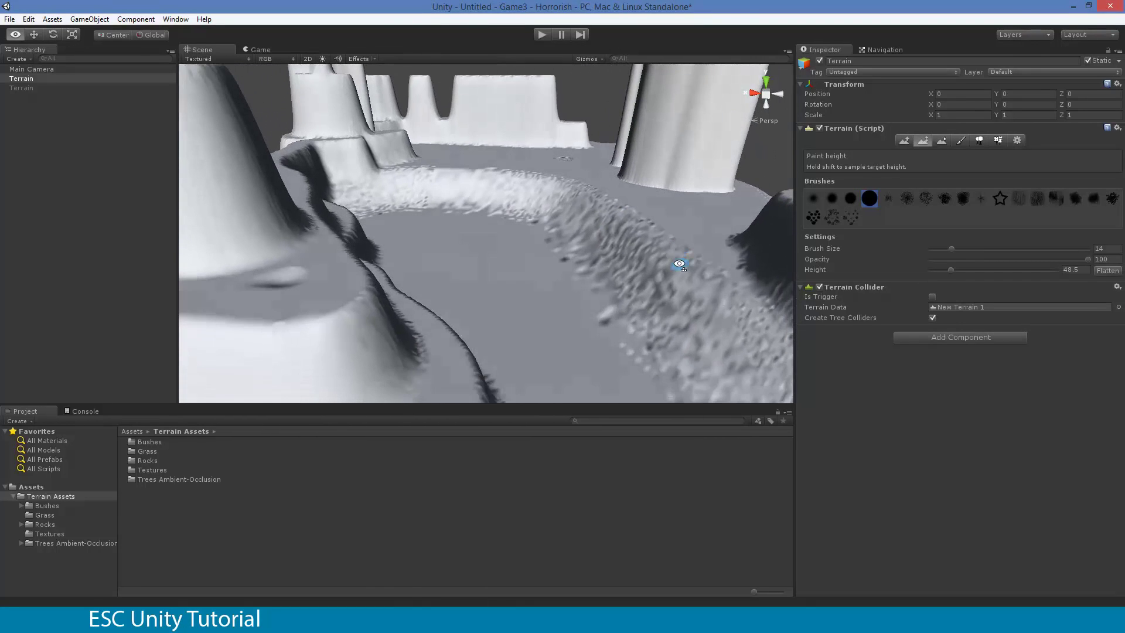
At brush size 100, smooth the pillar's stepped base and right-hand ledge, then select Paint Height.
drag(950, 249, 1090, 252)
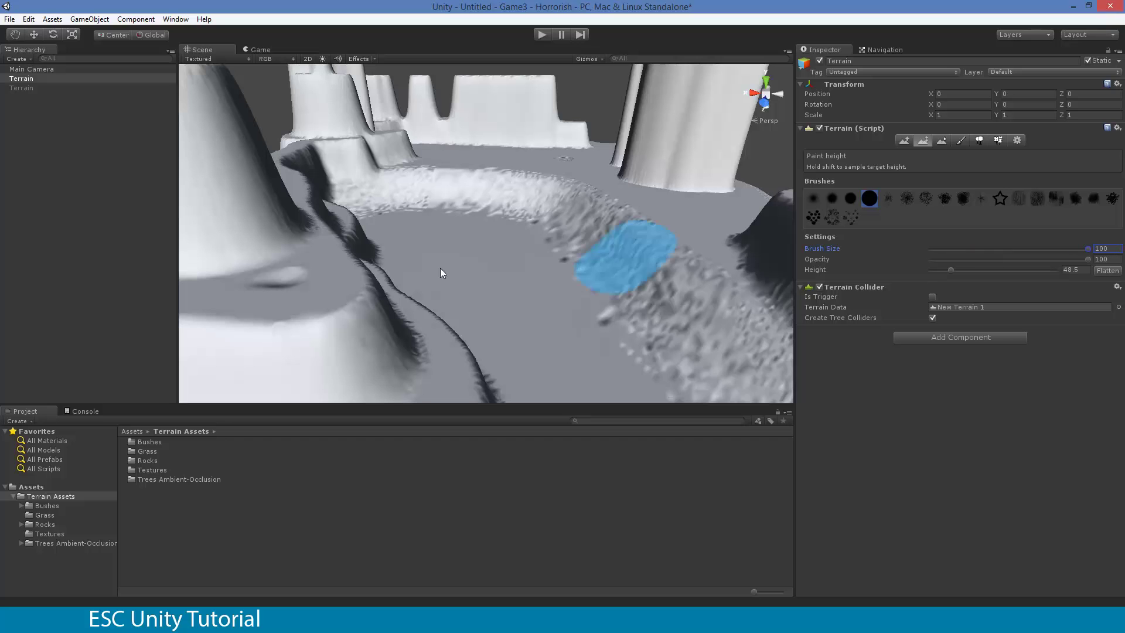
mouse_move(369, 246)
alt+mouse_down()
mouse_move(352, 234)
mouse_move(299, 287)
mouse_move(338, 256)
mouse_move(434, 328)
mouse_move(466, 337)
alt+mouse_up()
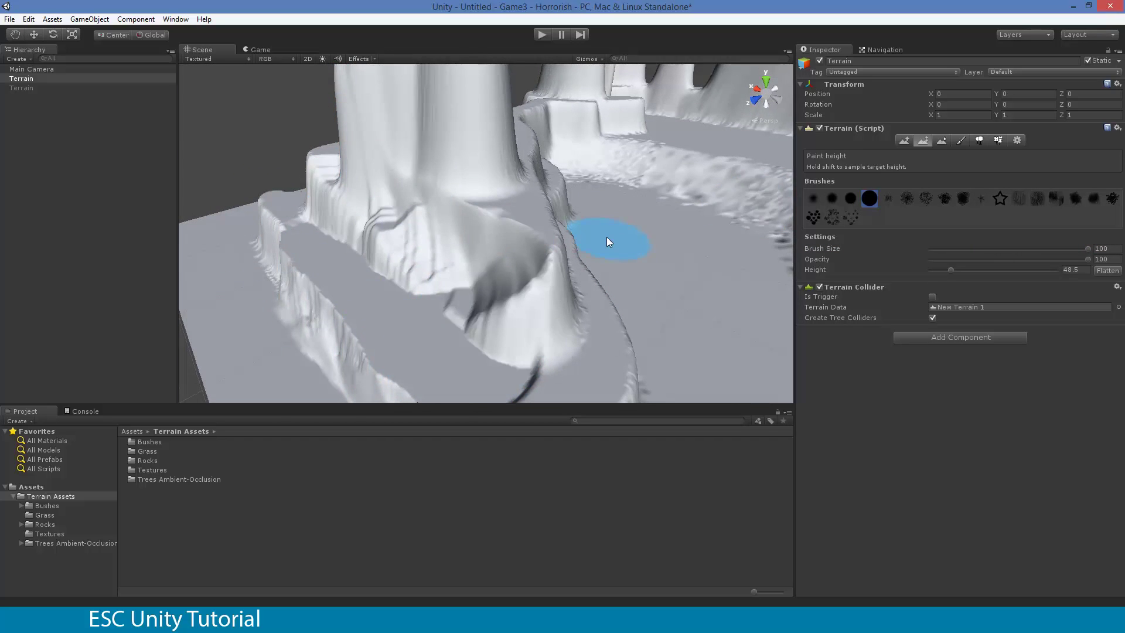
click(942, 142)
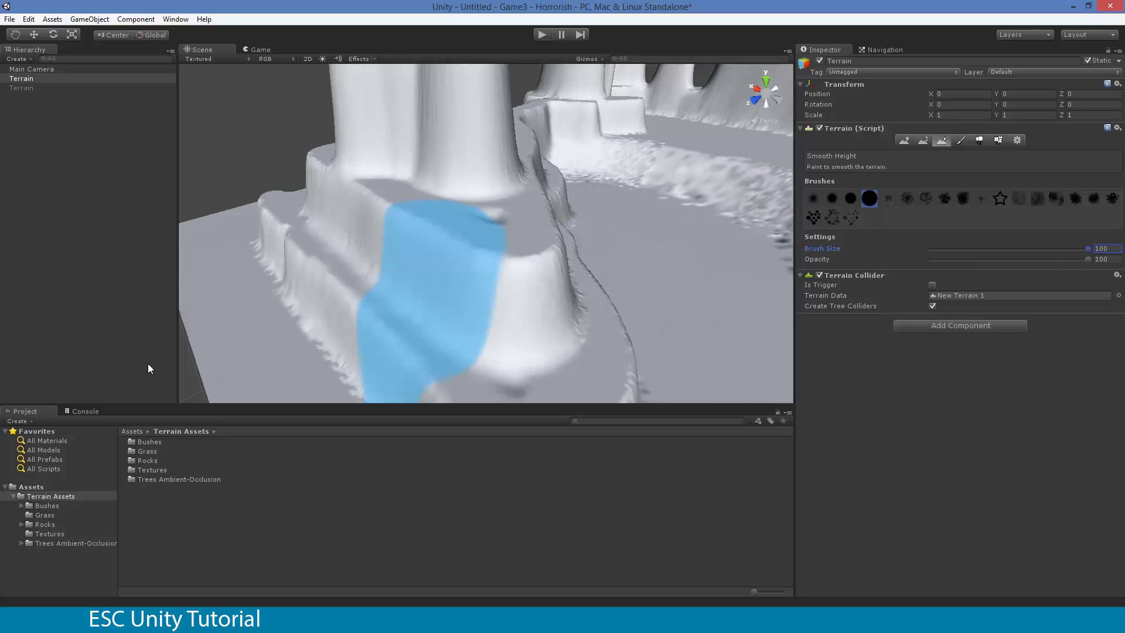
mouse_move(385, 277)
mouse_down()
mouse_move(465, 345)
mouse_move(359, 276)
mouse_move(301, 276)
mouse_move(520, 212)
mouse_move(493, 231)
mouse_move(568, 282)
mouse_move(473, 306)
mouse_move(404, 291)
mouse_move(489, 251)
mouse_move(481, 245)
mouse_move(543, 320)
mouse_move(610, 310)
mouse_up()
right_drag(610, 307, 581, 311)
mouse_move(581, 311)
mouse_down()
mouse_move(353, 171)
mouse_move(693, 297)
mouse_move(599, 211)
mouse_move(665, 170)
mouse_move(714, 209)
mouse_move(670, 158)
mouse_move(658, 121)
mouse_up()
mouse_move(673, 208)
right_down()
mouse_move(477, 226)
mouse_move(427, 308)
mouse_move(398, 316)
mouse_move(382, 234)
mouse_move(417, 203)
mouse_move(392, 193)
mouse_move(499, 307)
mouse_move(473, 285)
mouse_move(542, 286)
mouse_move(367, 406)
mouse_move(348, 423)
mouse_move(343, 452)
mouse_move(368, 470)
mouse_move(523, 439)
mouse_move(572, 444)
right_up()
key(shift+w)
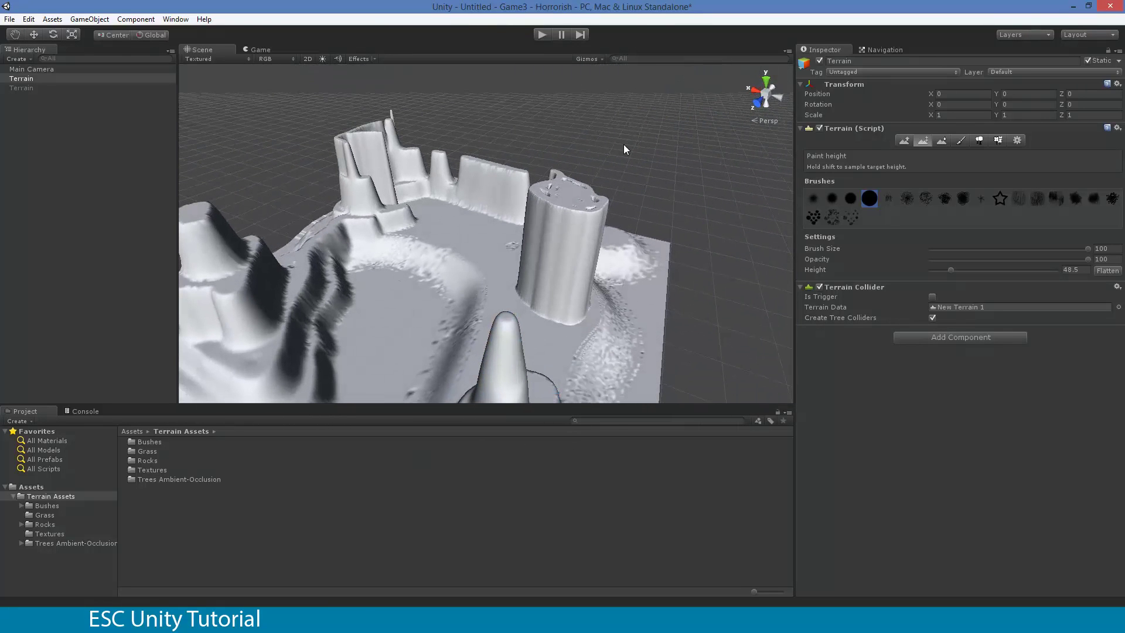
With Paint Height, lower the tall pillar and its spire to the target height, then raise a floor ridge.
click(942, 141)
click(924, 142)
mouse_move(523, 273)
mouse_down()
mouse_move(557, 297)
mouse_move(540, 252)
mouse_move(568, 281)
mouse_move(542, 251)
mouse_move(566, 281)
mouse_move(547, 260)
mouse_move(566, 306)
mouse_move(533, 265)
mouse_move(531, 283)
mouse_move(555, 270)
mouse_move(562, 303)
mouse_move(577, 294)
mouse_move(554, 249)
mouse_move(535, 251)
mouse_move(527, 268)
mouse_move(549, 246)
mouse_move(545, 224)
mouse_move(543, 252)
mouse_up()
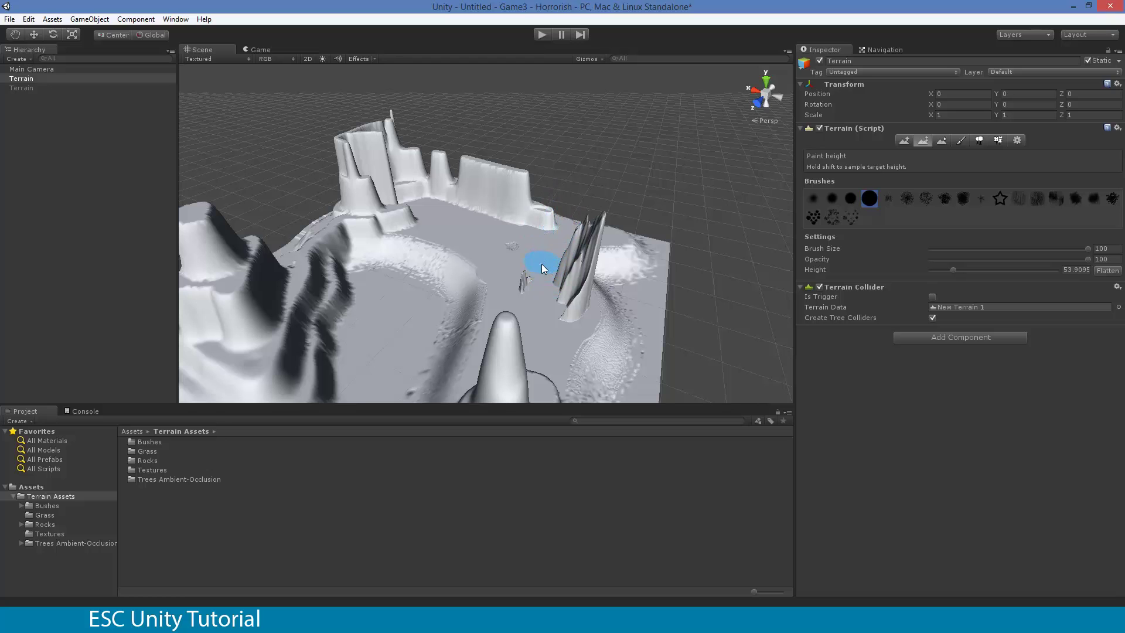
mouse_move(556, 290)
mouse_down()
mouse_move(573, 309)
mouse_move(577, 290)
mouse_move(552, 274)
mouse_move(573, 290)
mouse_move(567, 308)
mouse_move(562, 267)
mouse_move(578, 285)
mouse_move(576, 310)
mouse_move(557, 271)
mouse_move(585, 305)
mouse_move(568, 267)
mouse_move(585, 298)
mouse_move(577, 311)
mouse_move(576, 291)
mouse_move(534, 292)
mouse_move(562, 267)
mouse_move(570, 304)
mouse_move(330, 303)
mouse_move(344, 317)
mouse_move(353, 287)
mouse_up()
alt+drag(368, 293, 485, 263)
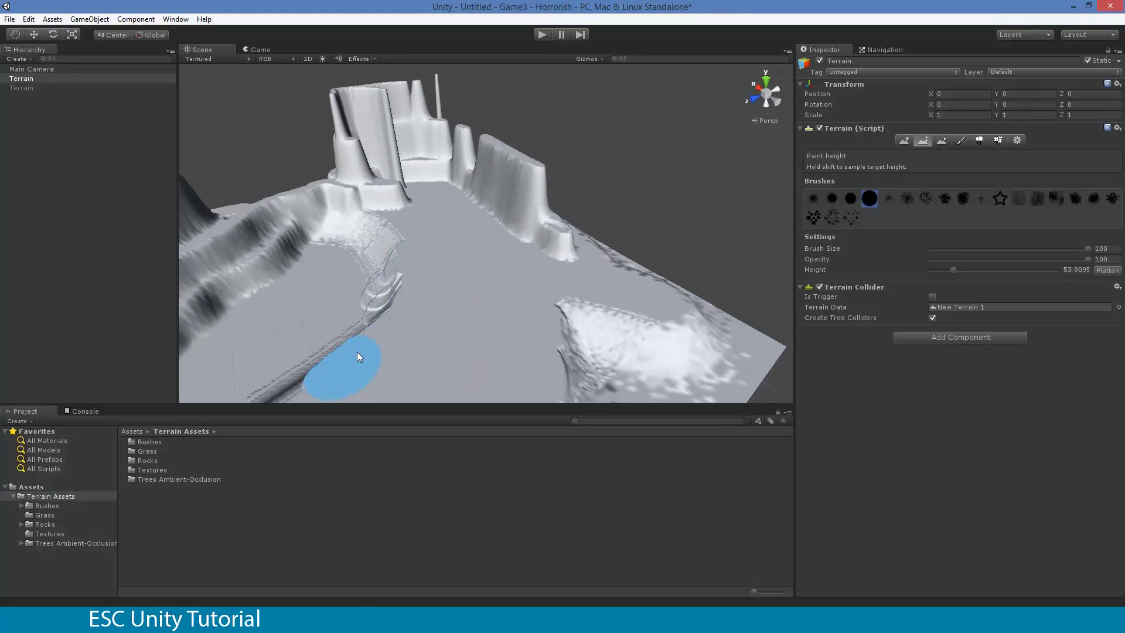
drag(366, 293, 393, 253)
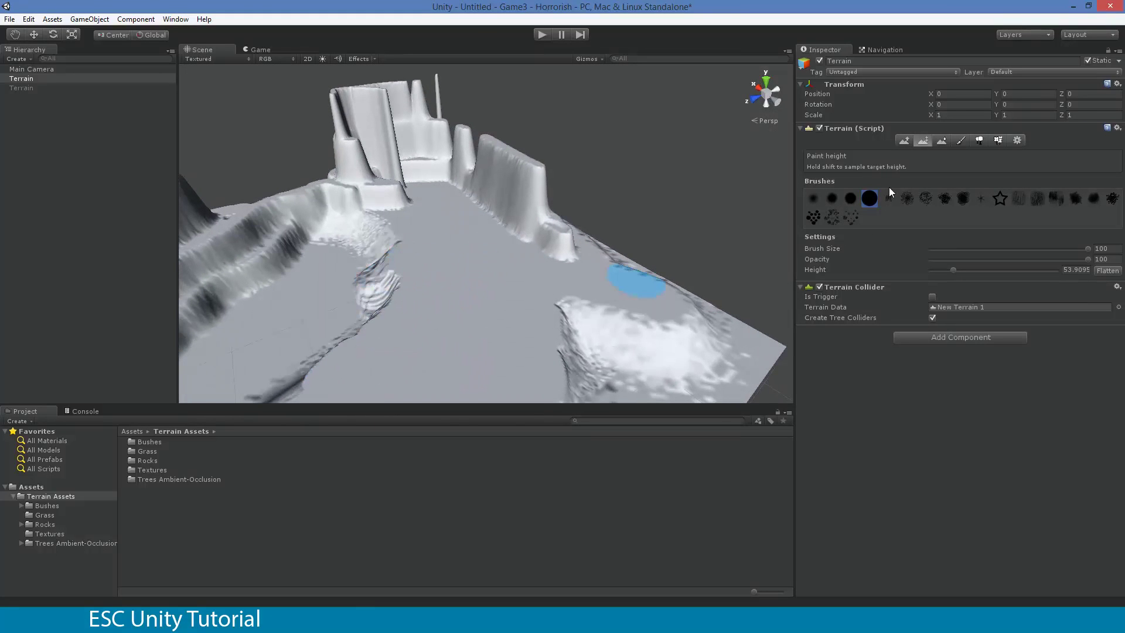
With Smooth Height, soften the floor ridge, the bumpy white mound and its edge, and the left bank's rippled ridge.
click(937, 140)
mouse_move(427, 325)
mouse_down()
mouse_move(386, 322)
mouse_move(387, 243)
mouse_move(352, 220)
mouse_move(313, 227)
mouse_move(210, 288)
mouse_move(278, 250)
mouse_up()
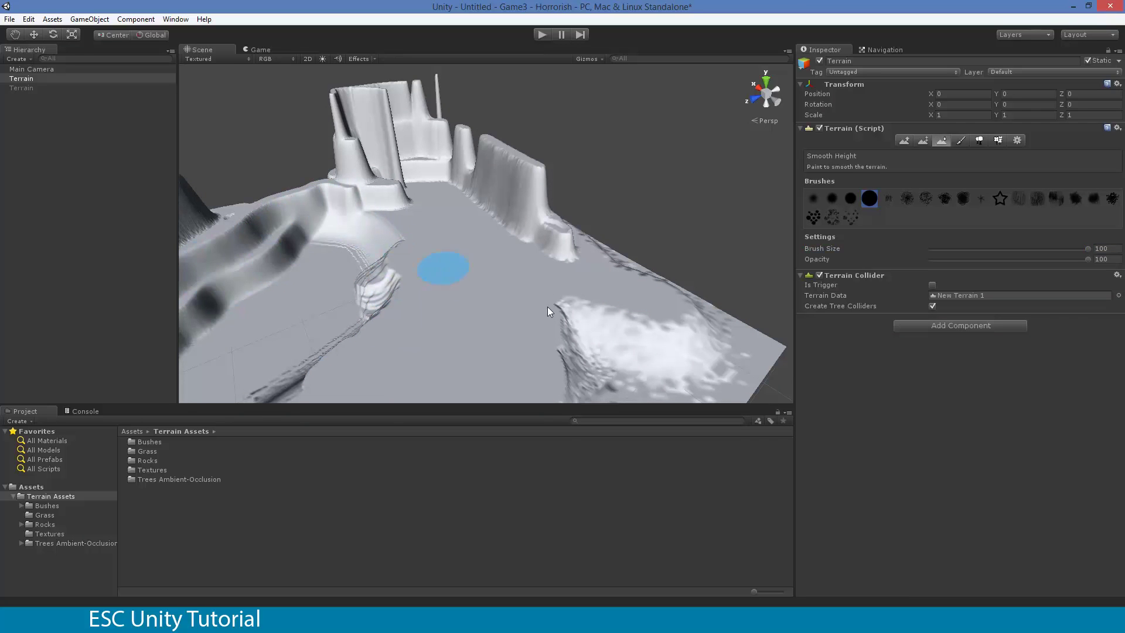
mouse_move(547, 307)
mouse_down()
mouse_move(705, 343)
mouse_move(528, 316)
mouse_move(686, 359)
mouse_move(608, 346)
mouse_move(562, 376)
mouse_up()
mouse_move(575, 335)
mouse_down()
mouse_move(672, 374)
mouse_move(726, 369)
mouse_move(701, 290)
mouse_up()
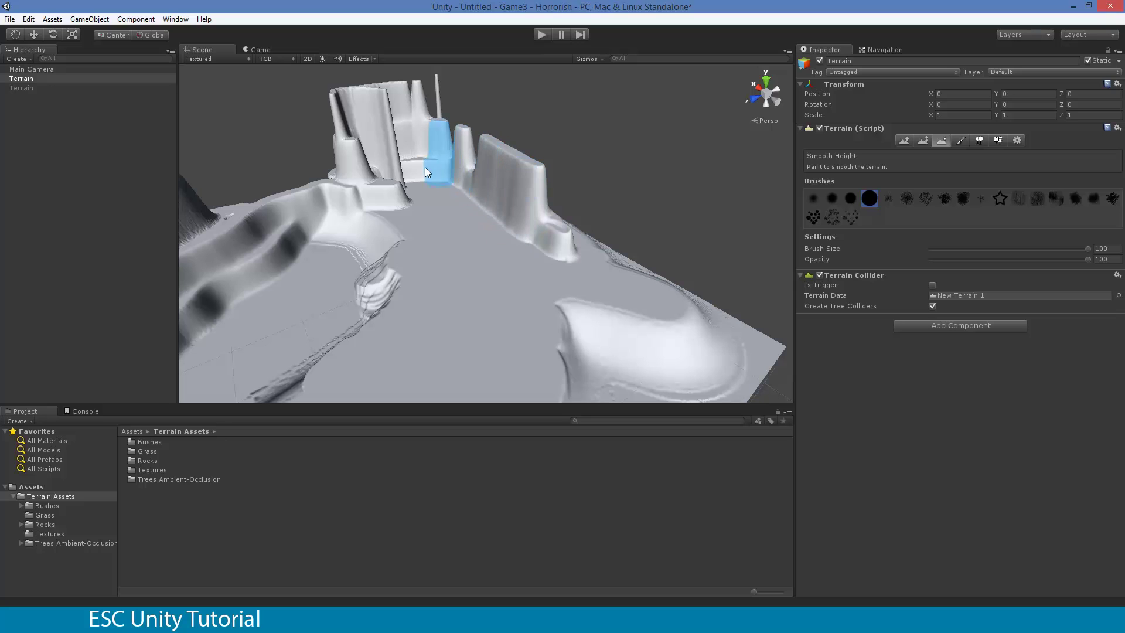
mouse_move(348, 210)
mouse_down()
mouse_move(398, 273)
mouse_move(351, 322)
mouse_move(386, 259)
mouse_up()
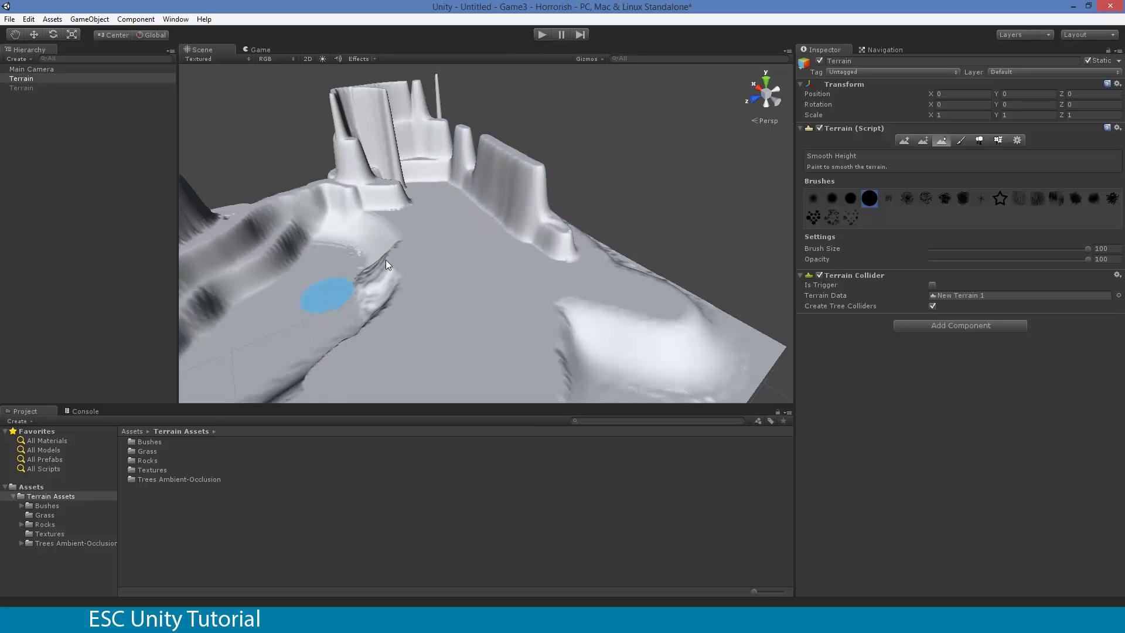